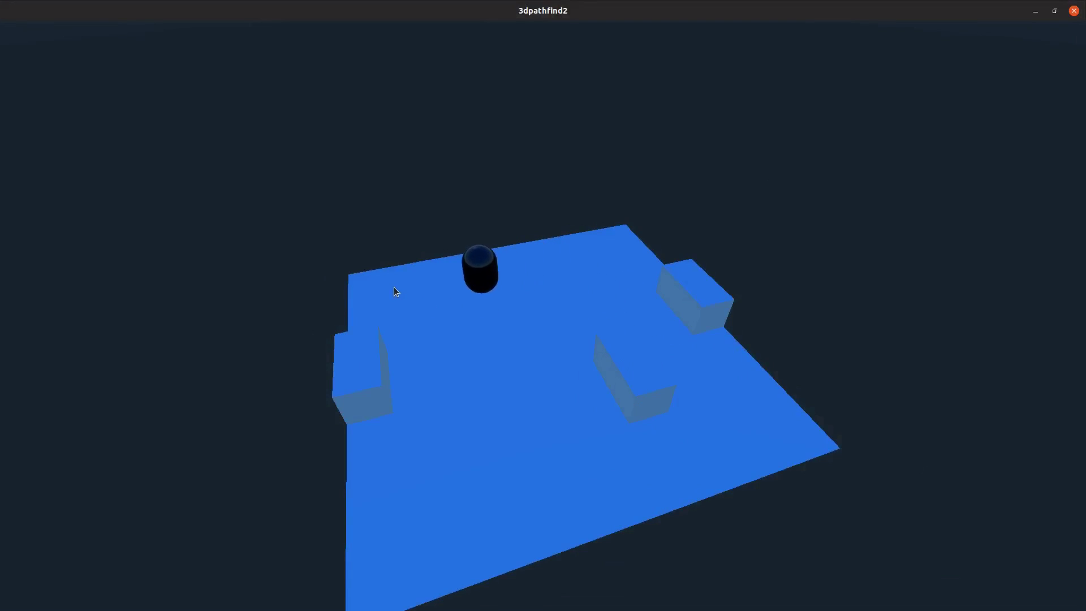
# Send the capsule Unit walking to six floor spots: right side, lower area, and near the left block
pyautogui.click(508, 390)
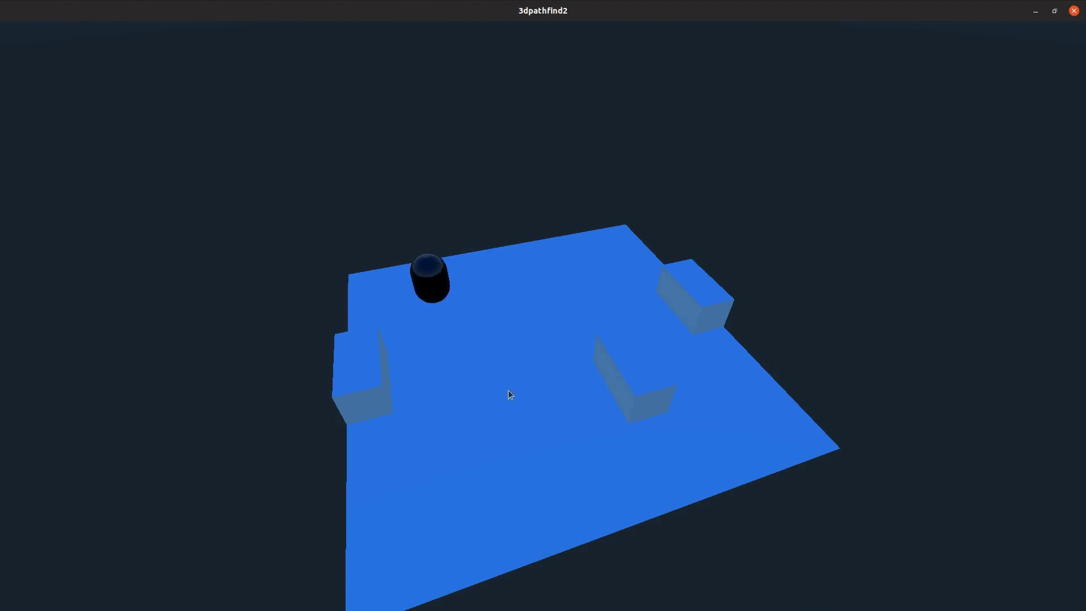
pyautogui.click(576, 450)
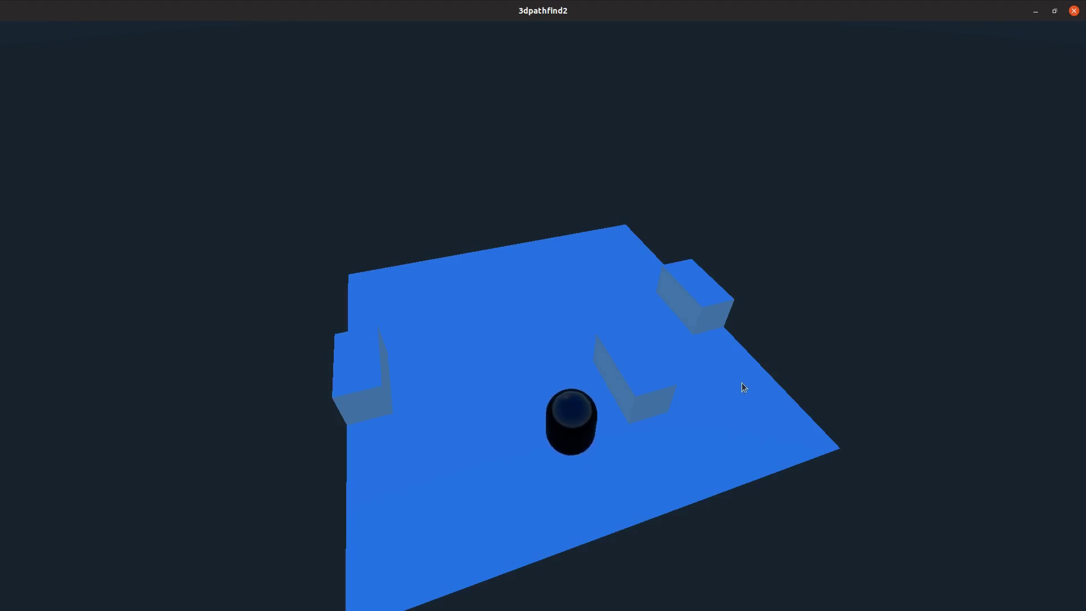
pyautogui.click(673, 354)
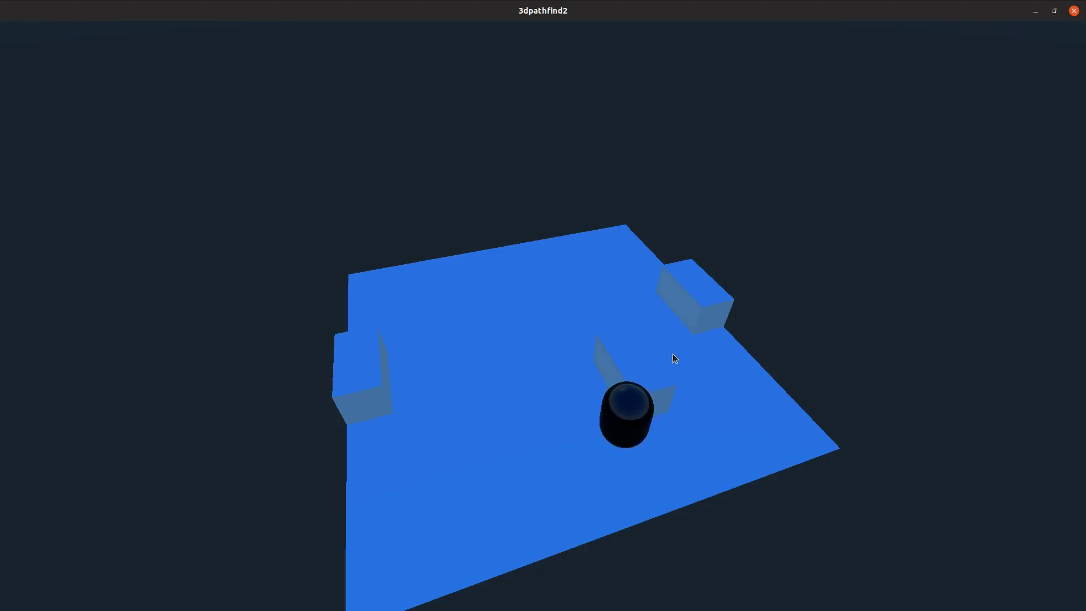
pyautogui.click(714, 413)
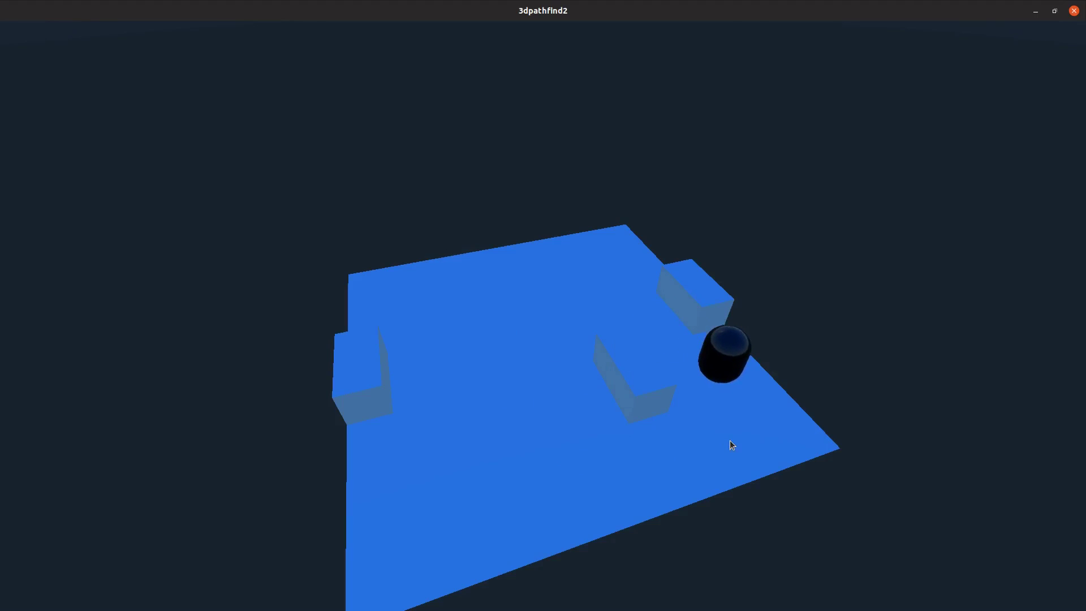
pyautogui.click(410, 566)
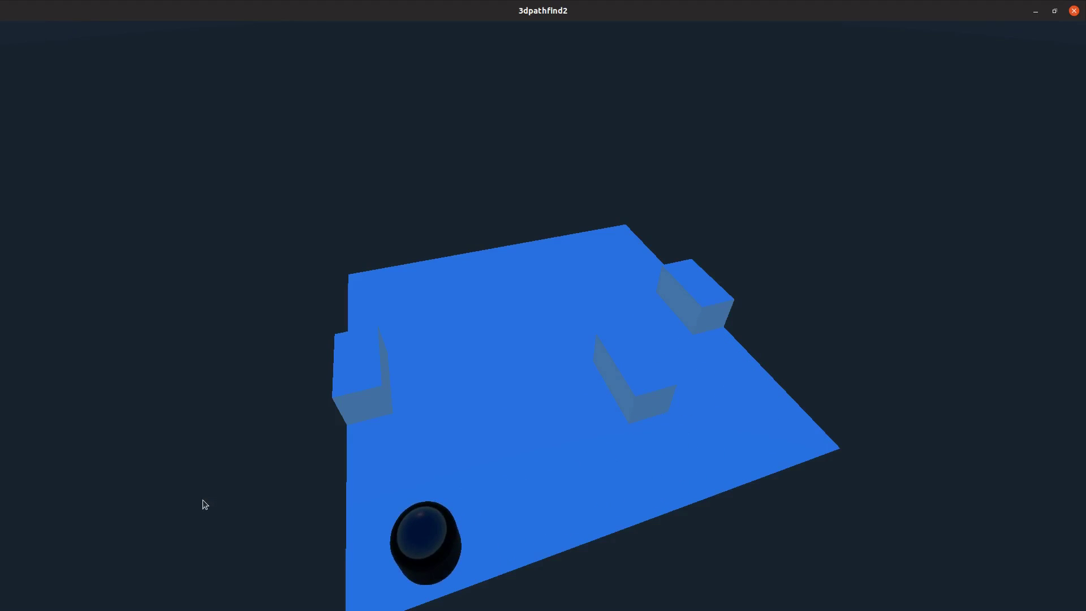
pyautogui.click(372, 457)
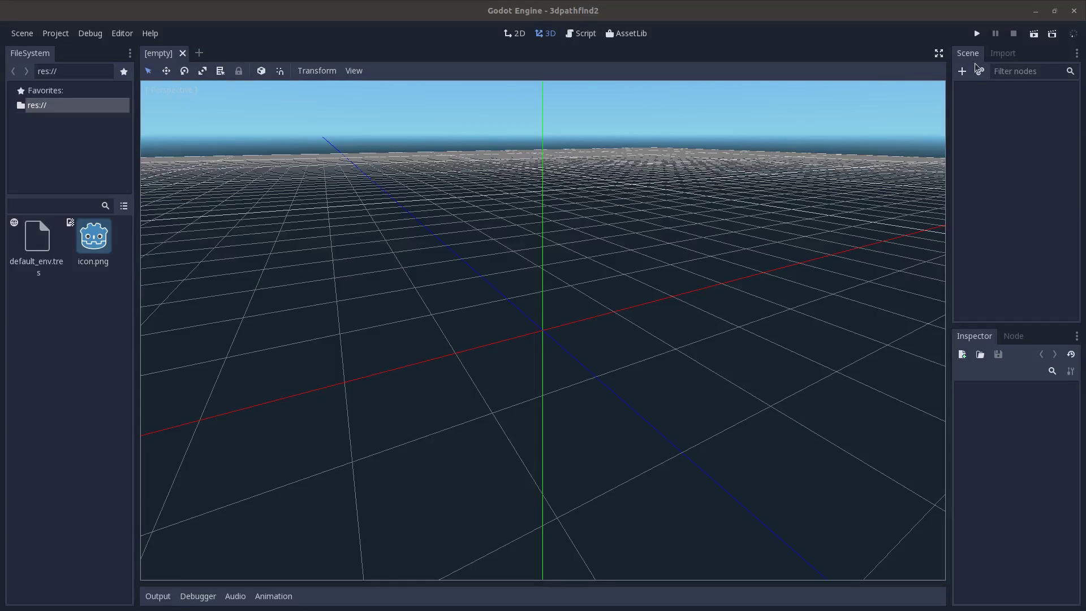
# Create a Spatial root node and rename it World
pyautogui.click(962, 72)
pyautogui.write('sp')
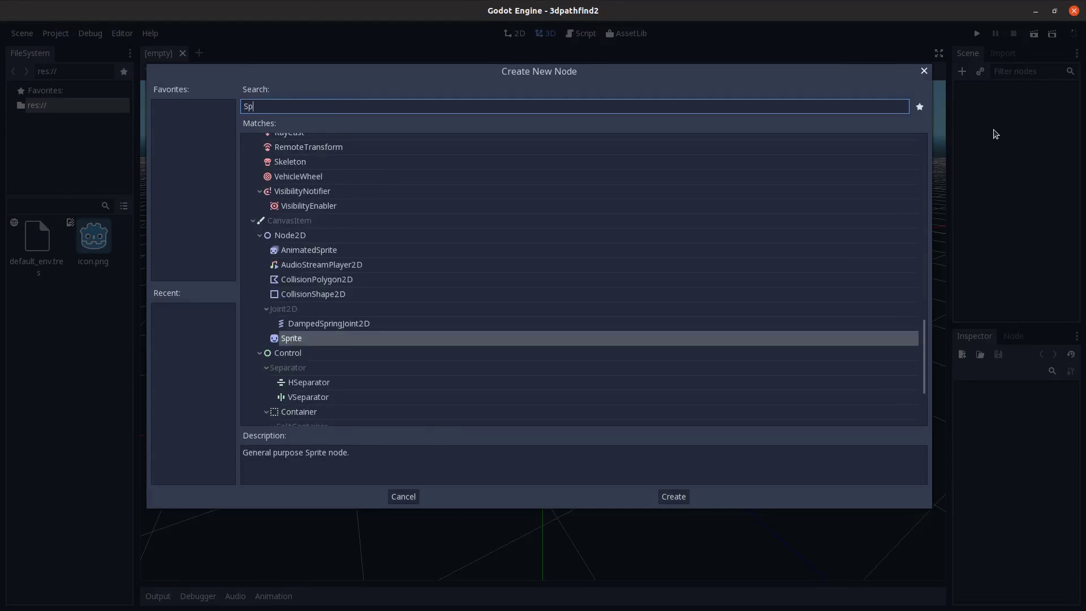
pyautogui.write('atial')
pyautogui.press('Return')
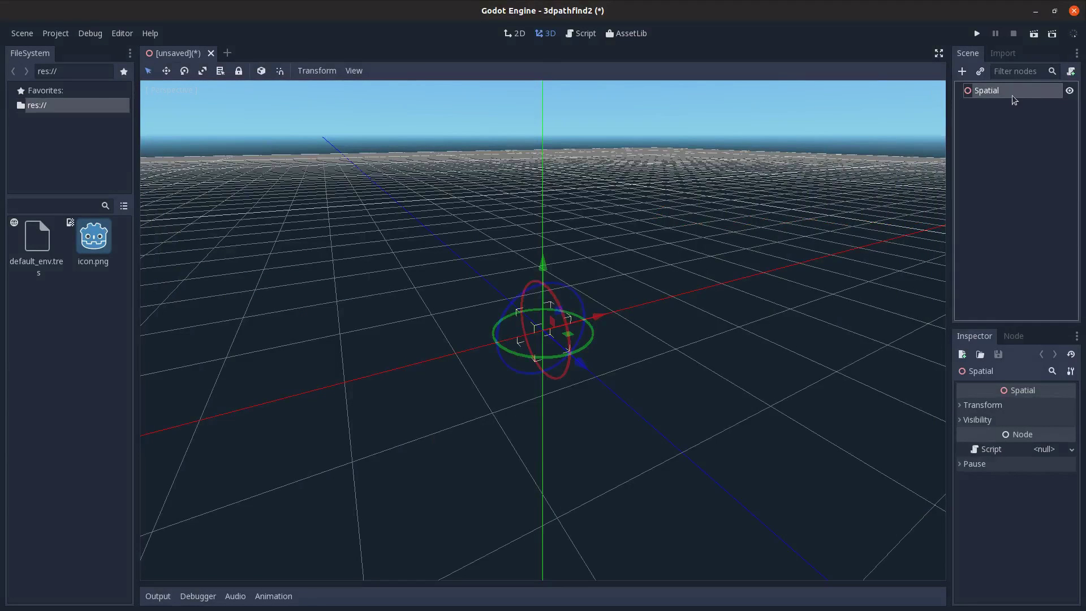
pyautogui.doubleClick(1013, 95)
pyautogui.write('World')
pyautogui.press('Return')
# Add a Spatial child named AMap under World with a GridMap inside it
pyautogui.hotkey('ctrl', 'a')
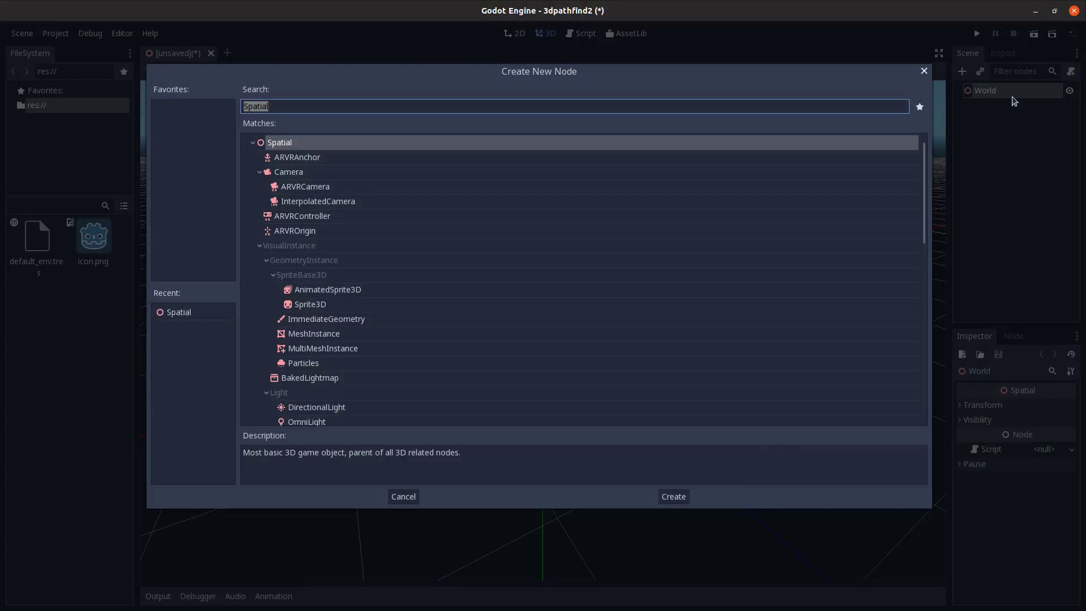
pyautogui.press('BackSpace')
pyautogui.write('spatial')
pyautogui.press('Return')
pyautogui.doubleClick(1017, 105)
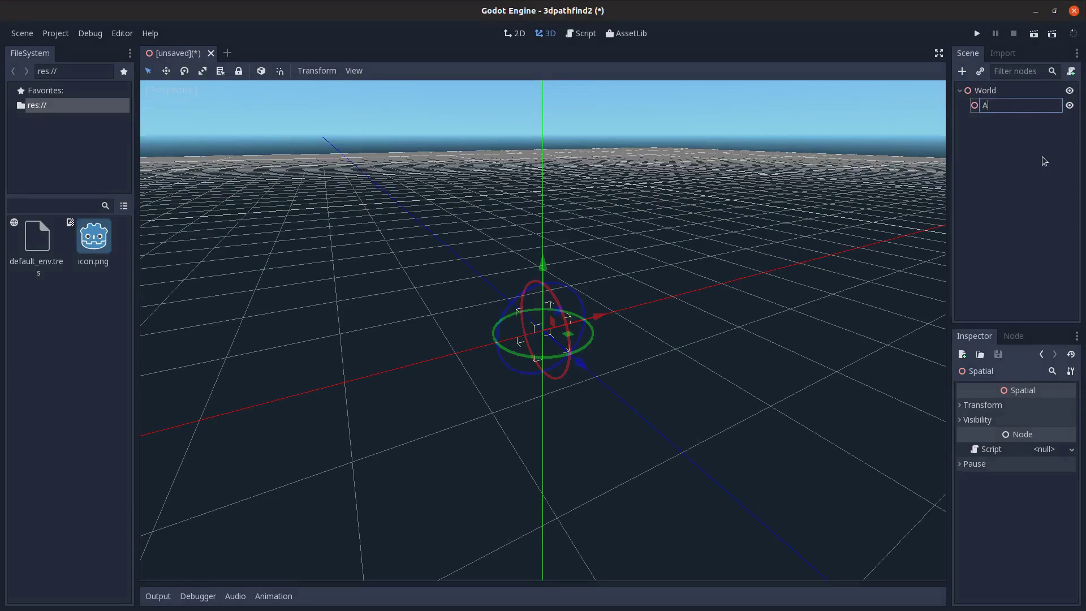
pyautogui.write('AMap')
pyautogui.press('Return')
pyautogui.hotkey('ctrl', 'a')
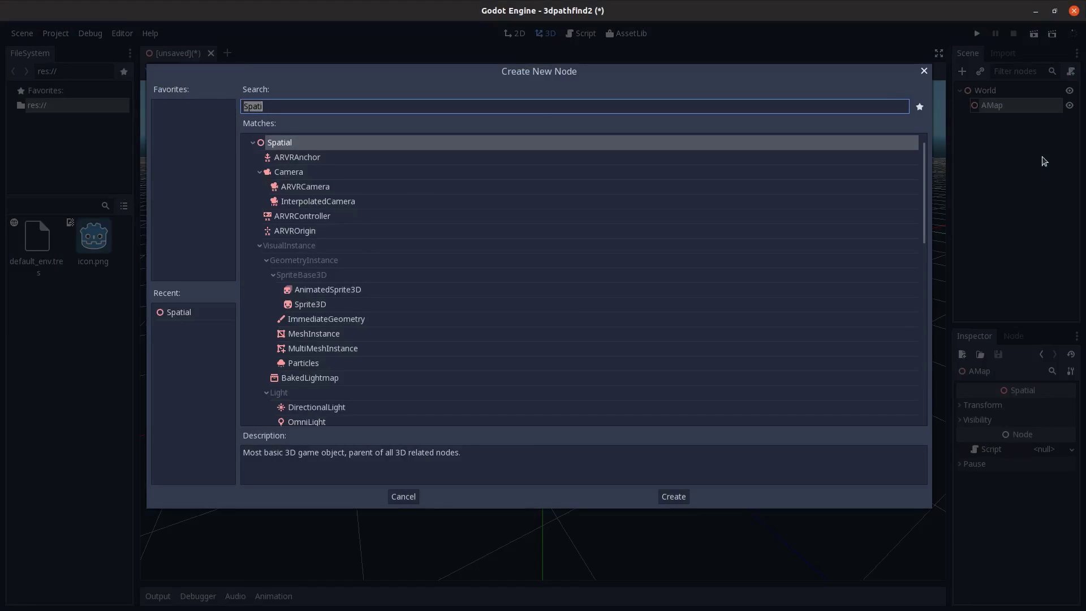
pyautogui.write('grid')
pyautogui.press('Return')
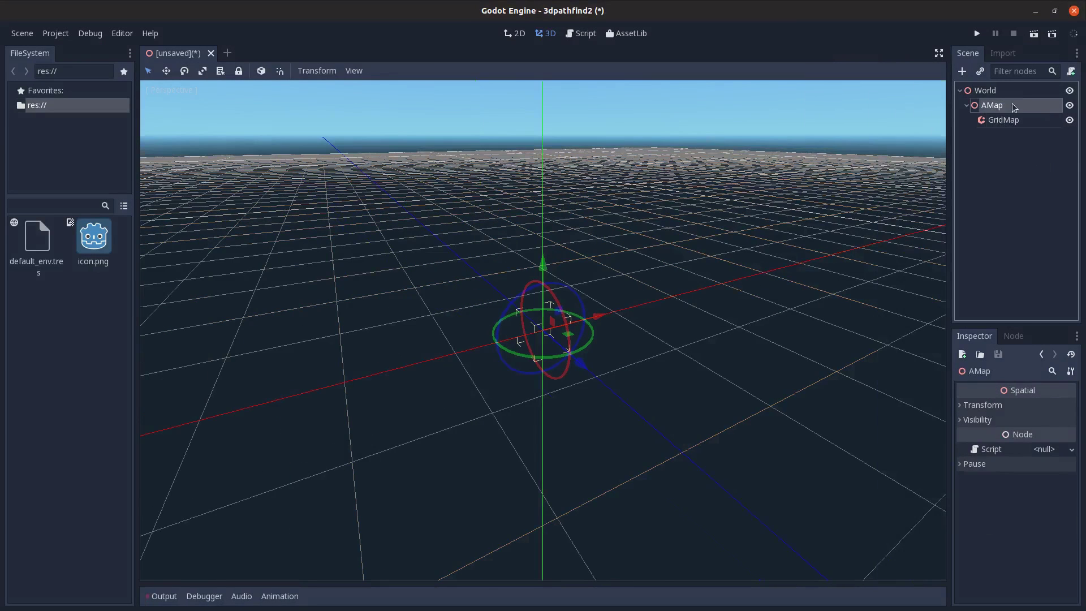
# Add a Camera and a MeshInstance as children of World
pyautogui.click(966, 106)
pyautogui.click(1018, 90)
pyautogui.hotkey('ctrl', 'a')
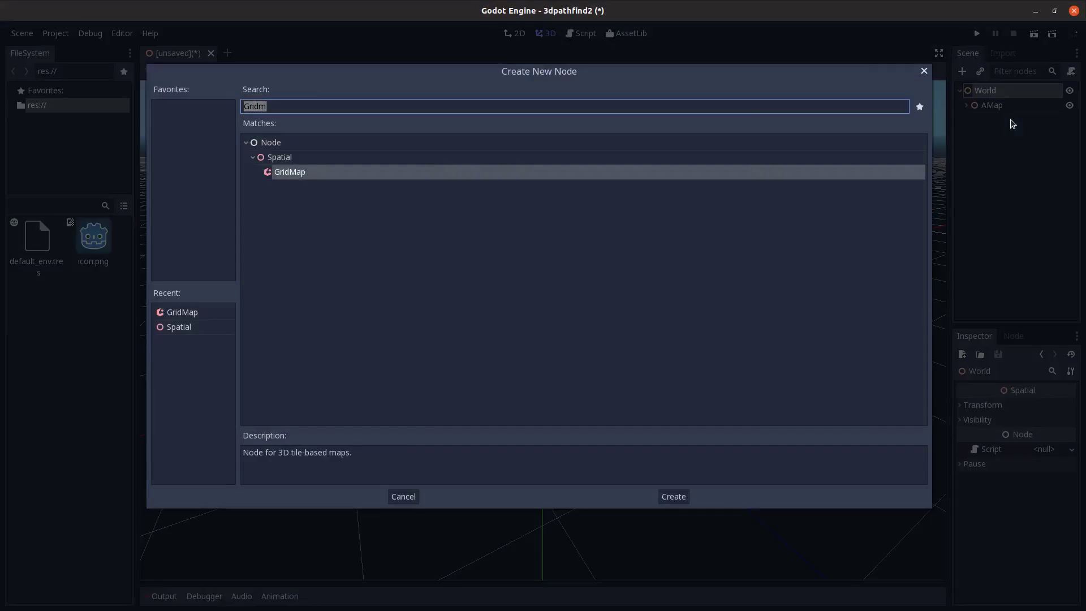
pyautogui.write('Camera')
pyautogui.press('Return')
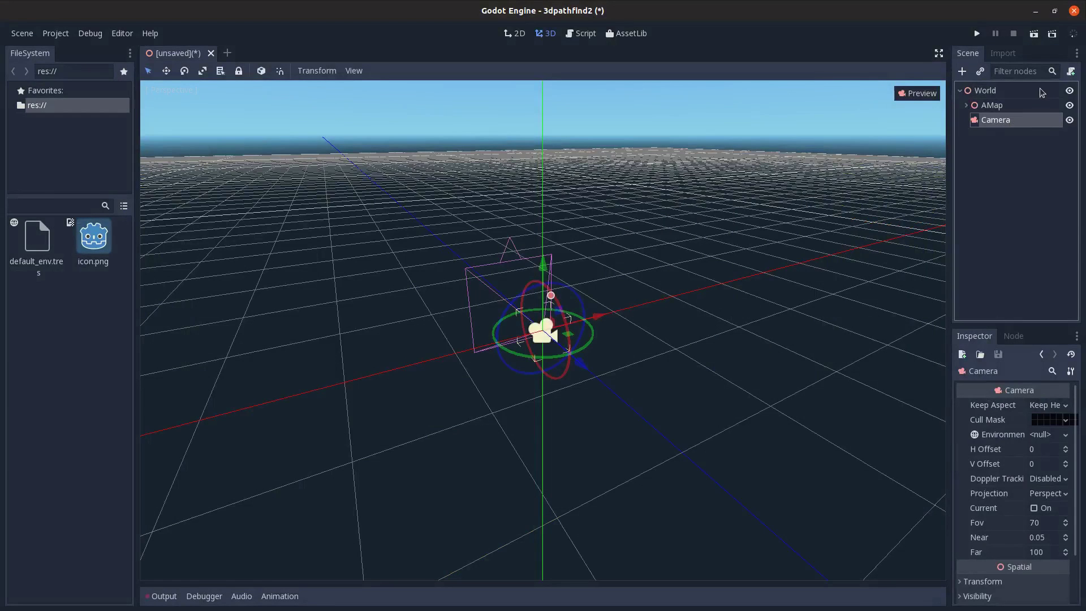
pyautogui.click(1039, 90)
pyautogui.hotkey('ctrl', 'a')
pyautogui.write('mesh')
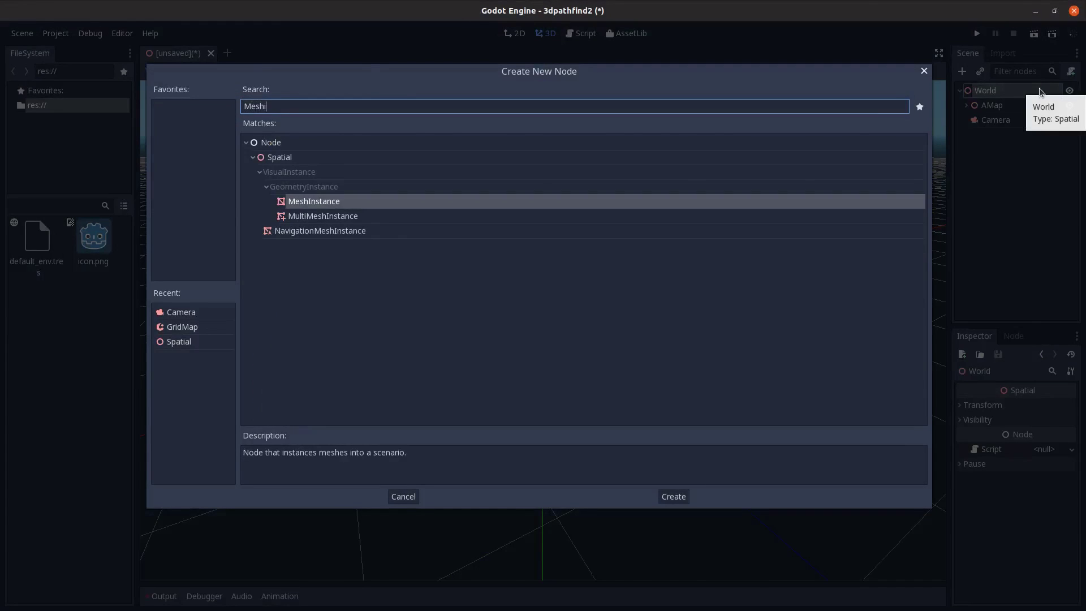
pyautogui.press('Return')
# Give the MeshInstance a new PlaneMesh sized 20 by 20
pyautogui.click(1048, 404)
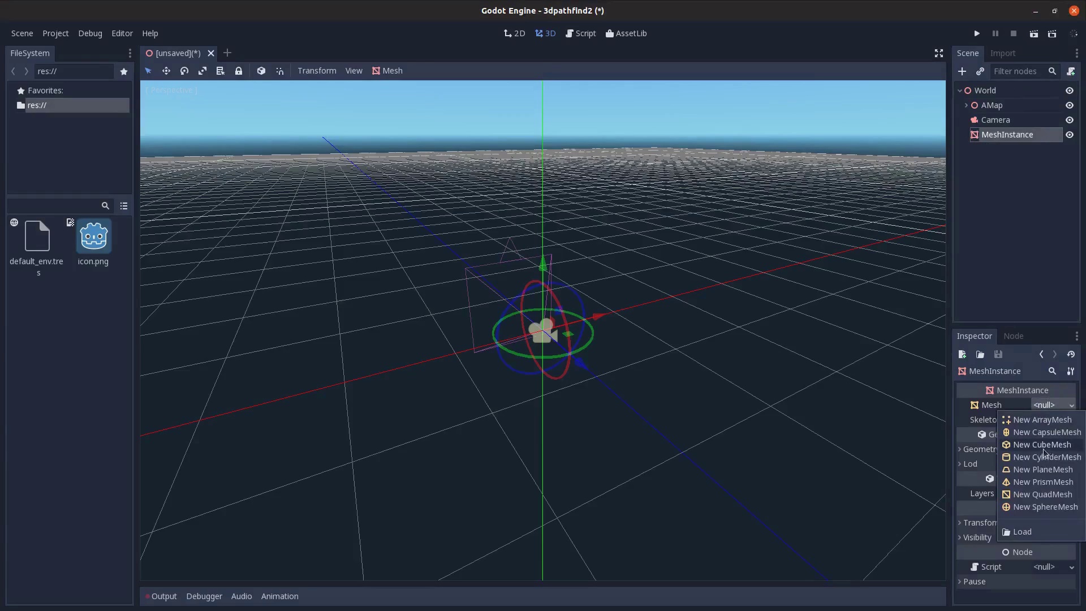
pyautogui.click(1032, 470)
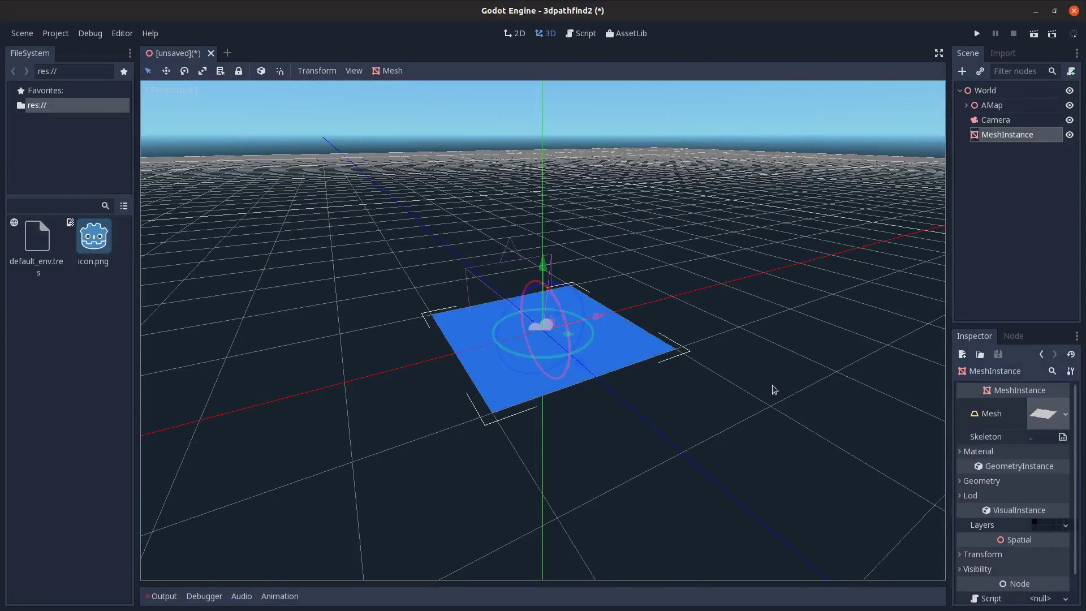
pyautogui.scroll(-3, 767, 387)
pyautogui.click(1041, 409)
pyautogui.click(1040, 406)
pyautogui.write('20')
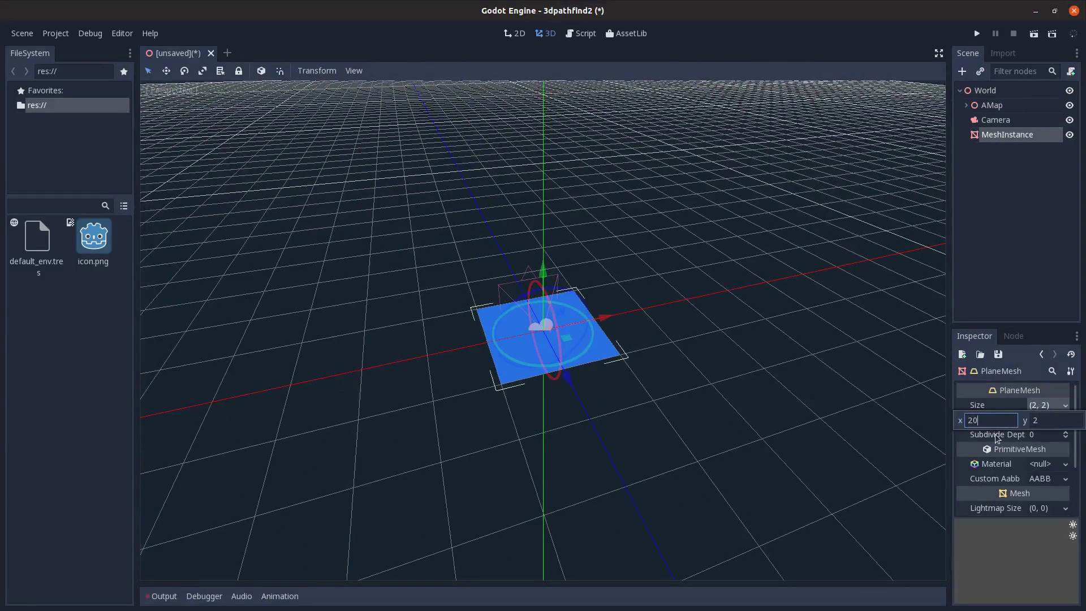
pyautogui.press('Tab')
pyautogui.write('20')
pyautogui.press('Return')
pyautogui.scroll(-2, 786, 348)
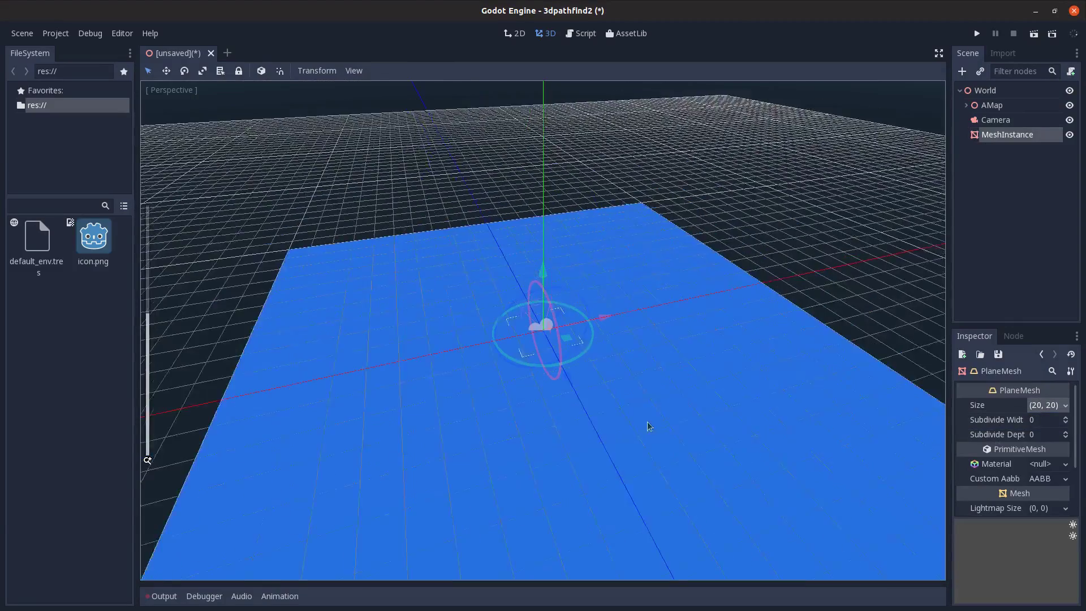
pyautogui.scroll(-2, 611, 437)
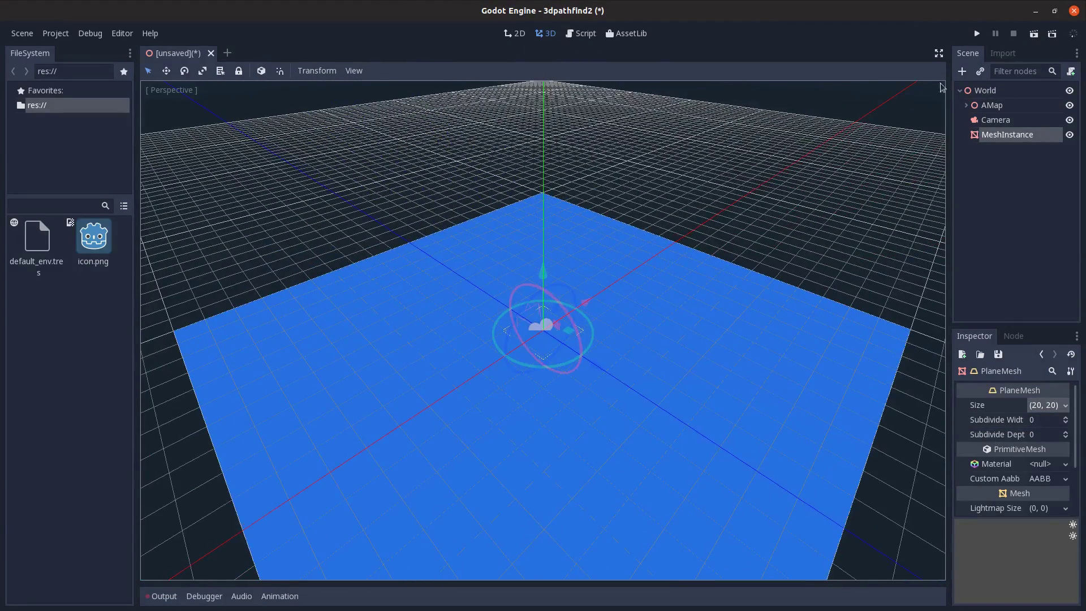
# Create a trimesh static body with collision for the plane and reselect World
pyautogui.click(1014, 141)
pyautogui.click(388, 71)
pyautogui.click(406, 108)
pyautogui.scroll(-3, 565, 381)
pyautogui.moveTo(566, 381); pyautogui.dragTo(628, 374, button='middle')
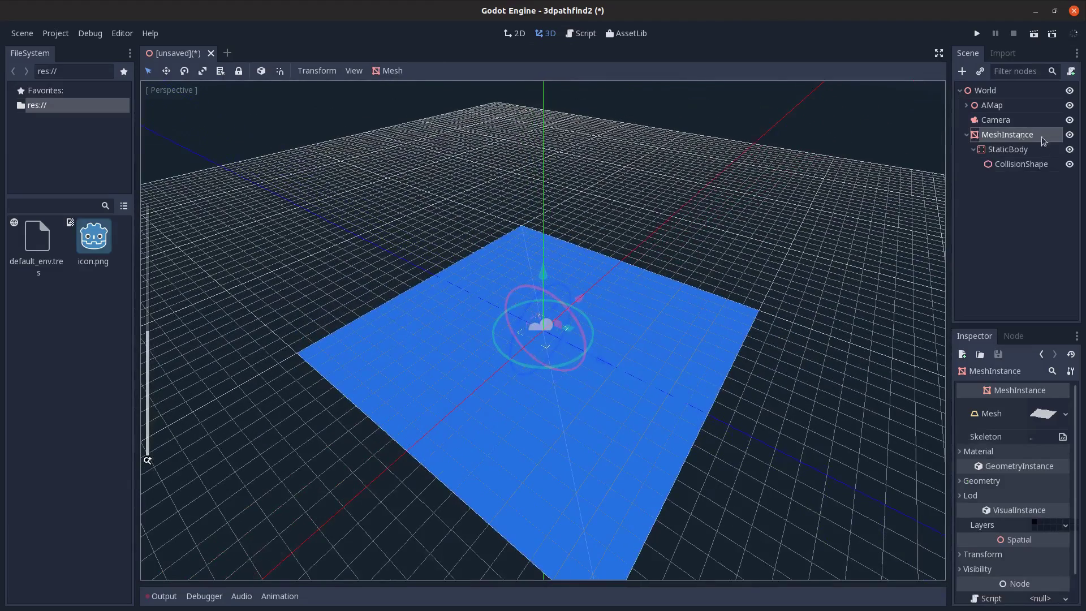
pyautogui.click(967, 135)
pyautogui.click(1001, 90)
# Add MeshInstance2 with a CubeMesh and a trimesh static body
pyautogui.hotkey('ctrl', 'a')
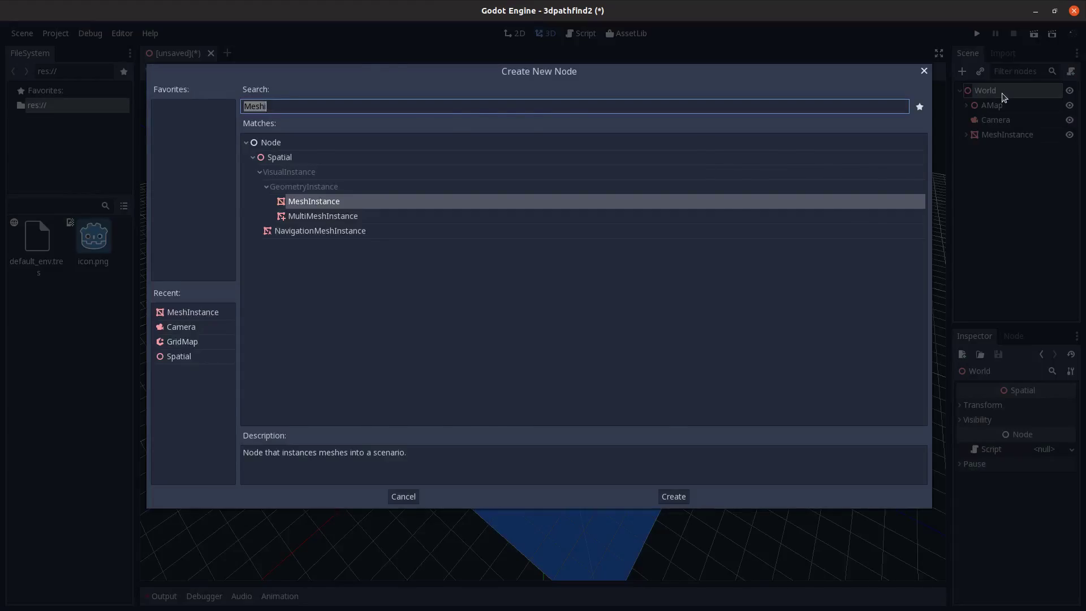
pyautogui.press('Return')
pyautogui.click(1043, 406)
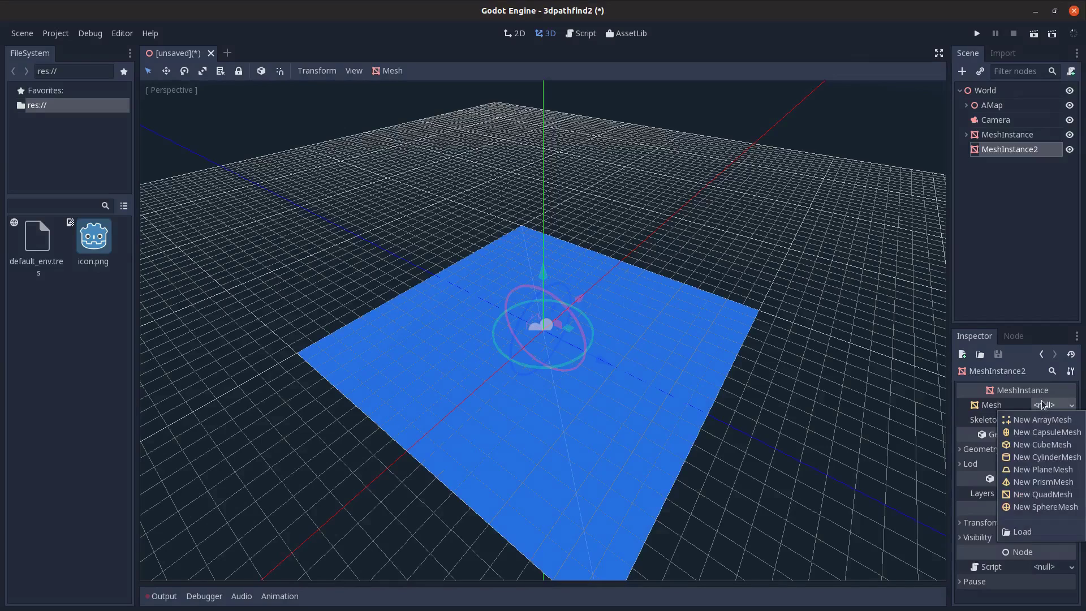
pyautogui.click(1034, 445)
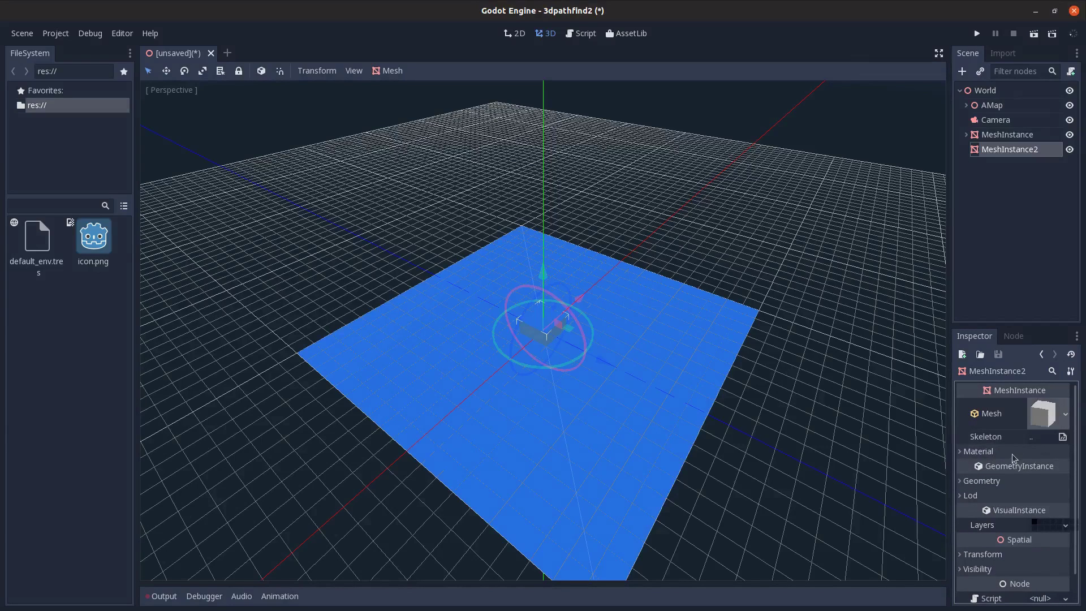
pyautogui.click(389, 71)
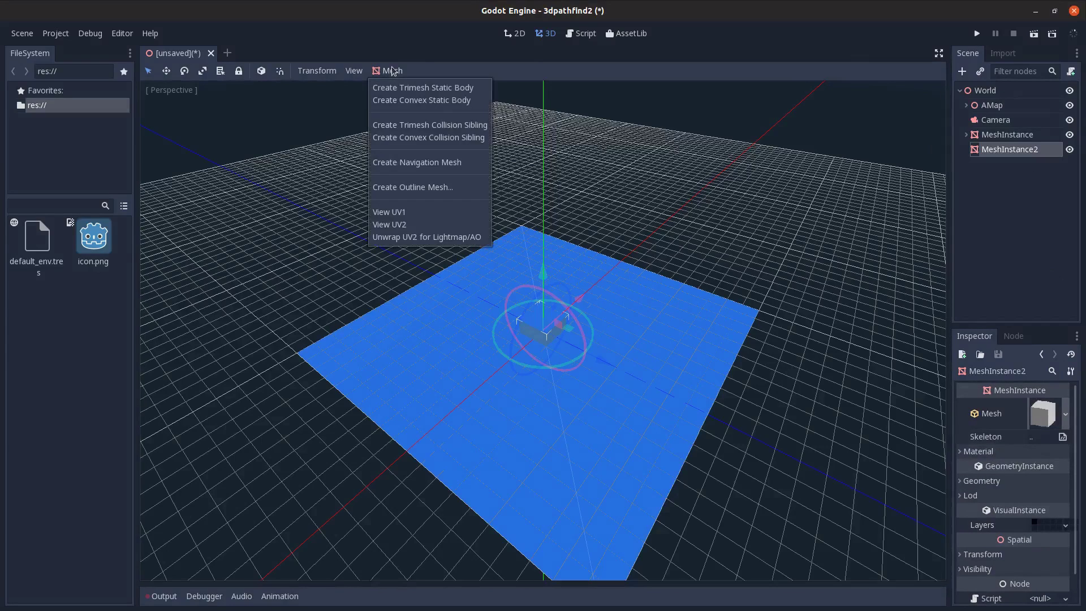
pyautogui.click(423, 101)
# Raise and position the cube, then duplicate it into box obstacles spread left and right
pyautogui.moveTo(752, 417)
pyautogui.mouseDown(button='middle')
pyautogui.moveTo(654, 425)
pyautogui.moveTo(540, 270)
pyautogui.mouseUp(button='middle')
pyautogui.moveTo(541, 270); pyautogui.dragTo(544, 253)
pyautogui.click(967, 149)
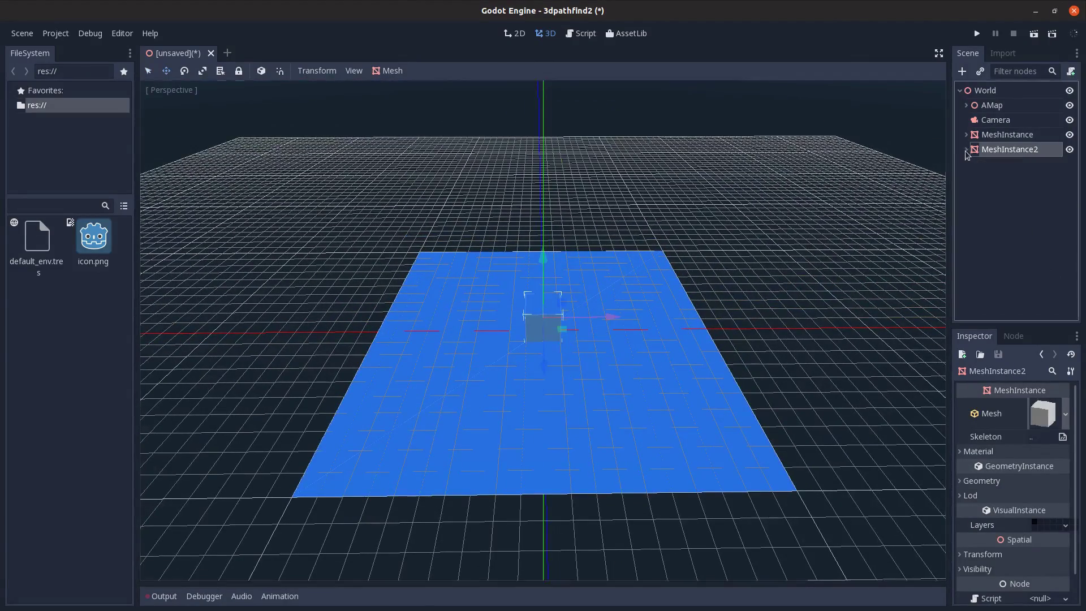
pyautogui.moveTo(611, 319)
pyautogui.mouseDown()
pyautogui.moveTo(470, 318)
pyautogui.moveTo(412, 358)
pyautogui.mouseUp()
pyautogui.hotkey('ctrl', 'd')
pyautogui.keyDown('shift'); pyautogui.click(998, 151); pyautogui.keyUp('shift')
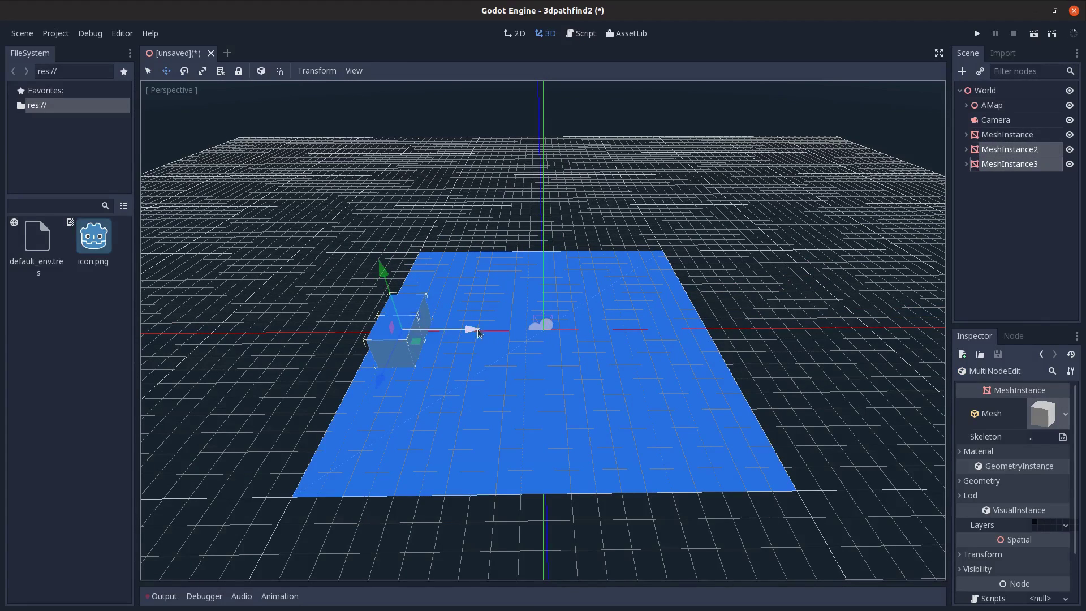
pyautogui.moveTo(475, 330)
pyautogui.mouseDown()
pyautogui.moveTo(455, 330)
pyautogui.moveTo(763, 363)
pyautogui.moveTo(792, 379)
pyautogui.moveTo(638, 386)
pyautogui.moveTo(658, 384)
pyautogui.mouseUp()
pyautogui.hotkey('ctrl', 'd')
pyautogui.hotkey('ctrl', 'd')
pyautogui.scroll(-3, 657, 384)
pyautogui.moveTo(658, 384); pyautogui.dragTo(1024, 156, button='middle')
# Save the scene as World.tscn and start a new empty scene
pyautogui.rightClick(1020, 106)
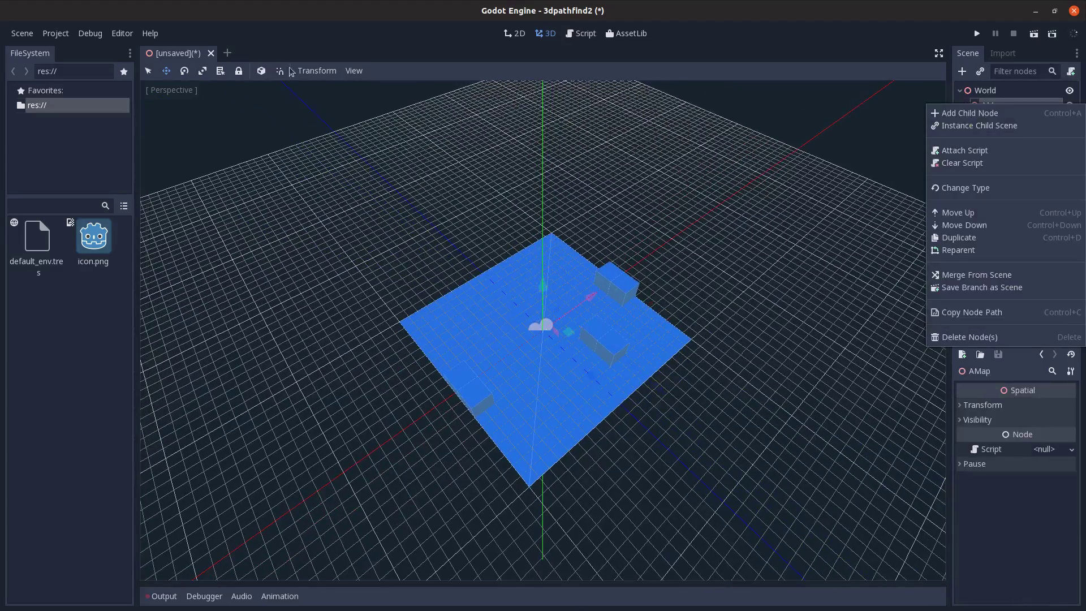
pyautogui.click(268, 47)
pyautogui.hotkey('ctrl', 's')
pyautogui.press('Return')
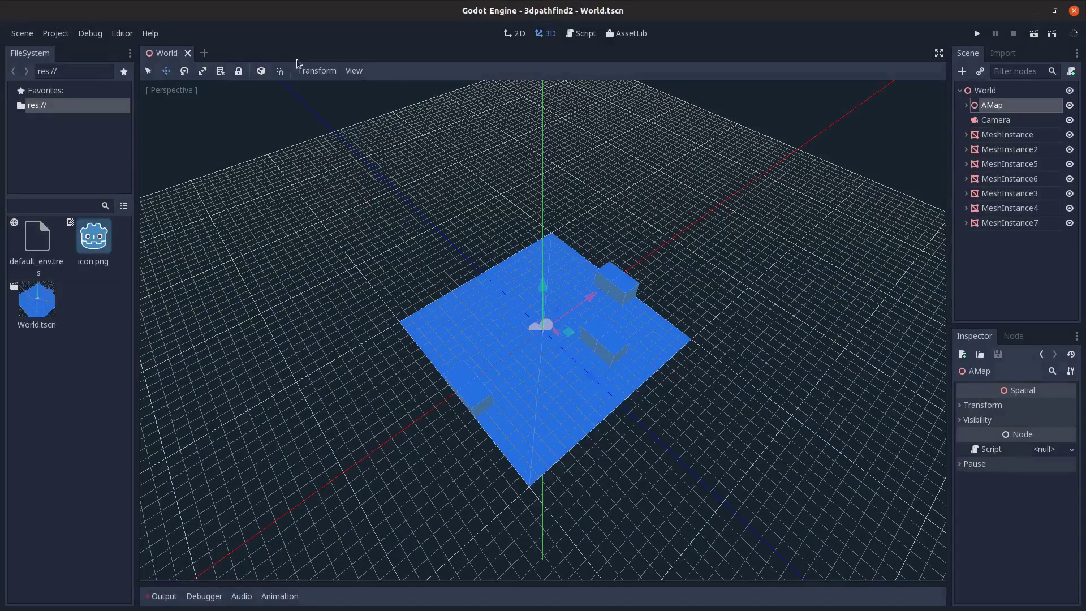
pyautogui.click(202, 56)
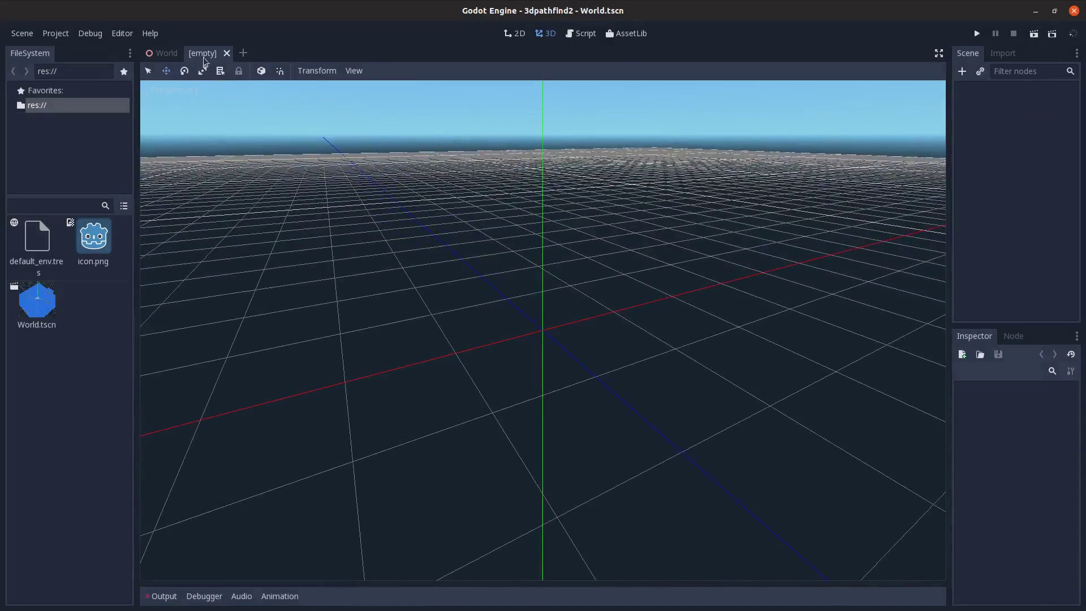
# Create a Spatial root with a MeshInstance child
pyautogui.hotkey('ctrl', 'a')
pyautogui.write('Sp')
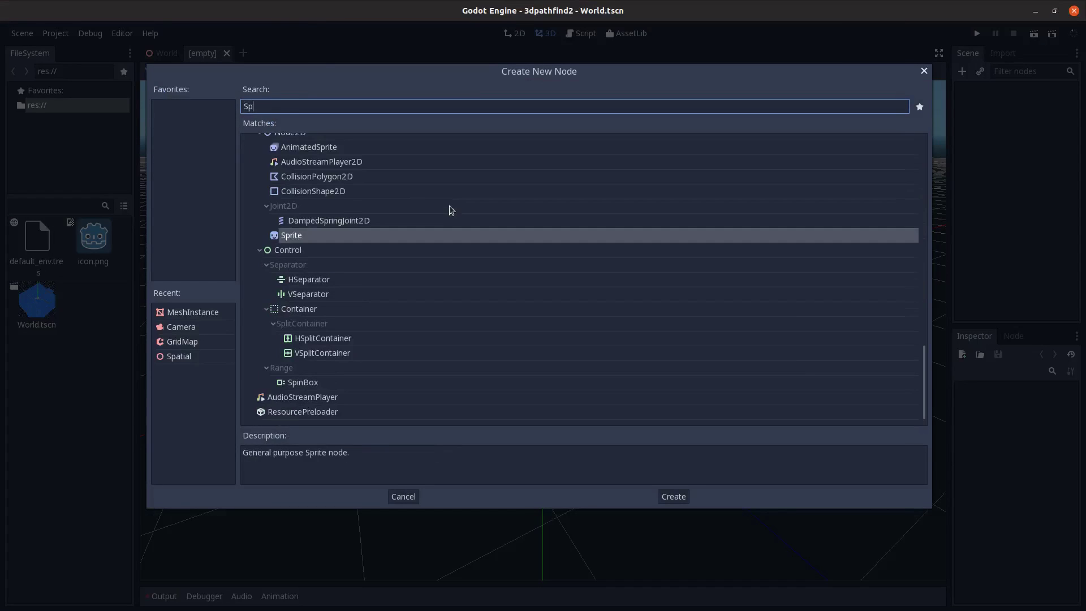
pyautogui.write('atial')
pyautogui.press('Return')
pyautogui.hotkey('ctrl', 'a')
pyautogui.write('Mesh')
pyautogui.press('Return')
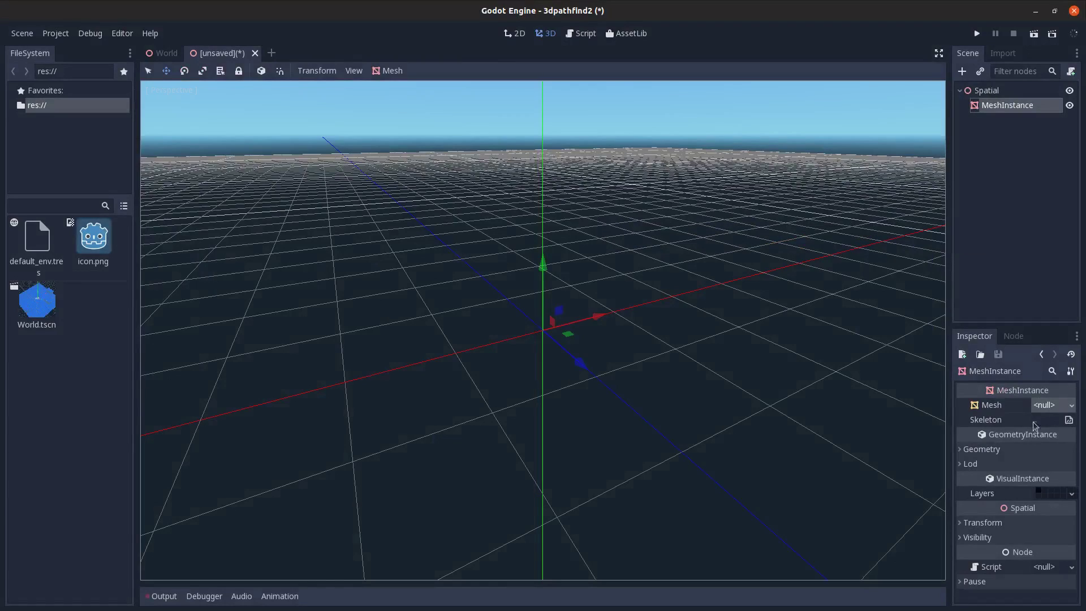
# Give the MeshInstance a CubeMesh sized 0.5, 0.5, 0.5
pyautogui.click(1047, 406)
pyautogui.click(1043, 445)
pyautogui.click(1046, 413)
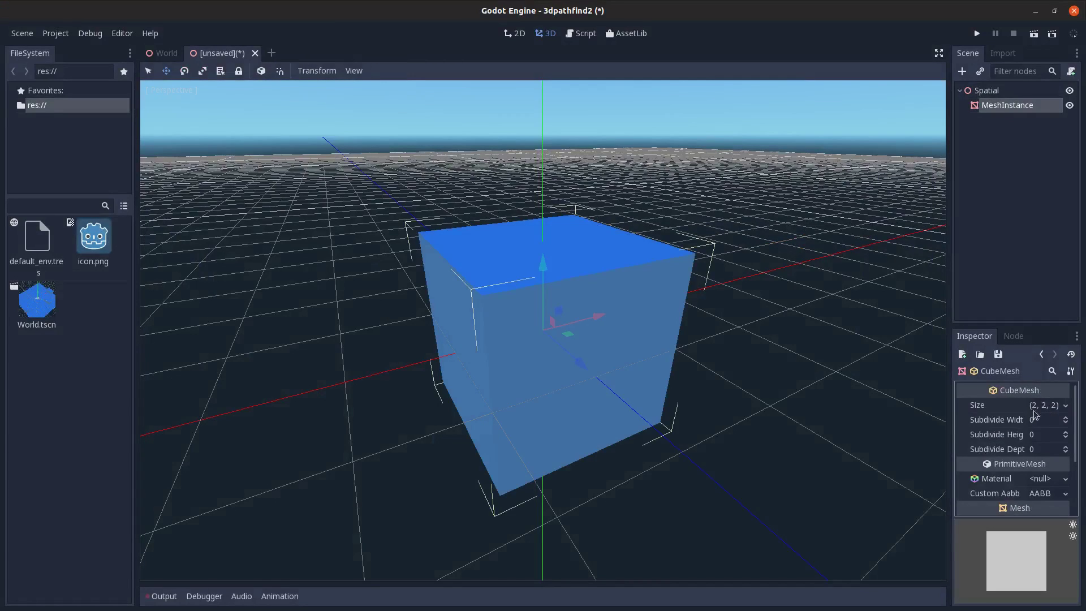
pyautogui.write('0.')
pyautogui.press('Tab')
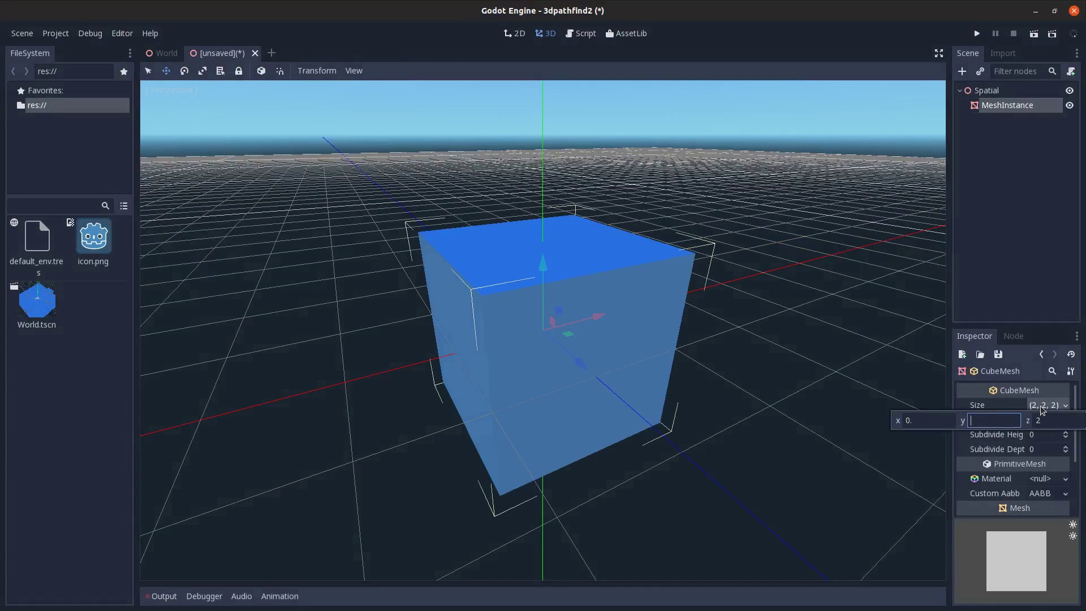
pyautogui.click(934, 420)
pyautogui.write('5')
pyautogui.press('Tab')
pyautogui.press('Tab')
pyautogui.write('0.5')
pyautogui.moveTo(938, 436); pyautogui.dragTo(1010, 390, button='middle')
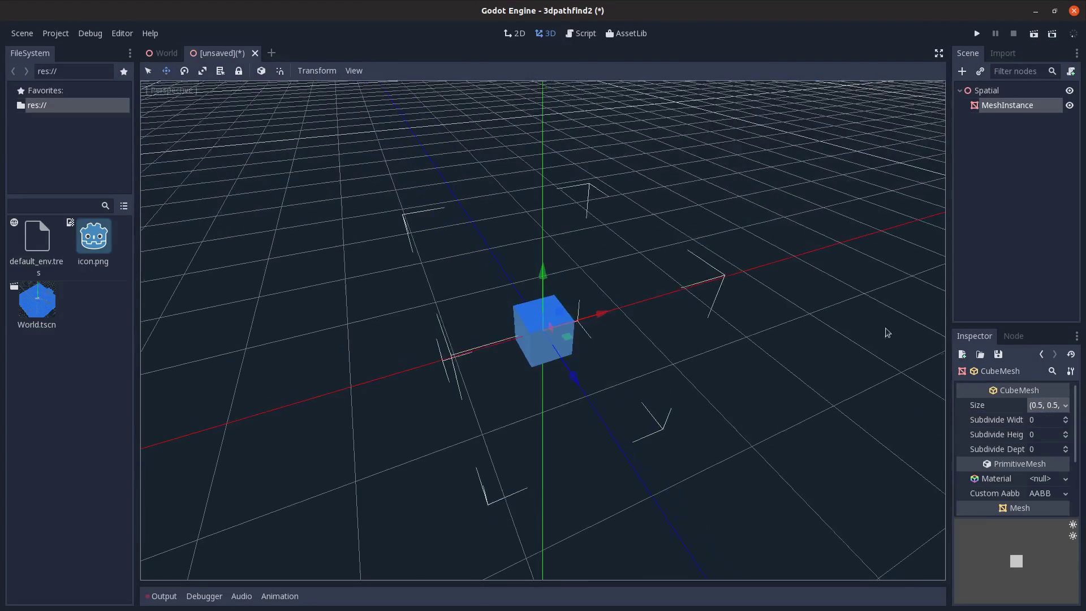
pyautogui.click(1011, 104)
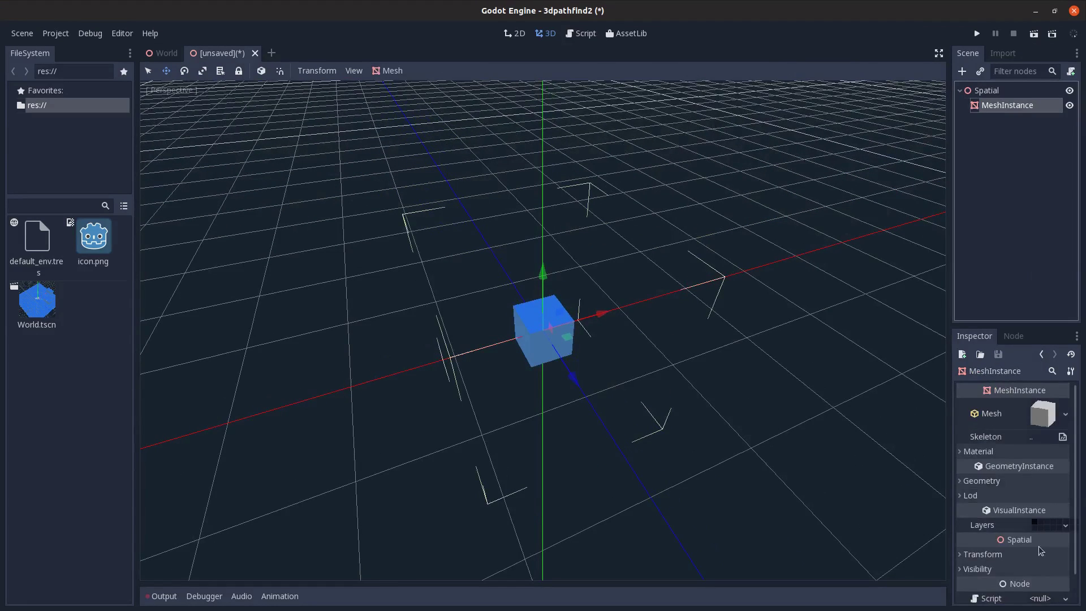
# Assign the cube a new SpatialMaterial with the Unshaded flag enabled
pyautogui.click(1043, 408)
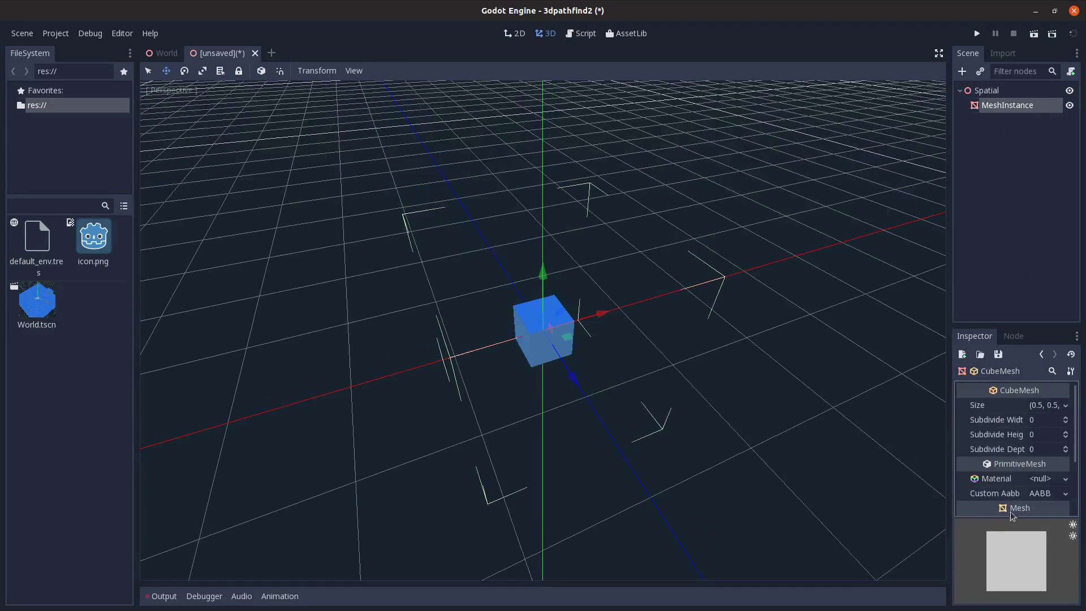
pyautogui.click(1048, 476)
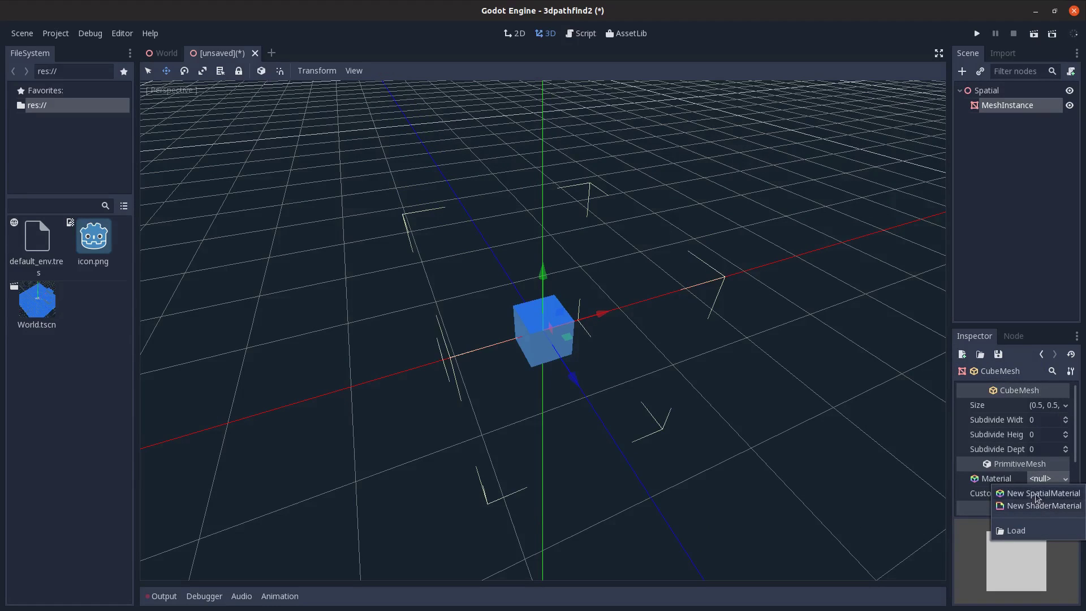
pyautogui.click(1039, 490)
pyautogui.click(993, 407)
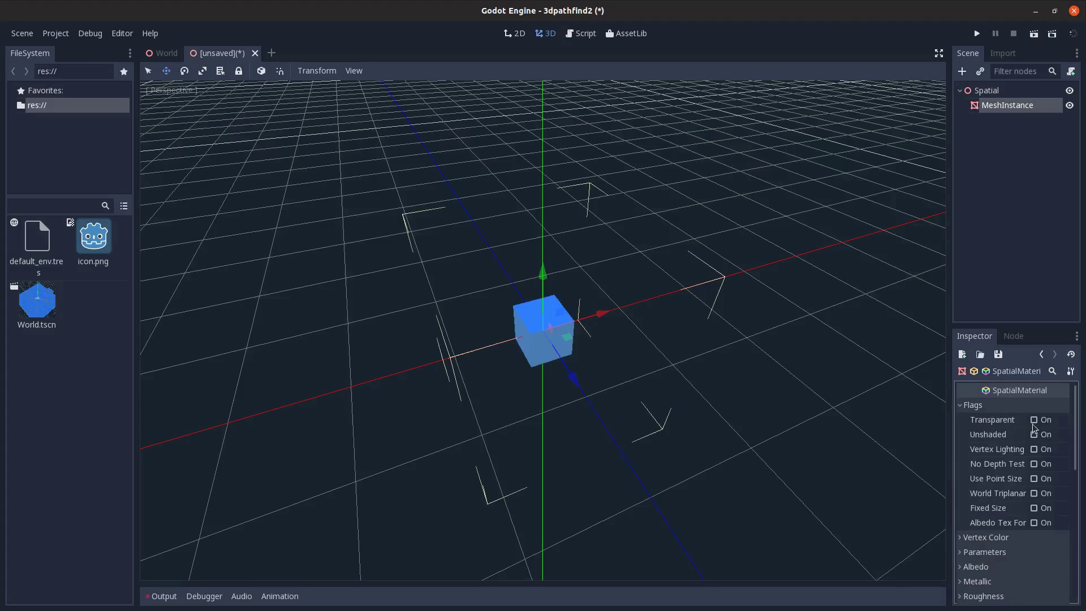
pyautogui.click(1034, 434)
pyautogui.click(1014, 408)
# Set the material's albedo colour to red and save the scene as NodeTile.tscn
pyautogui.click(997, 462)
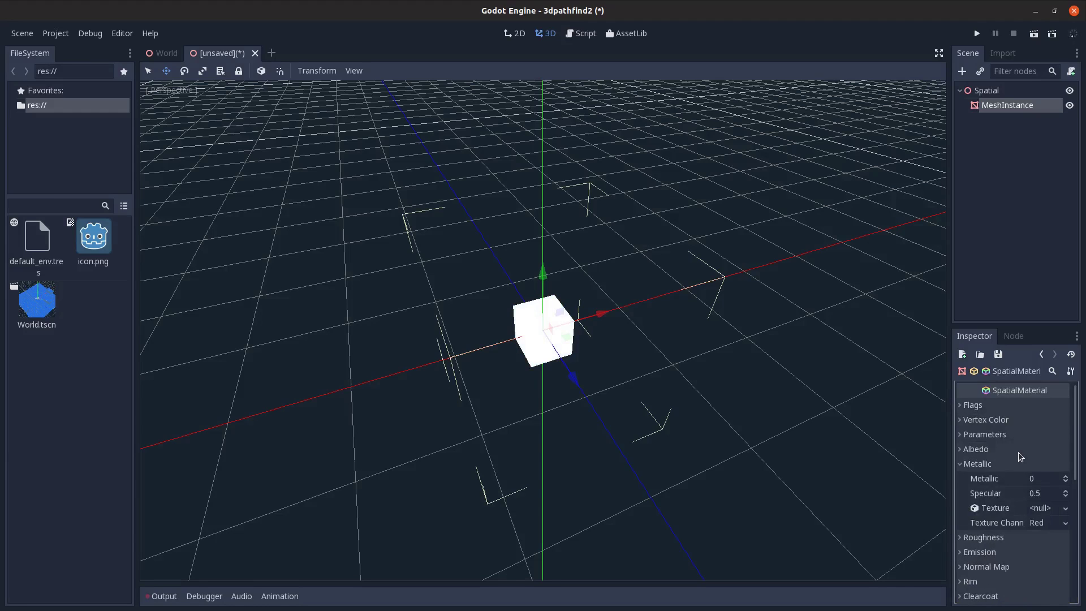
pyautogui.click(1019, 452)
pyautogui.click(1052, 346)
pyautogui.moveTo(664, 378)
pyautogui.mouseDown(button='middle')
pyautogui.moveTo(642, 340)
pyautogui.moveTo(534, 359)
pyautogui.mouseUp(button='middle')
pyautogui.hotkey('ctrl', 's')
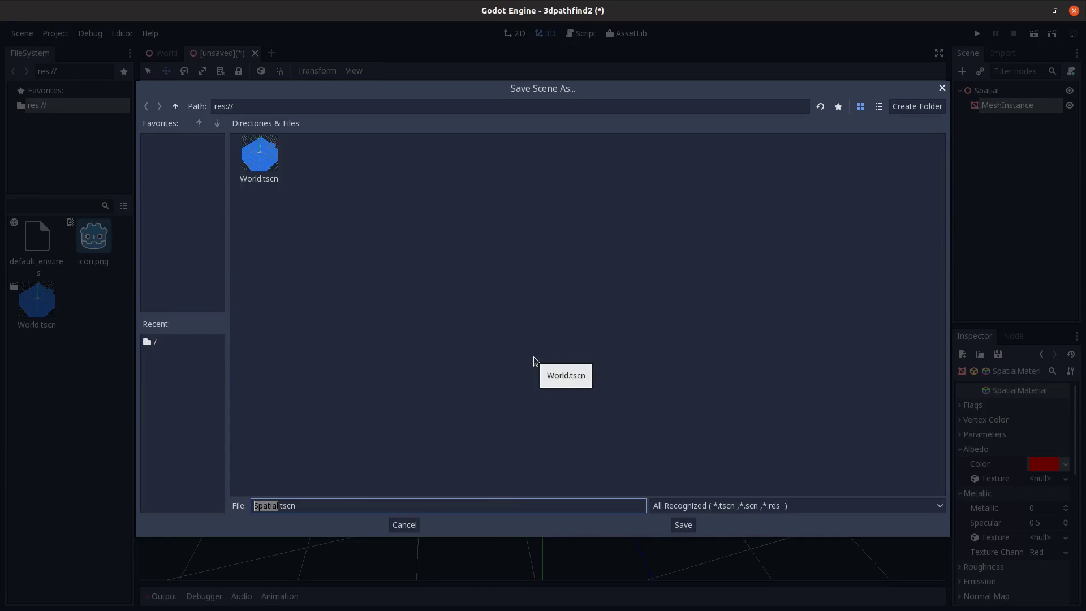
pyautogui.write('ile')
pyautogui.press('Return')
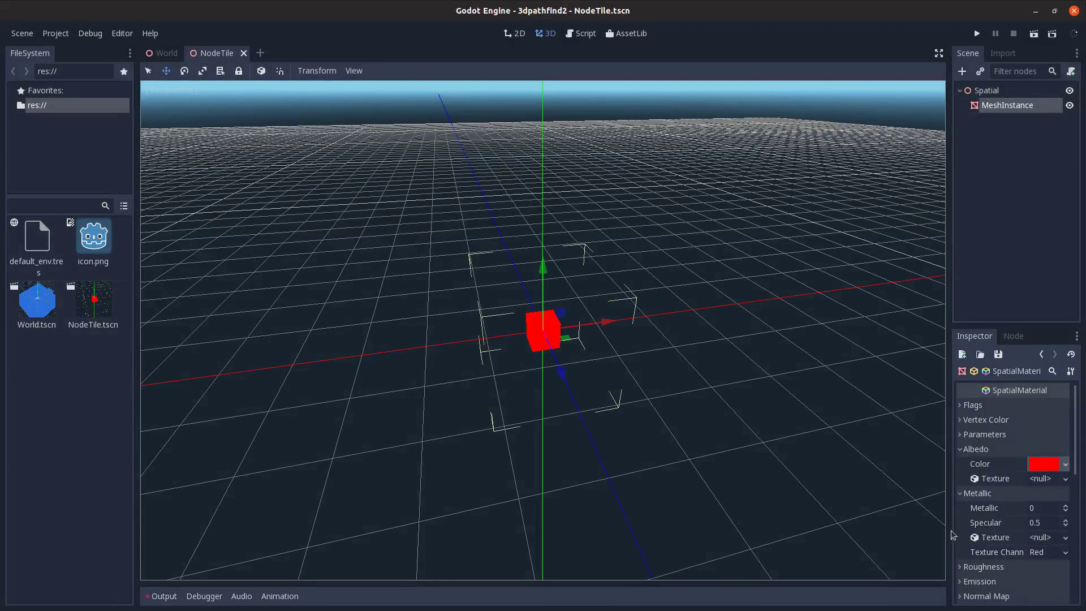
# Convert the NodeTile scene to a MeshLibrary saved as pathtile.meshlib
pyautogui.click(55, 33)
pyautogui.click(22, 34)
pyautogui.moveTo(35, 237)
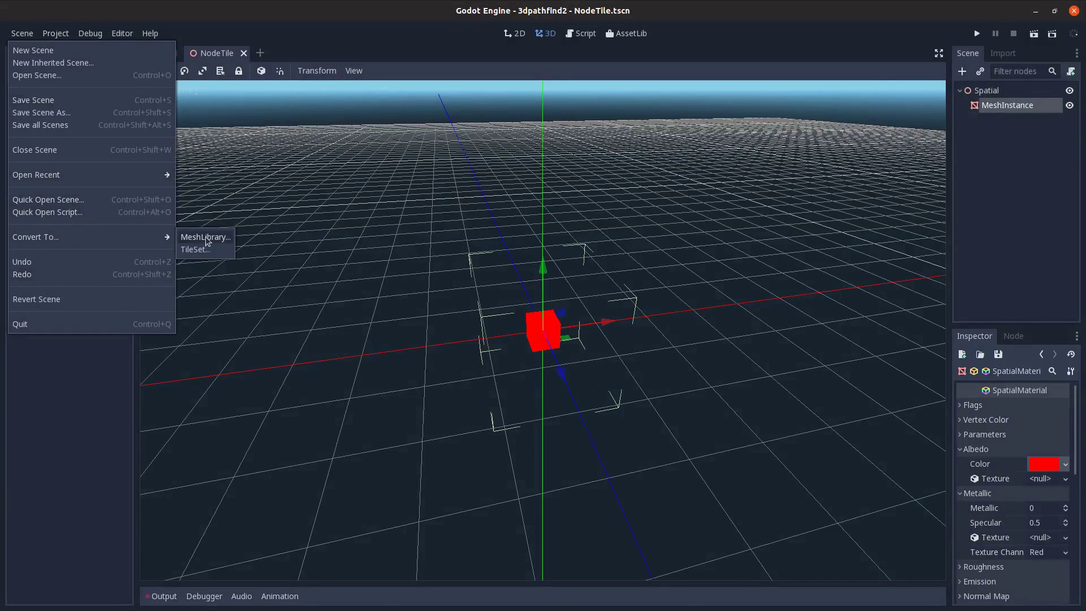
pyautogui.click(205, 236)
pyautogui.write('pathtile.meshlib')
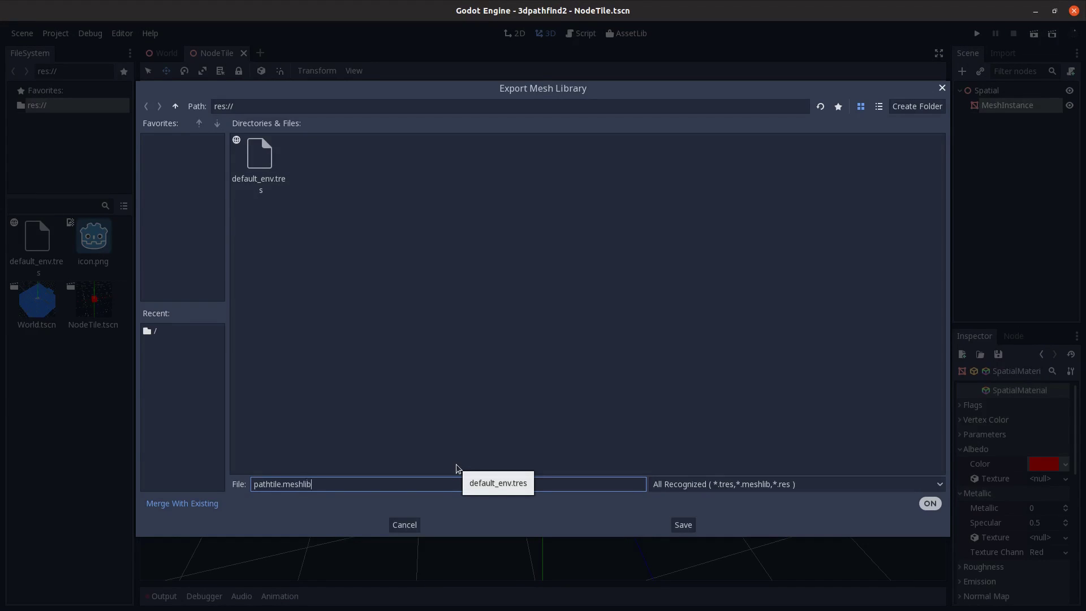
pyautogui.press('Return')
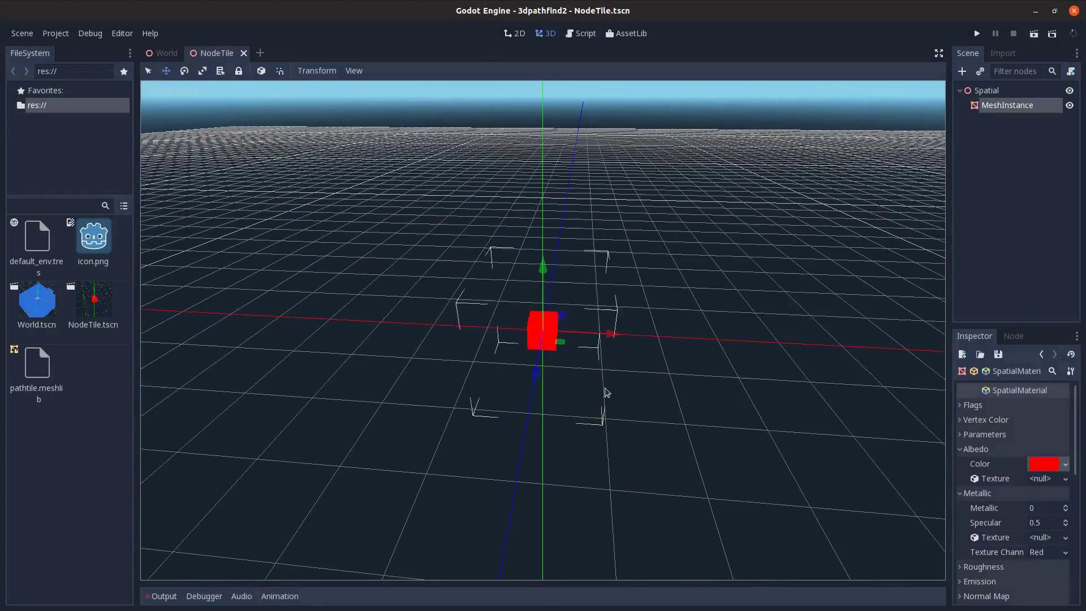
# In the World scene, assign pathtile.meshlib as the GridMap's theme and pick the red tile
pyautogui.click(170, 54)
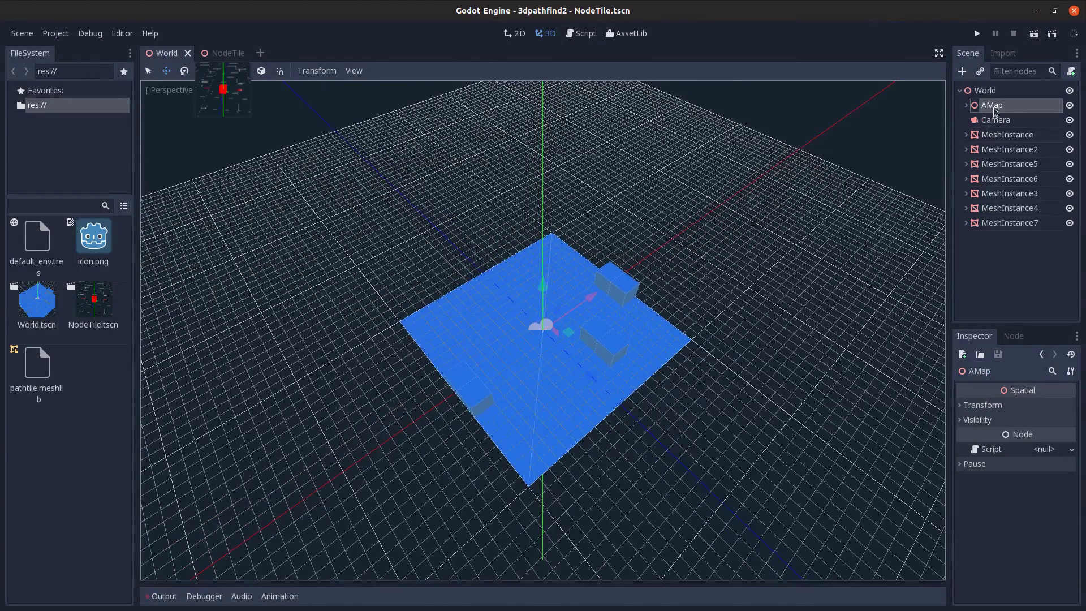
pyautogui.click(965, 106)
pyautogui.click(1006, 120)
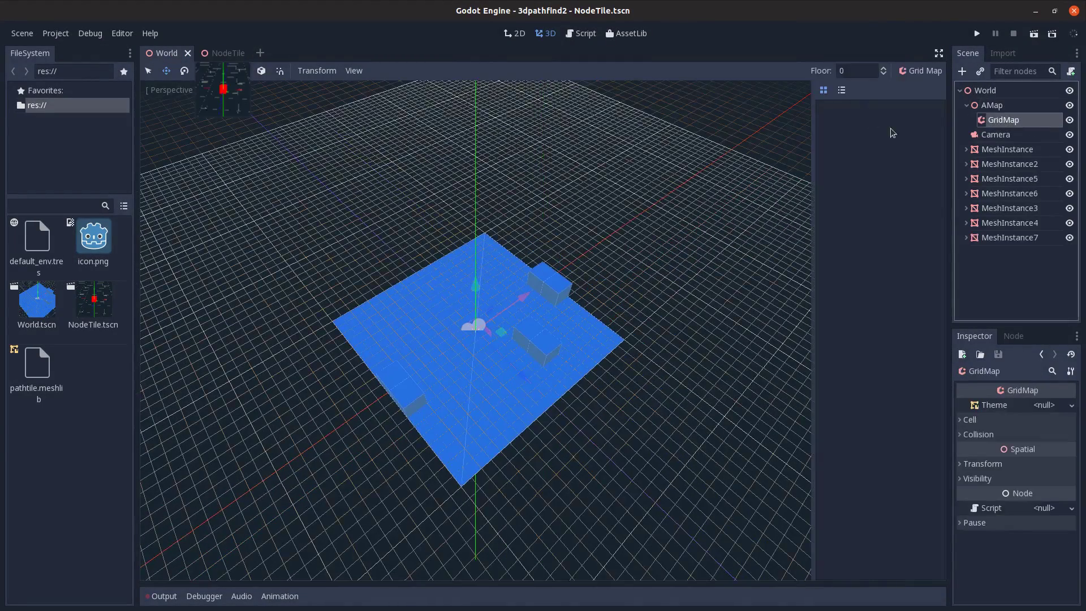
pyautogui.click(100, 305)
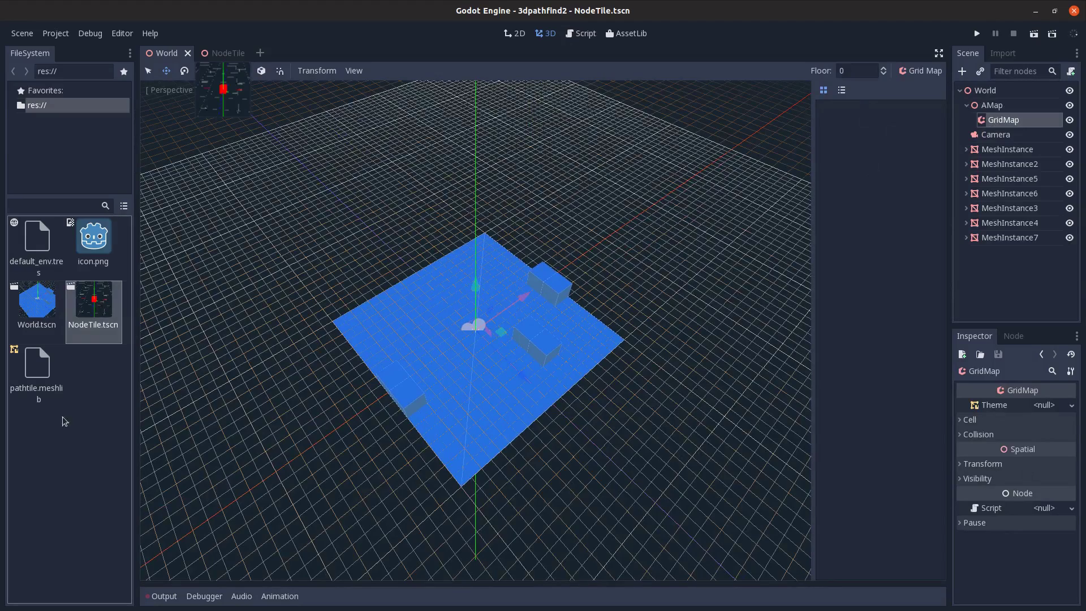
pyautogui.moveTo(42, 378); pyautogui.dragTo(1038, 409)
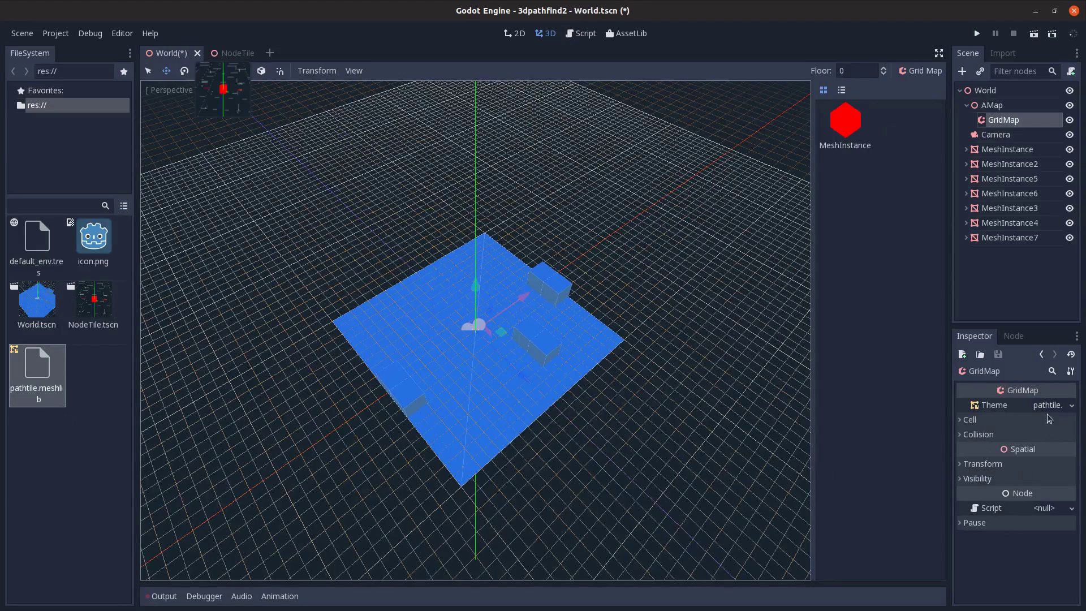
pyautogui.click(845, 123)
# Paint red tiles down the left columns, along the bottom edge and on the right side
pyautogui.moveTo(441, 383); pyautogui.dragTo(425, 339, button='middle')
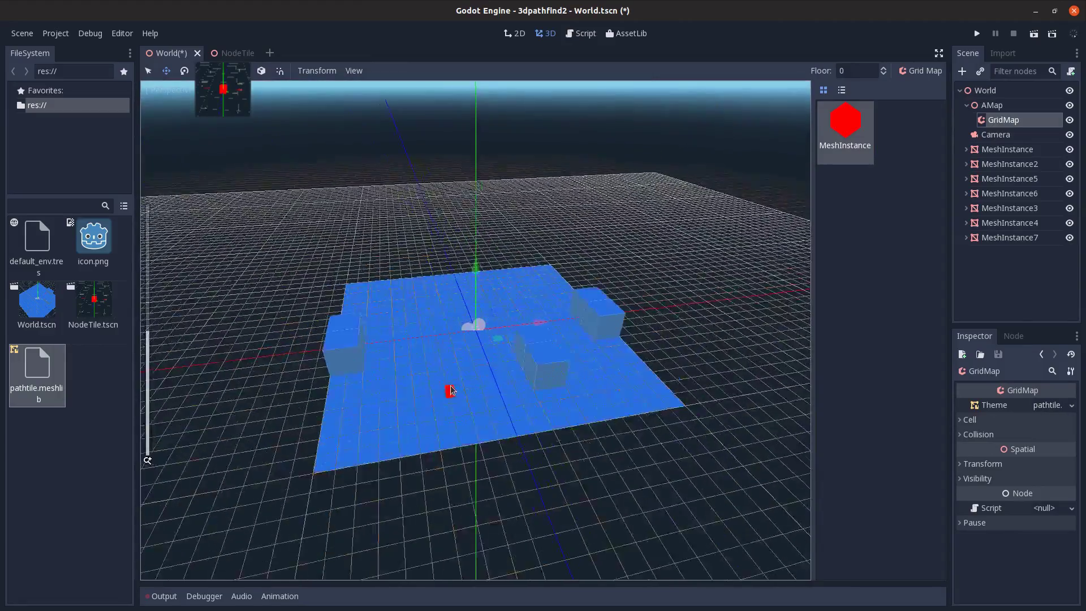
pyautogui.scroll(5, 333, 364)
pyautogui.moveTo(334, 365); pyautogui.dragTo(316, 471)
pyautogui.moveTo(263, 435); pyautogui.dragTo(249, 535)
pyautogui.scroll(-3, 484, 432)
pyautogui.moveTo(484, 432); pyautogui.dragTo(475, 398, button='middle')
pyautogui.moveTo(339, 433); pyautogui.dragTo(609, 432)
pyautogui.moveTo(570, 375); pyautogui.dragTo(579, 400)
pyautogui.click(462, 386)
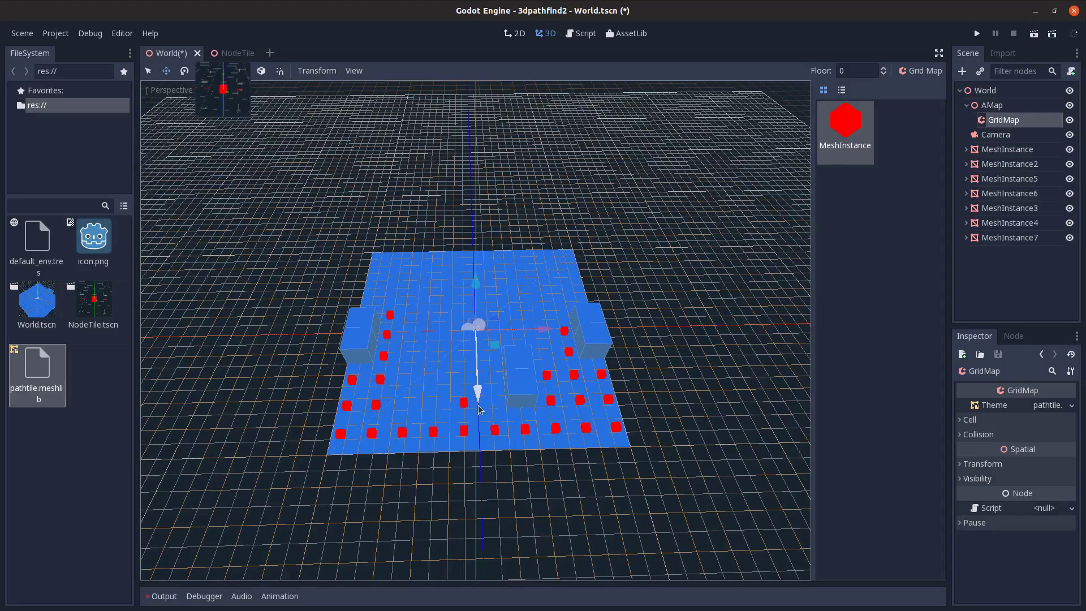
pyautogui.moveTo(480, 411)
pyautogui.mouseDown()
pyautogui.moveTo(493, 408)
pyautogui.moveTo(399, 355)
pyautogui.mouseUp()
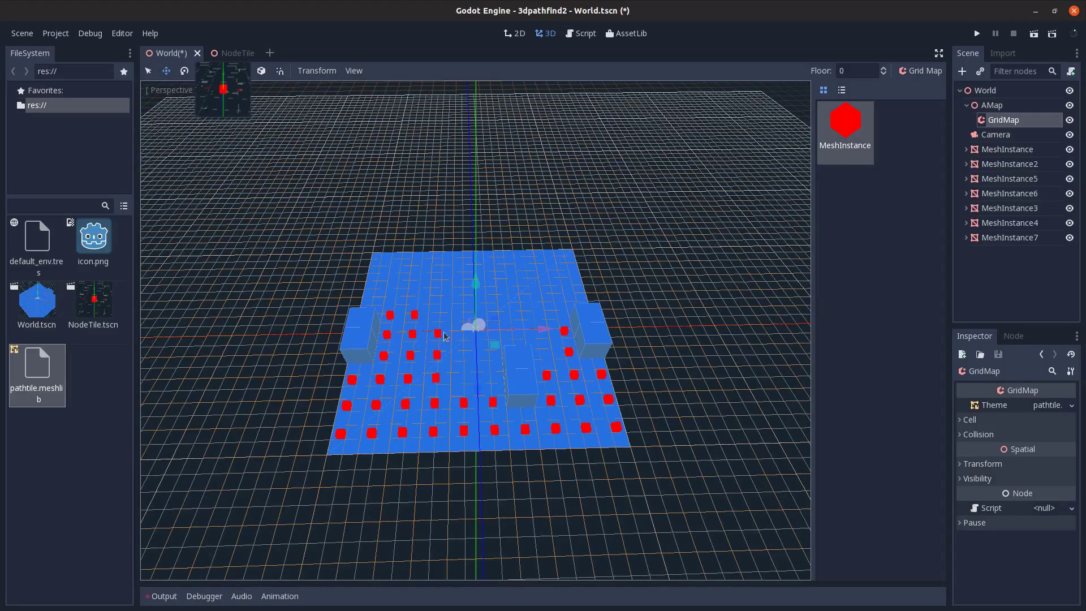
# Paint the remaining left area and edge with red tiles, covering the whole floor
pyautogui.moveTo(484, 343); pyautogui.dragTo(442, 438, button='middle')
pyautogui.moveTo(348, 398); pyautogui.dragTo(391, 367)
pyautogui.moveTo(333, 409); pyautogui.dragTo(409, 236)
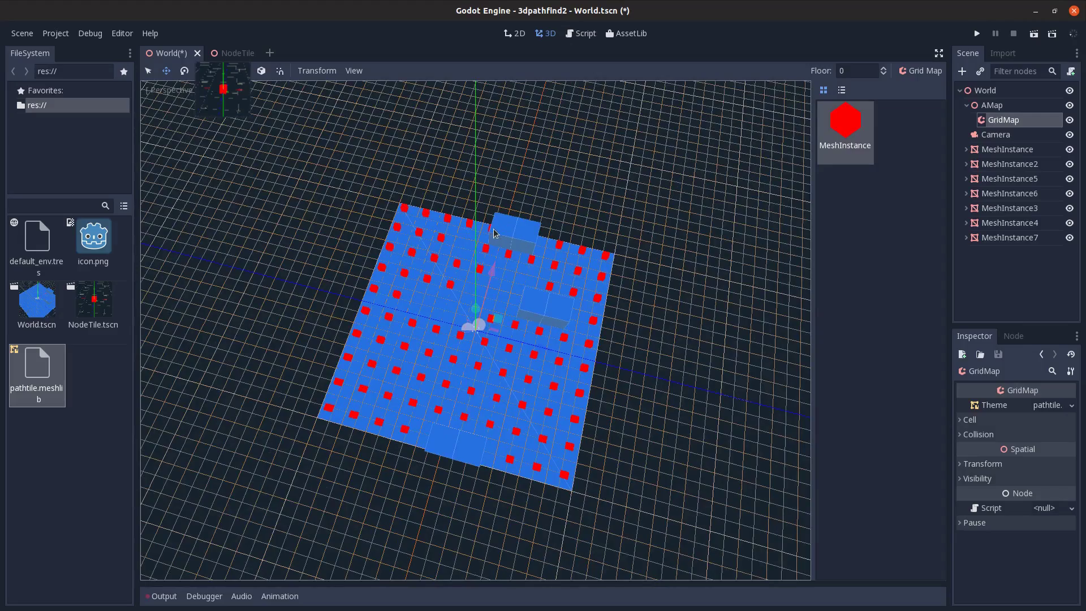
pyautogui.moveTo(488, 237); pyautogui.dragTo(440, 319, button='middle')
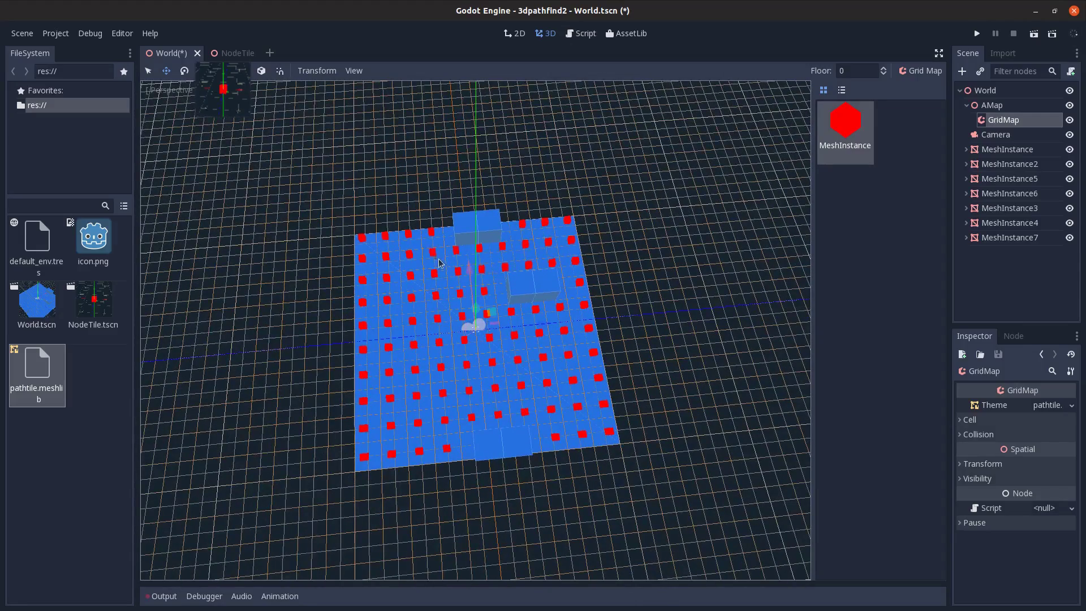
pyautogui.moveTo(475, 272); pyautogui.dragTo(874, 185, button='middle')
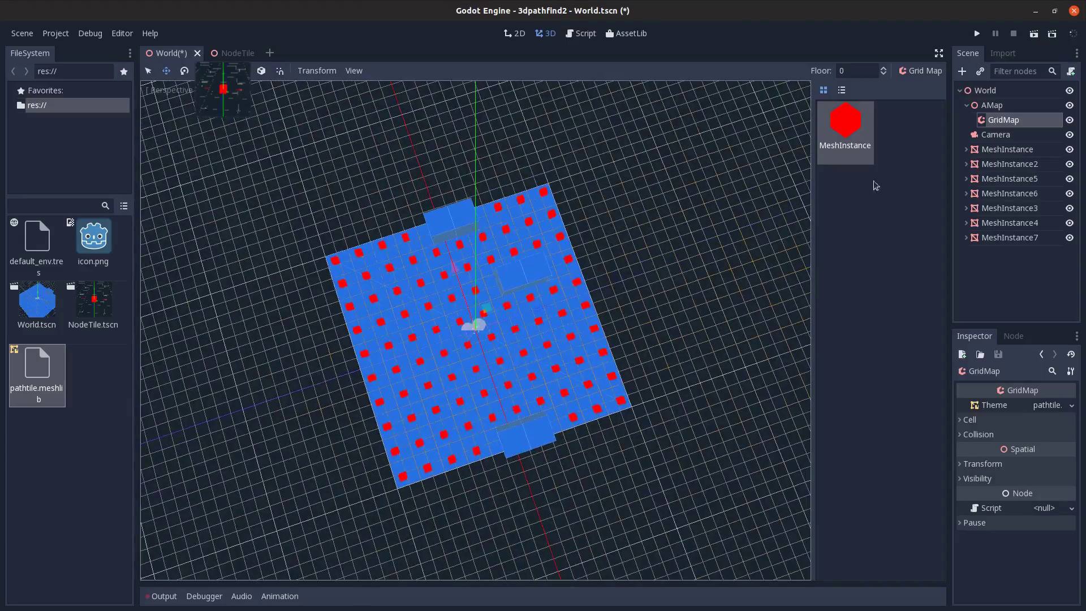
# Raise the GridMap painting floor to level 1 and place one red tile there
pyautogui.click(864, 72)
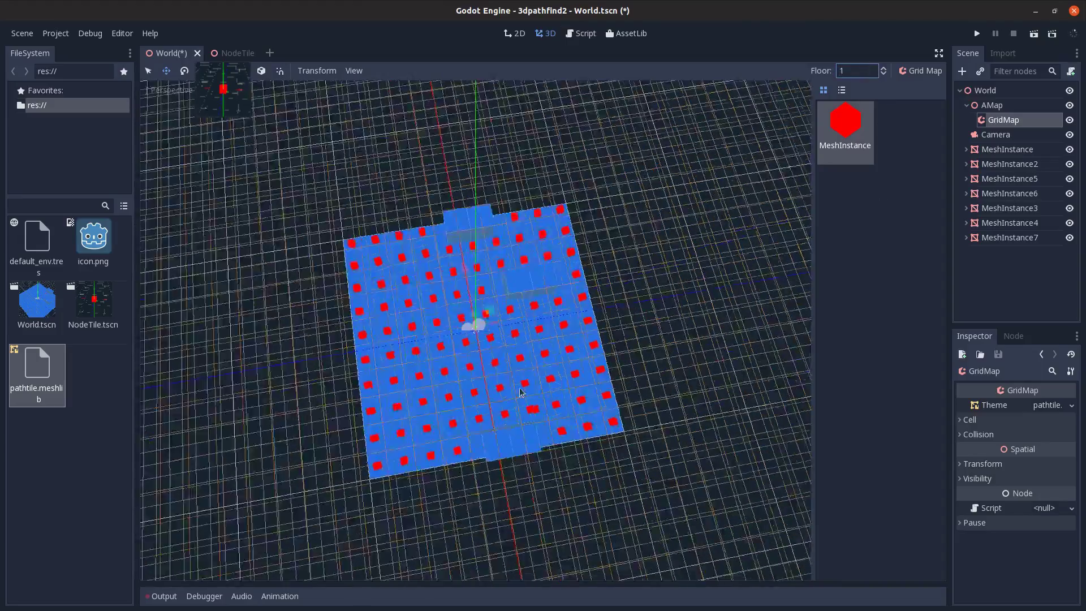
pyautogui.moveTo(613, 356)
pyautogui.mouseDown(button='middle')
pyautogui.moveTo(543, 340)
pyautogui.moveTo(598, 322)
pyautogui.mouseUp(button='middle')
pyautogui.click(592, 306)
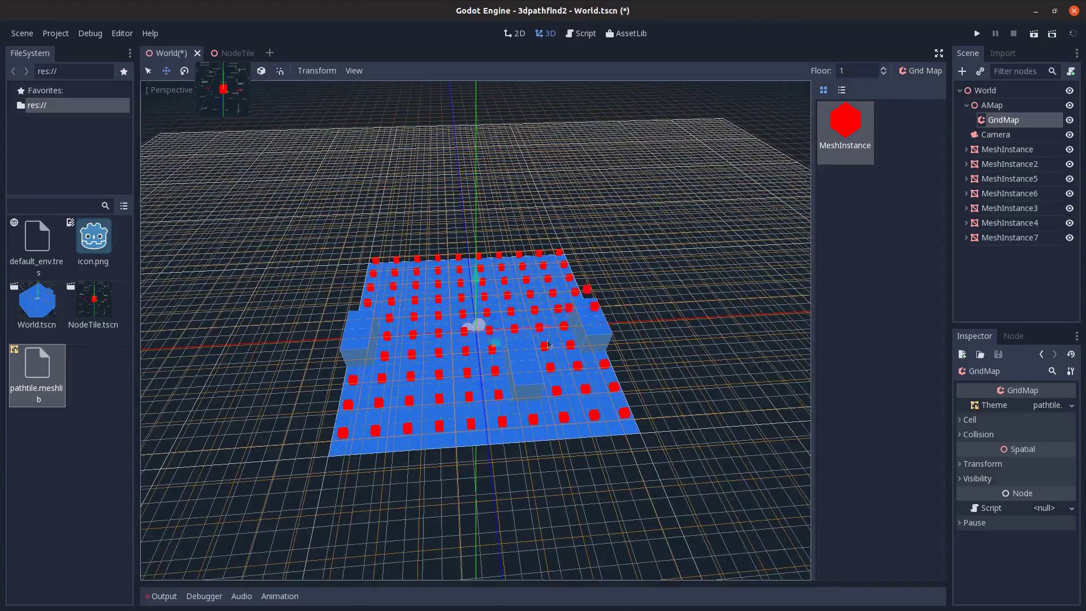
pyautogui.moveTo(461, 361)
pyautogui.mouseDown(button='middle')
pyautogui.moveTo(563, 386)
pyautogui.moveTo(383, 479)
pyautogui.moveTo(1009, 120)
pyautogui.mouseUp(button='middle')
# Select MeshInstance2 through MeshInstance7 and shift the walls one grid unit
pyautogui.click(1009, 237)
pyautogui.keyDown('shift'); pyautogui.click(1009, 164); pyautogui.keyUp('shift')
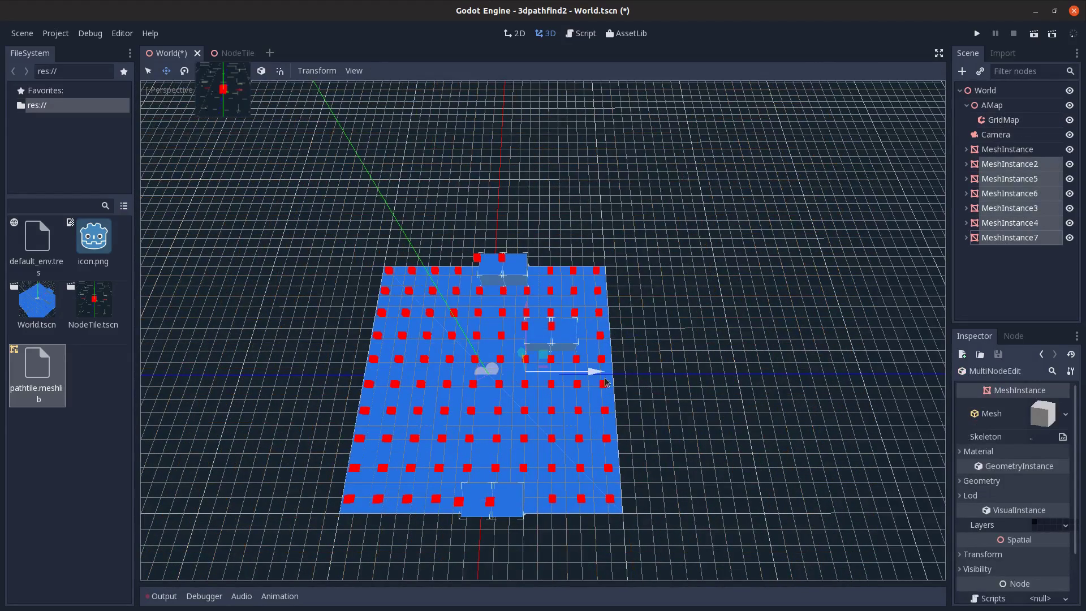
pyautogui.moveTo(600, 379); pyautogui.dragTo(586, 379)
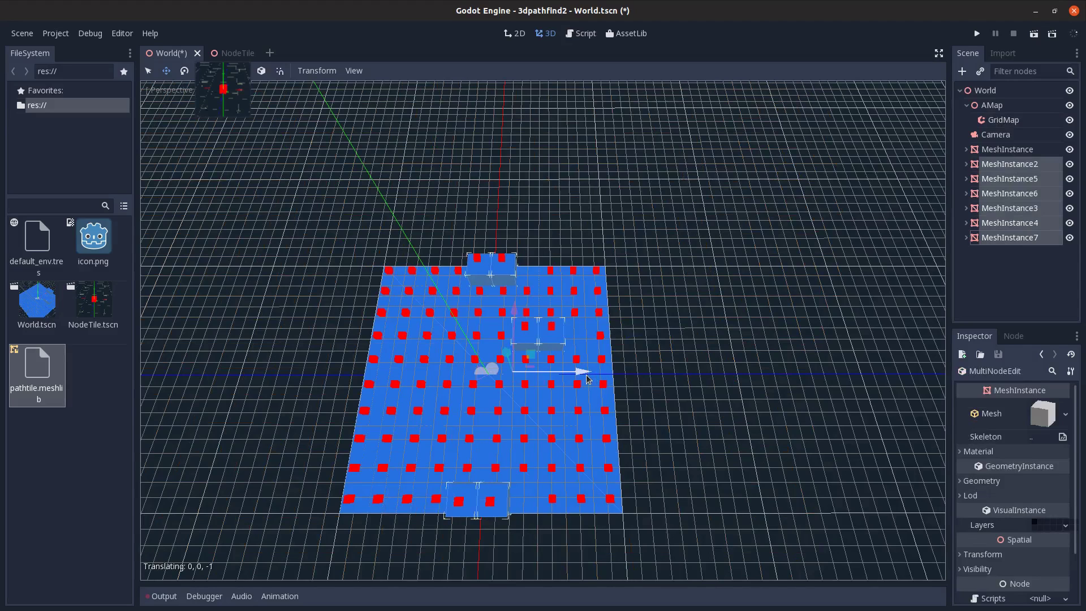
# Return the GridMap editing floor to 0 and save the World scene
pyautogui.click(1003, 120)
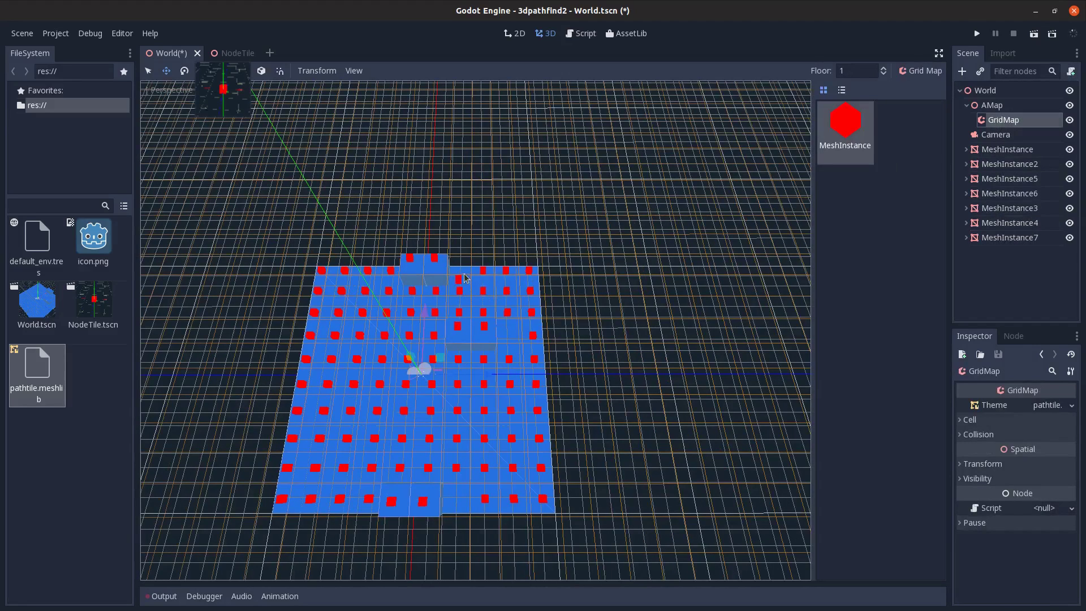
pyautogui.press('q')
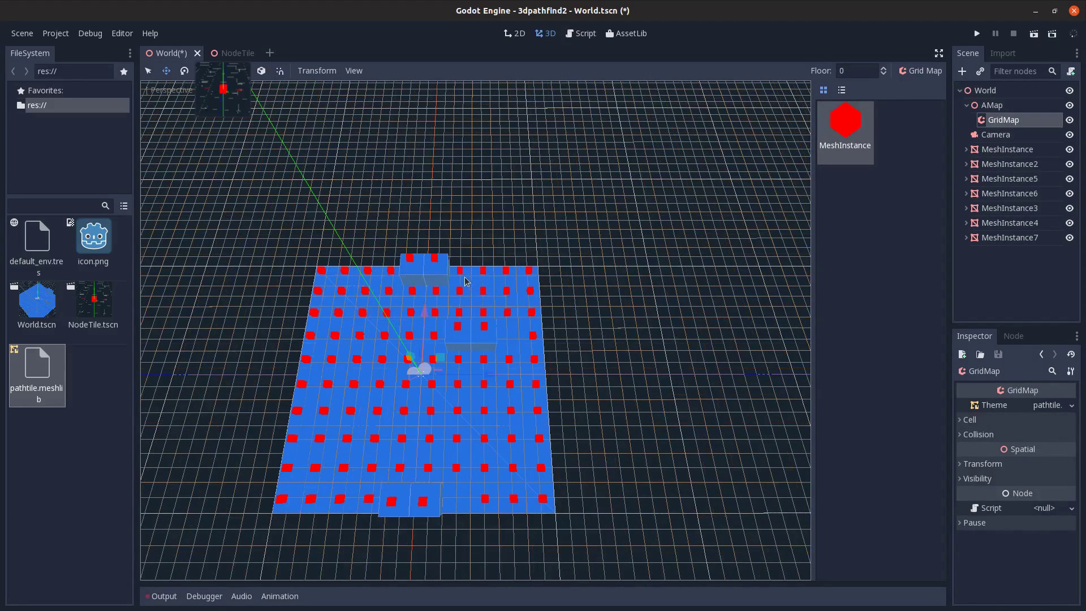
pyautogui.moveTo(523, 527)
pyautogui.mouseDown(button='middle')
pyautogui.moveTo(404, 404)
pyautogui.moveTo(402, 373)
pyautogui.moveTo(556, 396)
pyautogui.moveTo(573, 420)
pyautogui.mouseUp(button='middle')
pyautogui.hotkey('ctrl', 's')
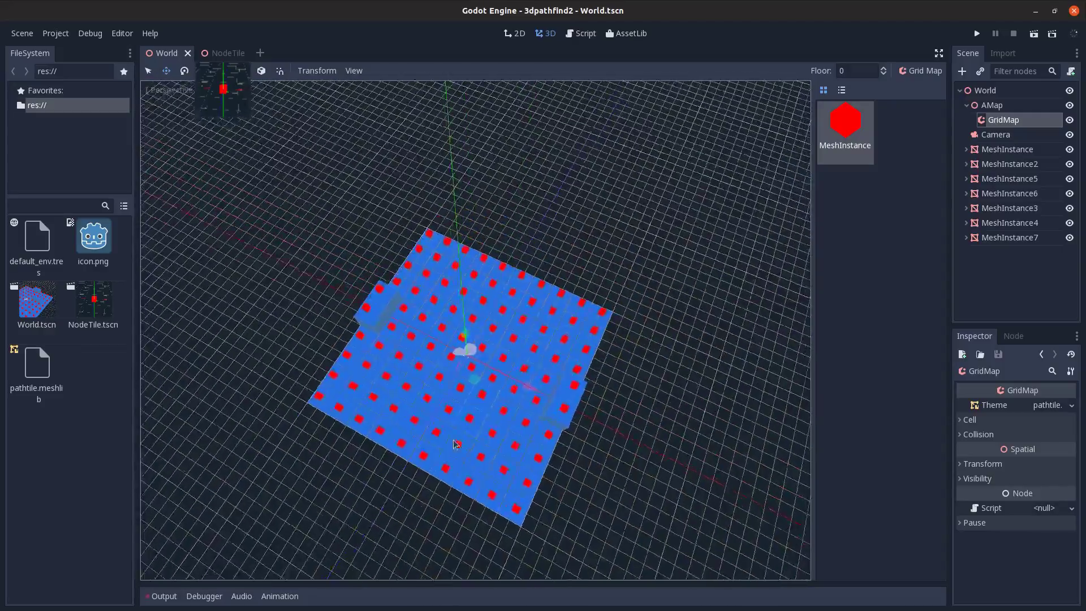
pyautogui.moveTo(463, 438); pyautogui.dragTo(510, 407, button='middle')
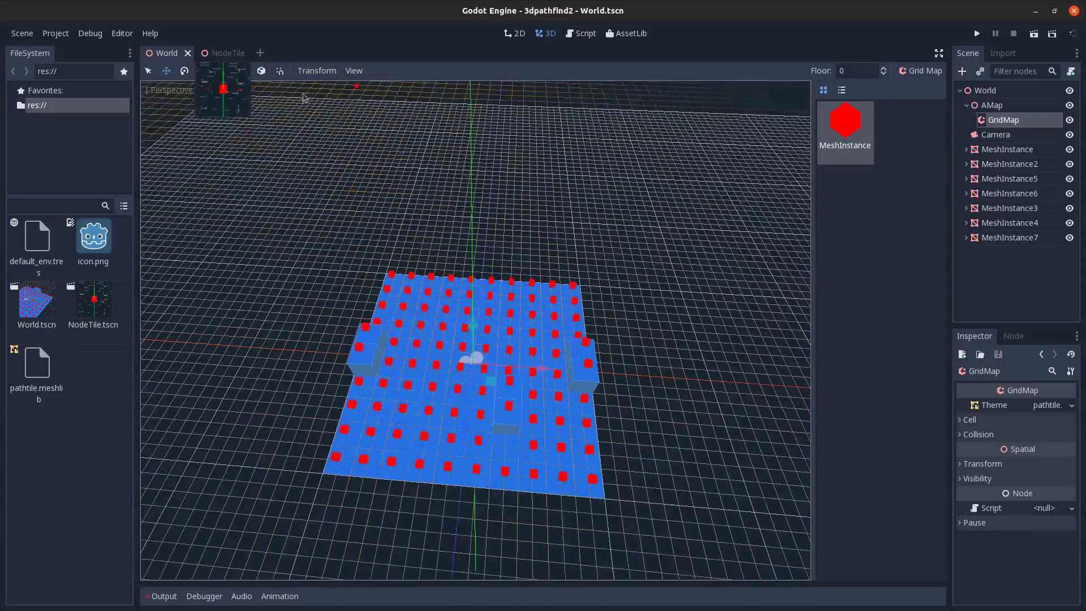
# Attach a new AMap.gd script to the AMap node
pyautogui.click(991, 105)
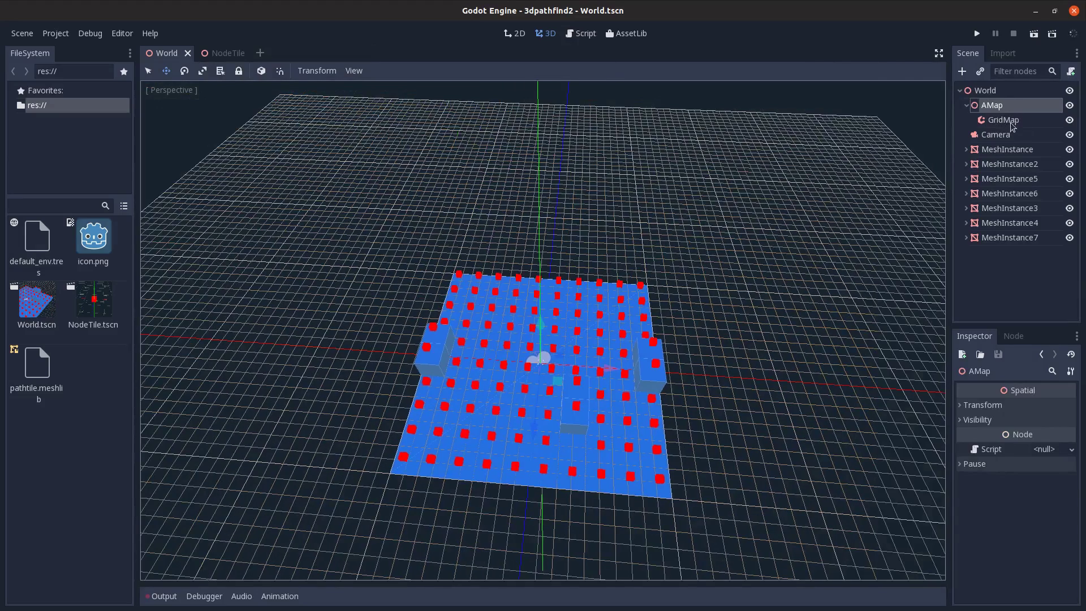
pyautogui.click(1003, 119)
pyautogui.click(993, 105)
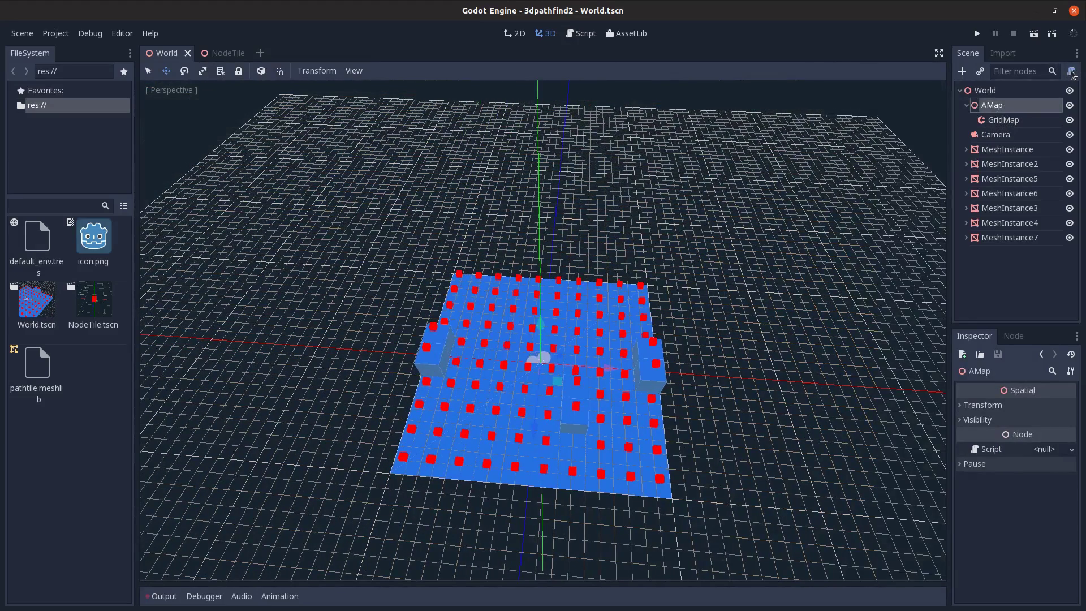
pyautogui.click(1071, 71)
pyautogui.click(641, 466)
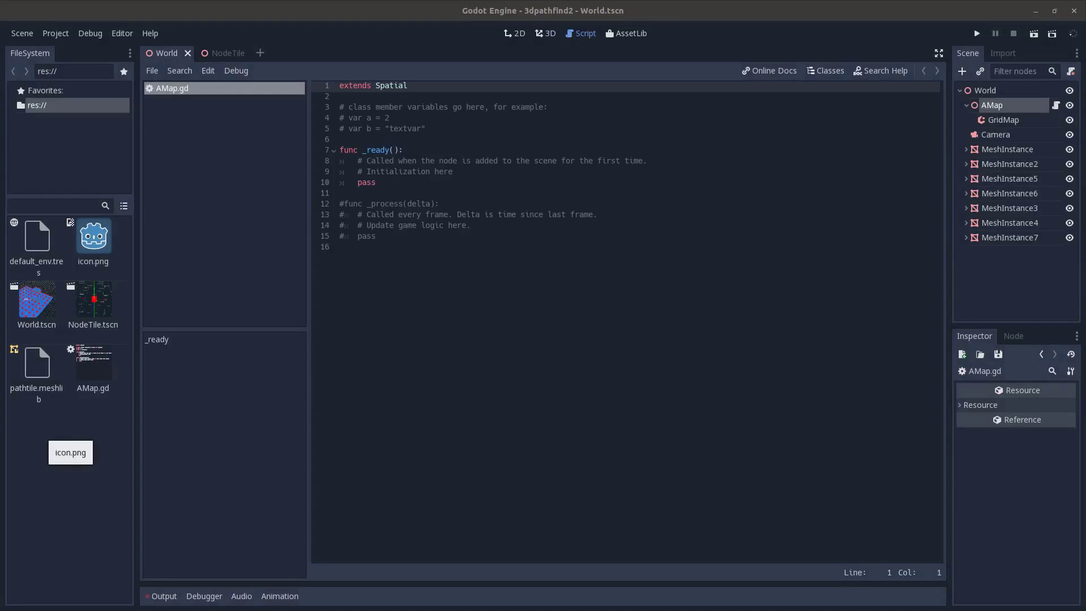
# Replace the template body with the all_points, as and onready gridmap declarations
pyautogui.moveTo(450, 272); pyautogui.dragTo(291, 112)
pyautogui.write('var all_points = {} var as = null onready var gridmap = $GridMap')
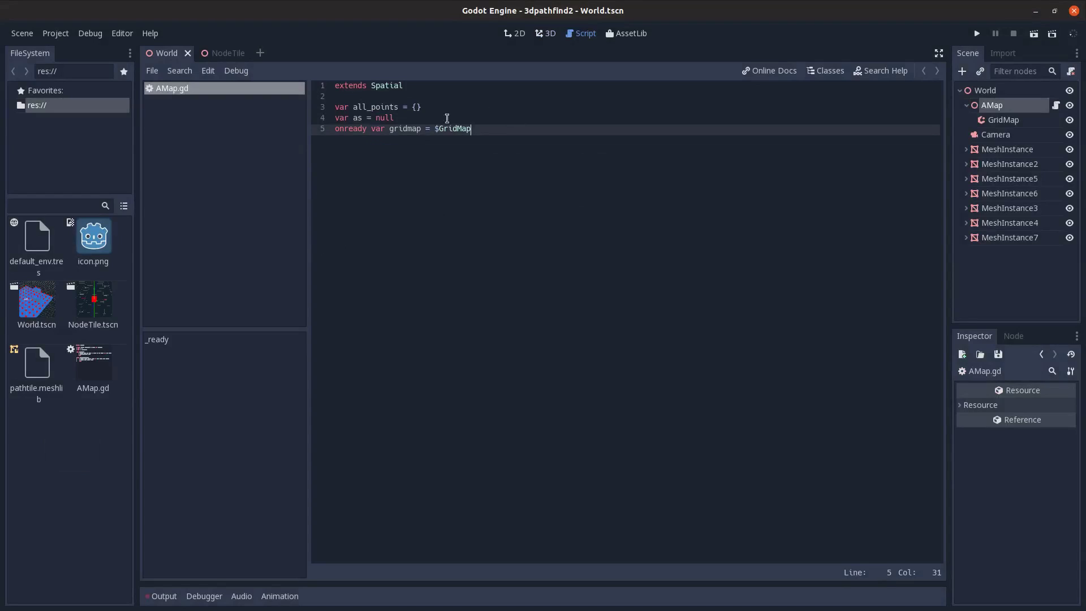
pyautogui.click(369, 108)
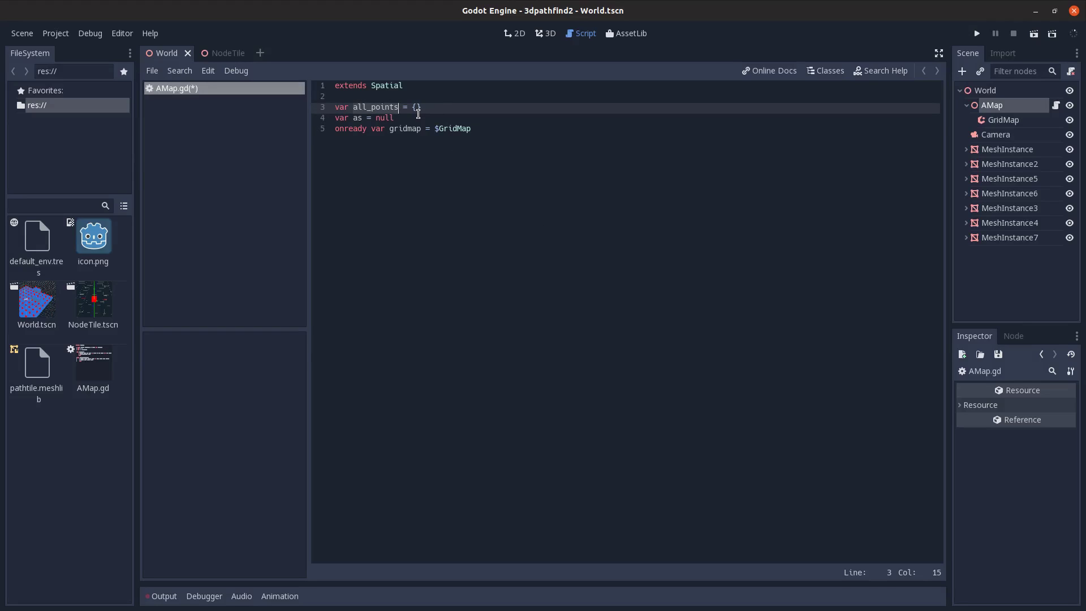
pyautogui.click(402, 122)
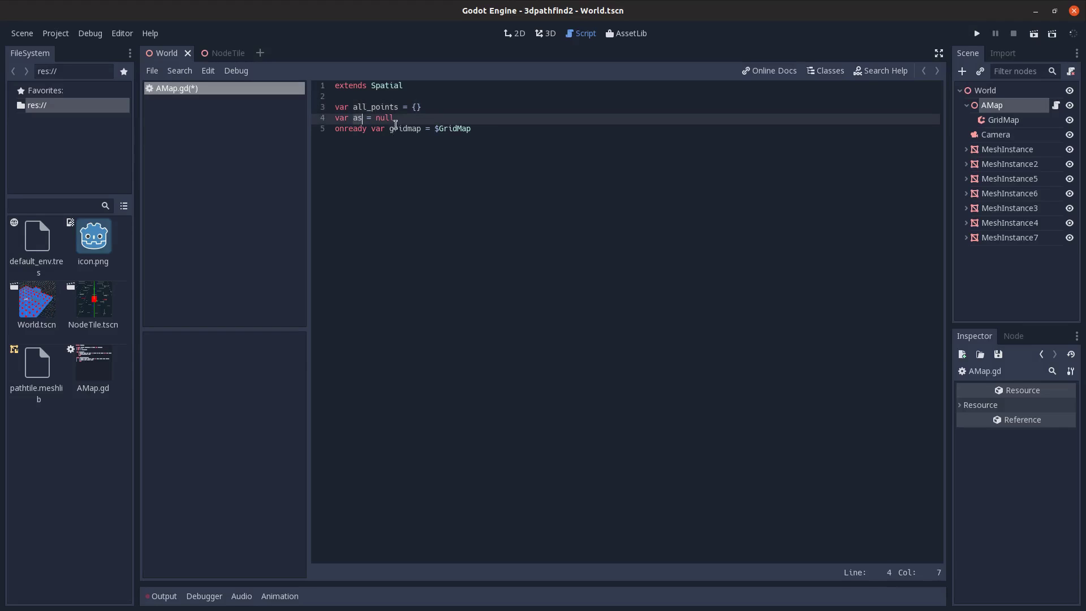
pyautogui.click(405, 129)
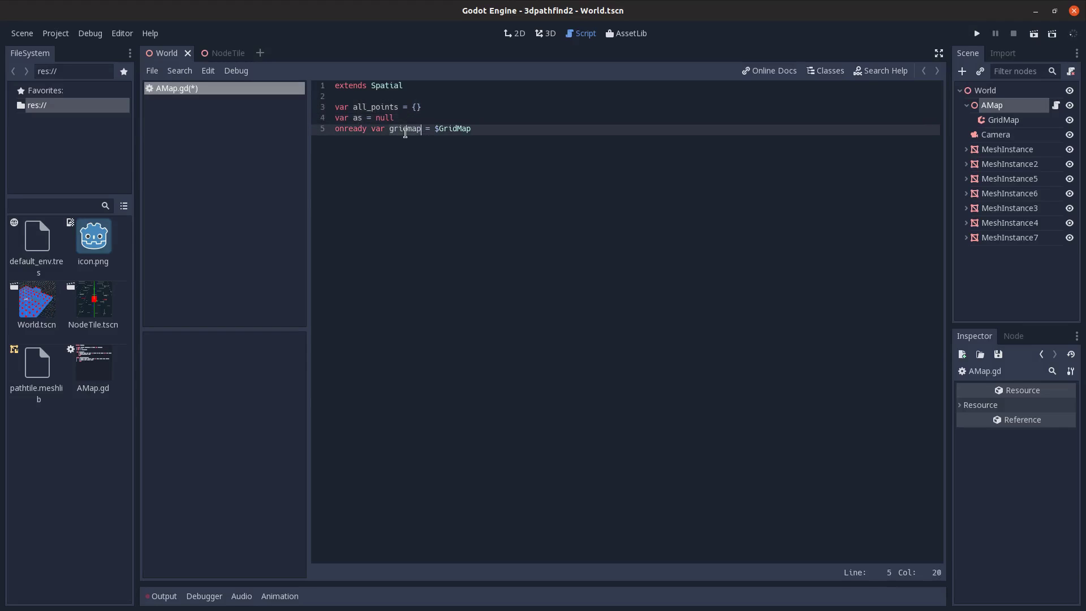
pyautogui.click(1008, 118)
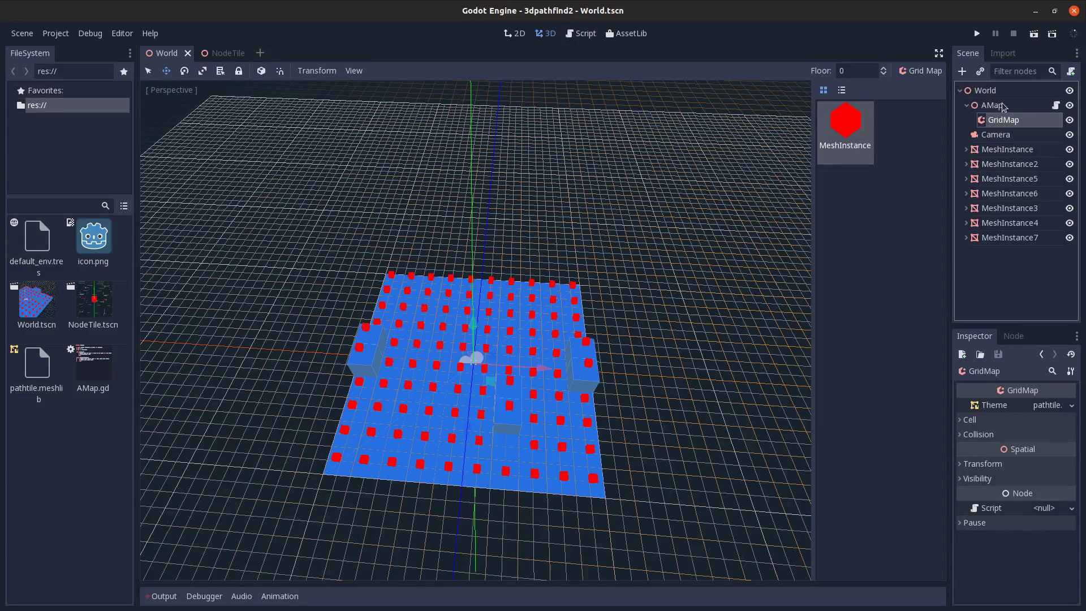
pyautogui.click(1069, 120)
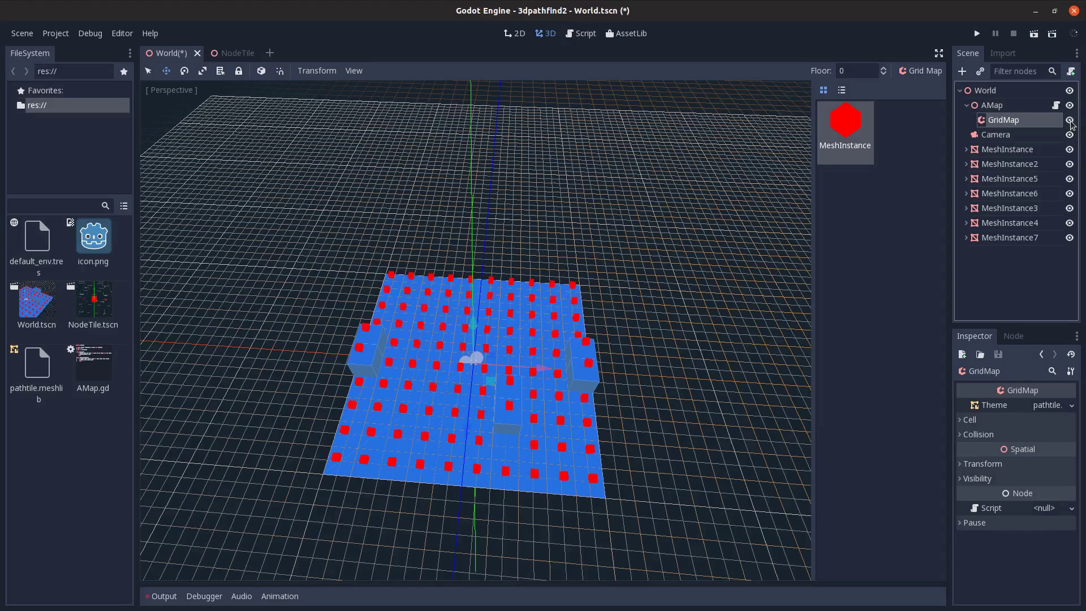
pyautogui.click(1016, 108)
# Write the _ready start: create the AStar and get the GridMap's used cells
pyautogui.click(1057, 106)
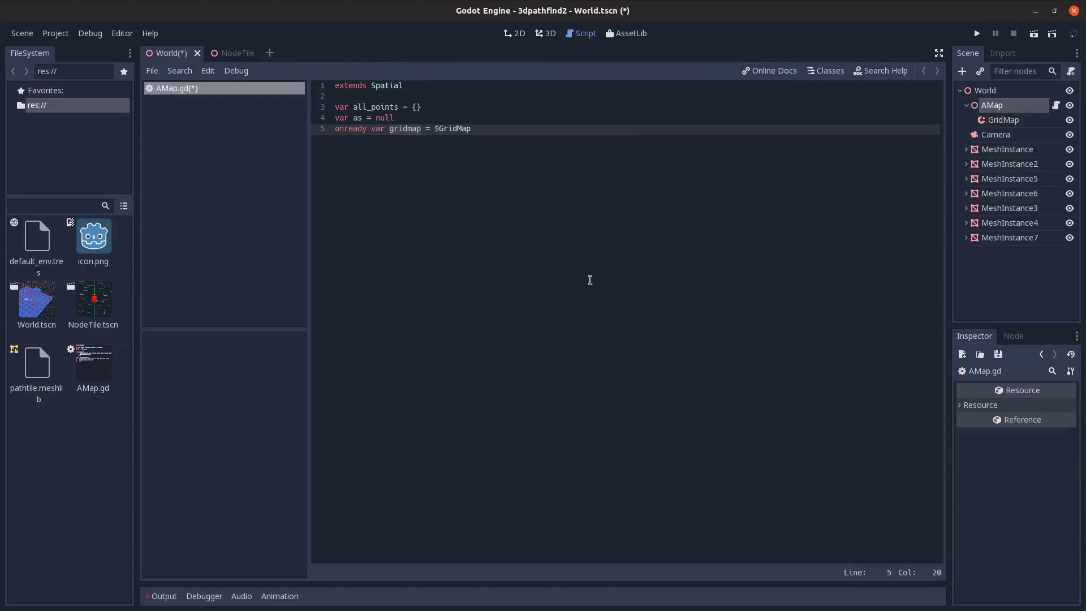
pyautogui.press('Return')
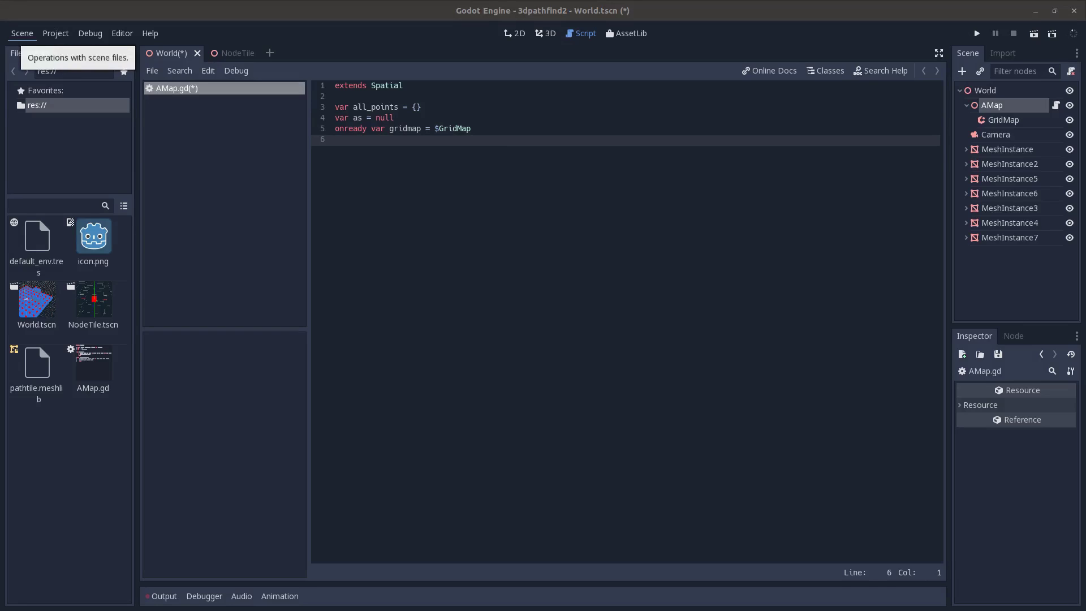
pyautogui.write('var cells = gridmap.get_used_cells()')
pyautogui.click(383, 150)
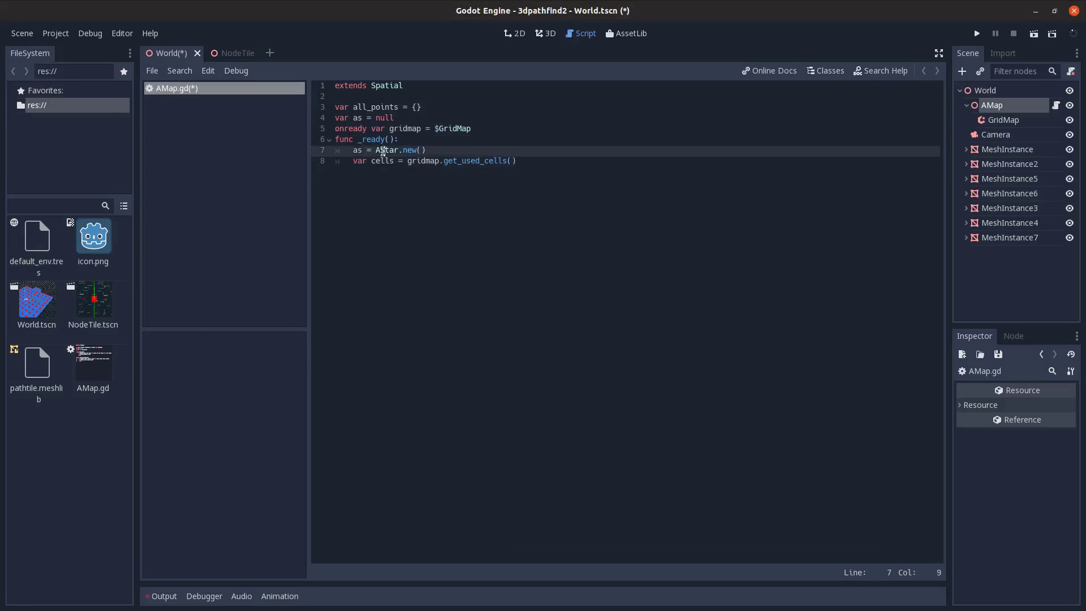
pyautogui.doubleClick(383, 150)
pyautogui.click(383, 163)
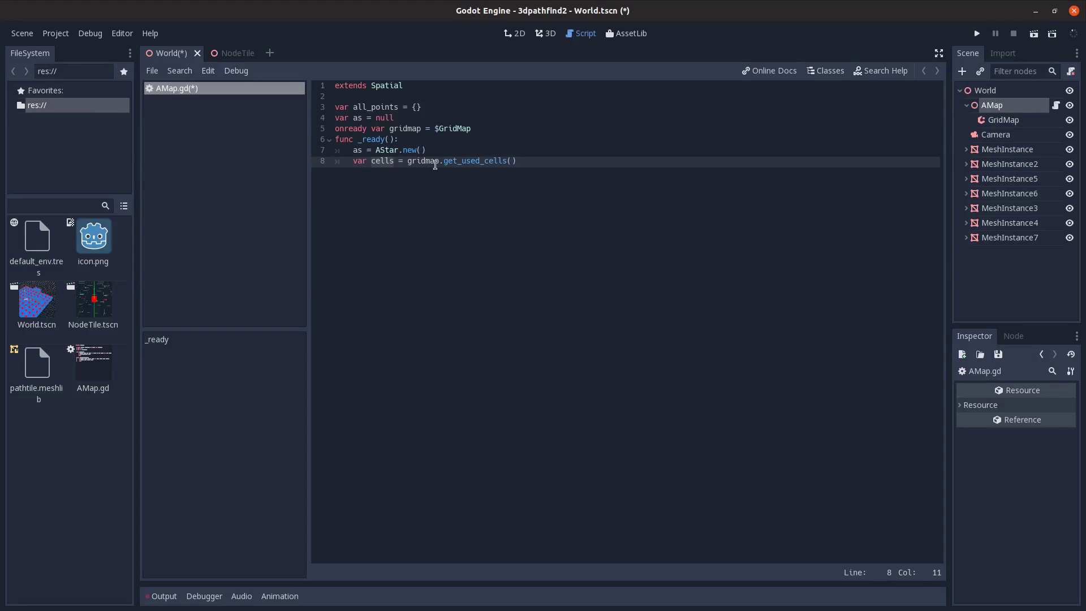
pyautogui.click(386, 150)
pyautogui.doubleClick(376, 162)
pyautogui.moveTo(516, 162); pyautogui.dragTo(408, 161)
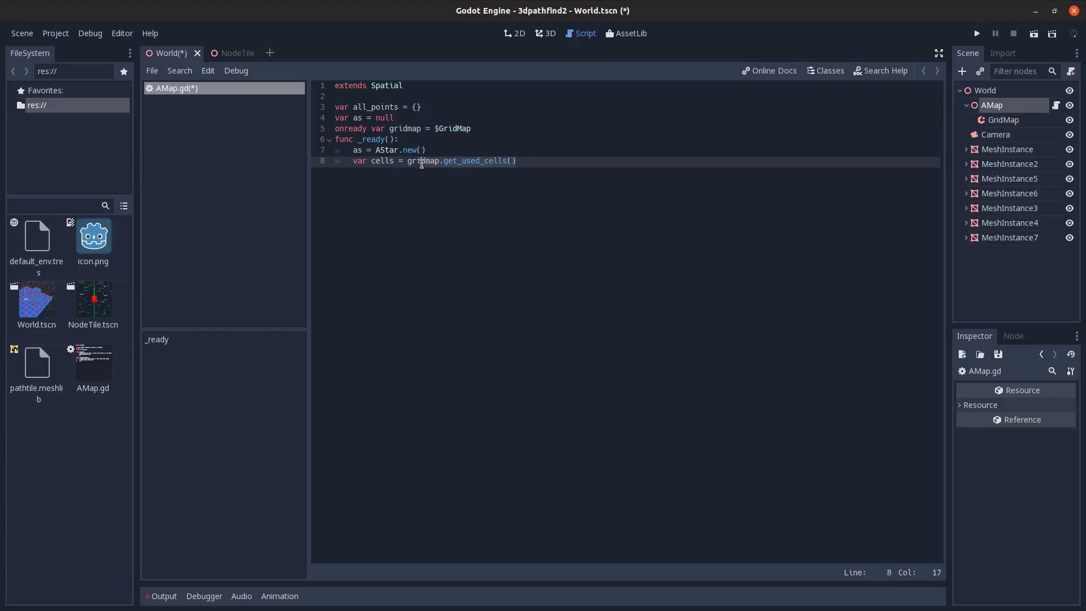
pyautogui.click(568, 175)
pyautogui.press('Return')
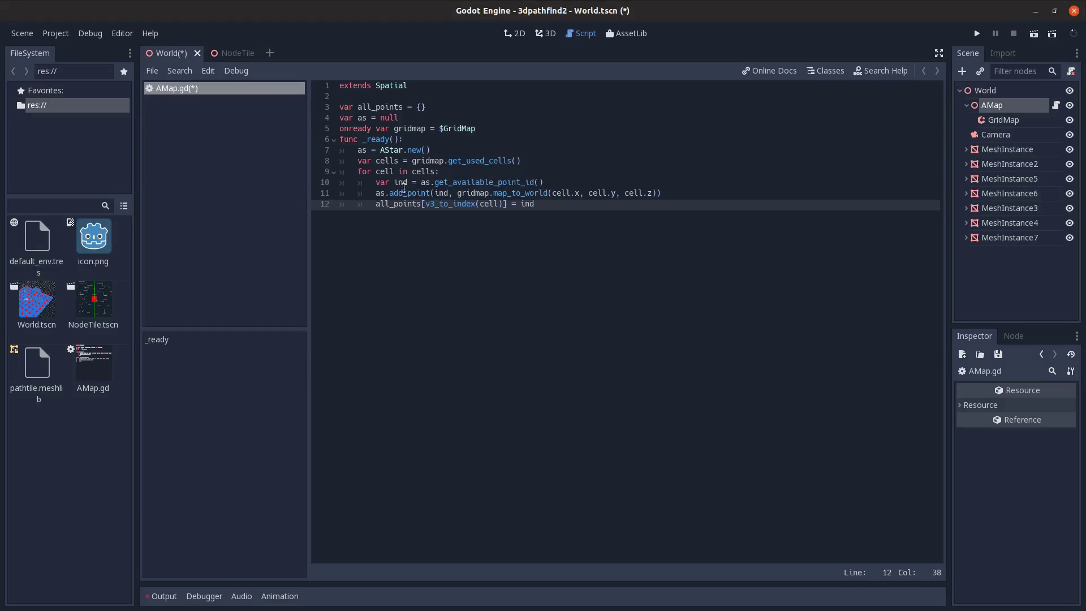
# Review the loop adding each cell as an AStar point with an available id into all_points
pyautogui.doubleClick(399, 182)
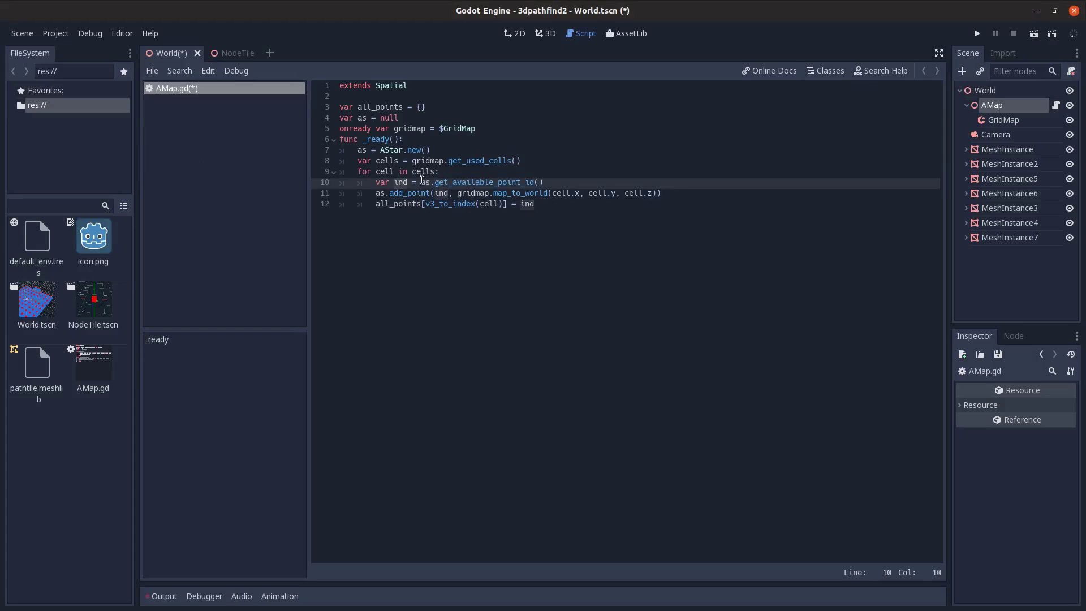
pyautogui.doubleClick(473, 184)
pyautogui.press('End')
pyautogui.click(423, 183)
pyautogui.click(428, 194)
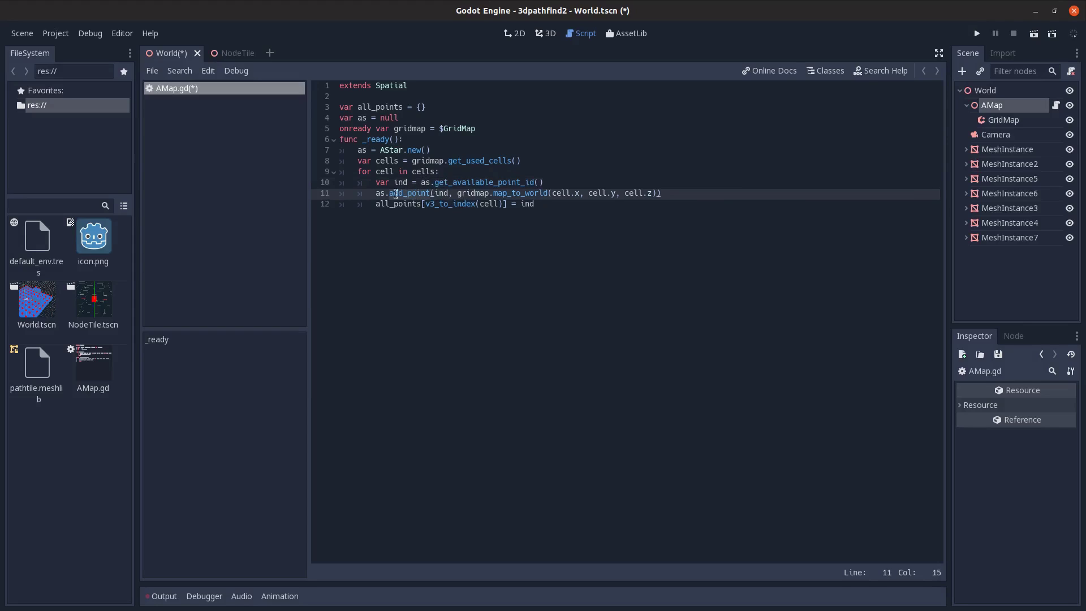
pyautogui.click(384, 193)
pyautogui.click(448, 193)
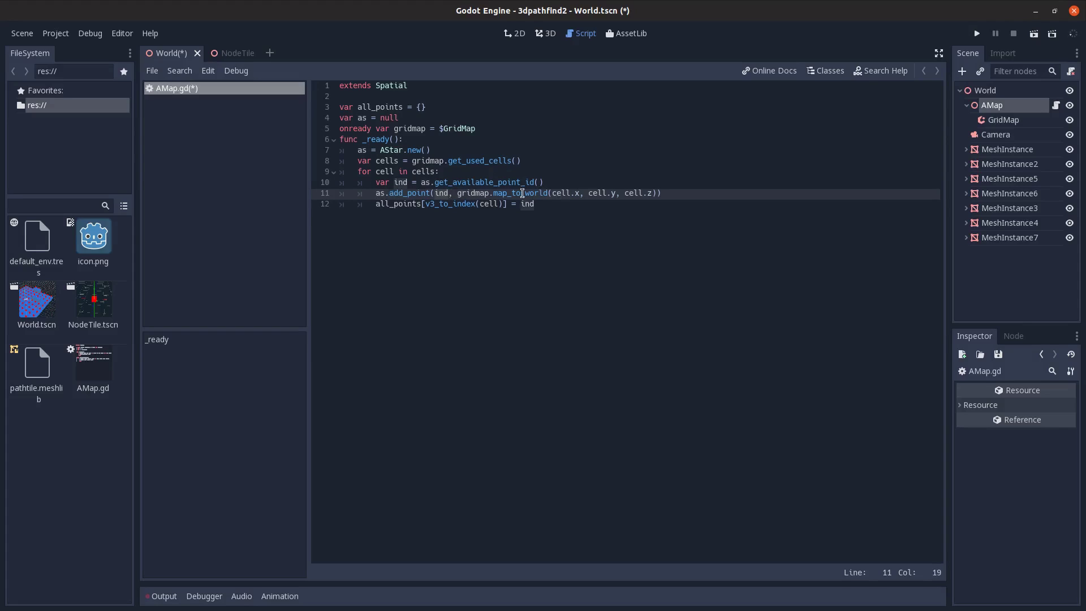
pyautogui.moveTo(552, 194); pyautogui.dragTo(657, 194)
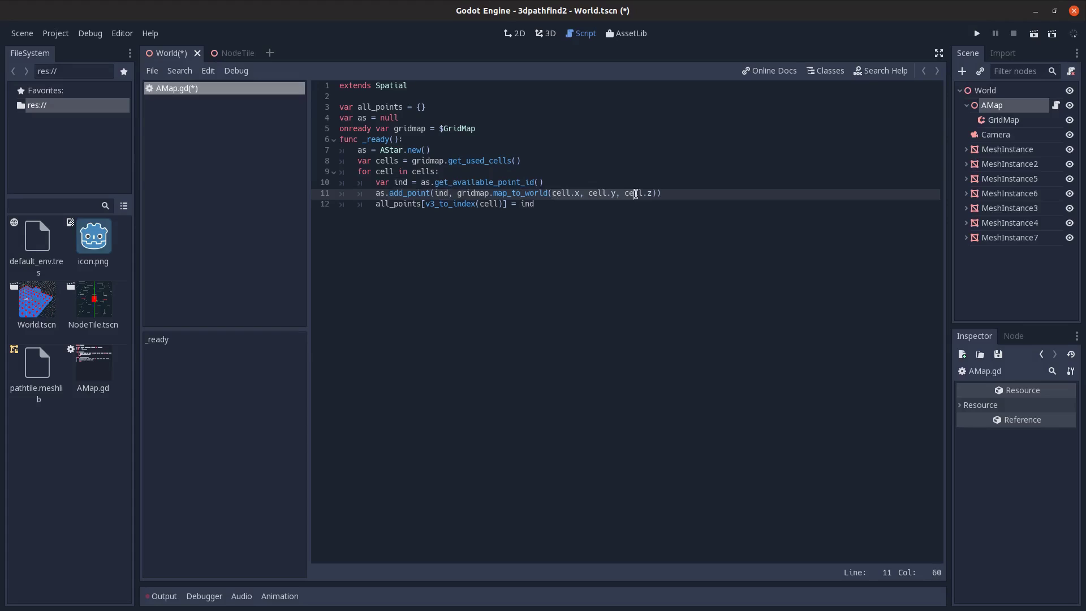
pyautogui.press('Left')
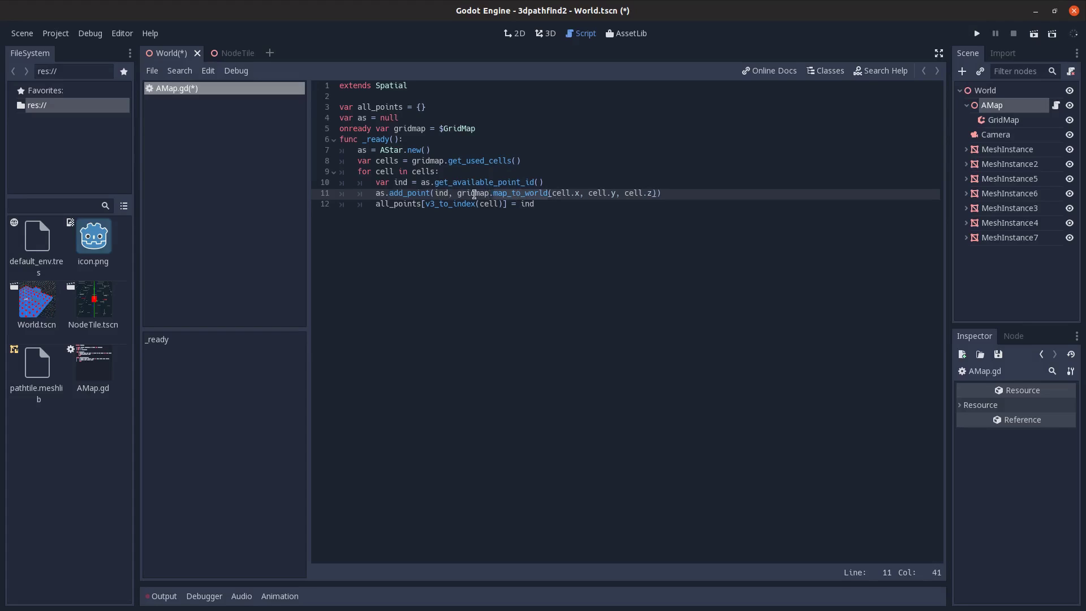
pyautogui.click(474, 194)
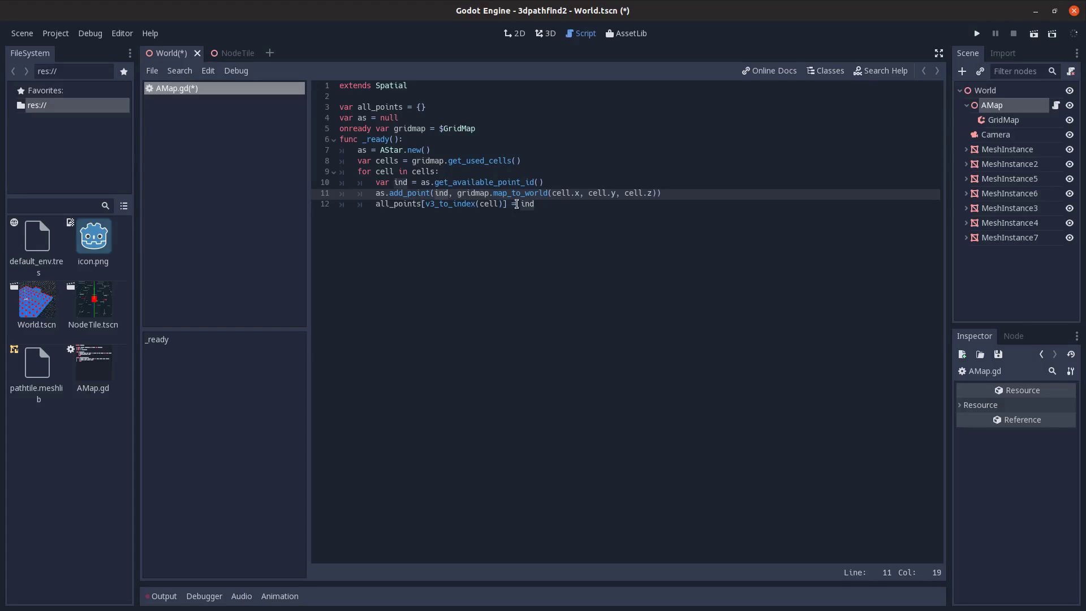
pyautogui.moveTo(459, 194); pyautogui.dragTo(654, 194)
pyautogui.click(428, 206)
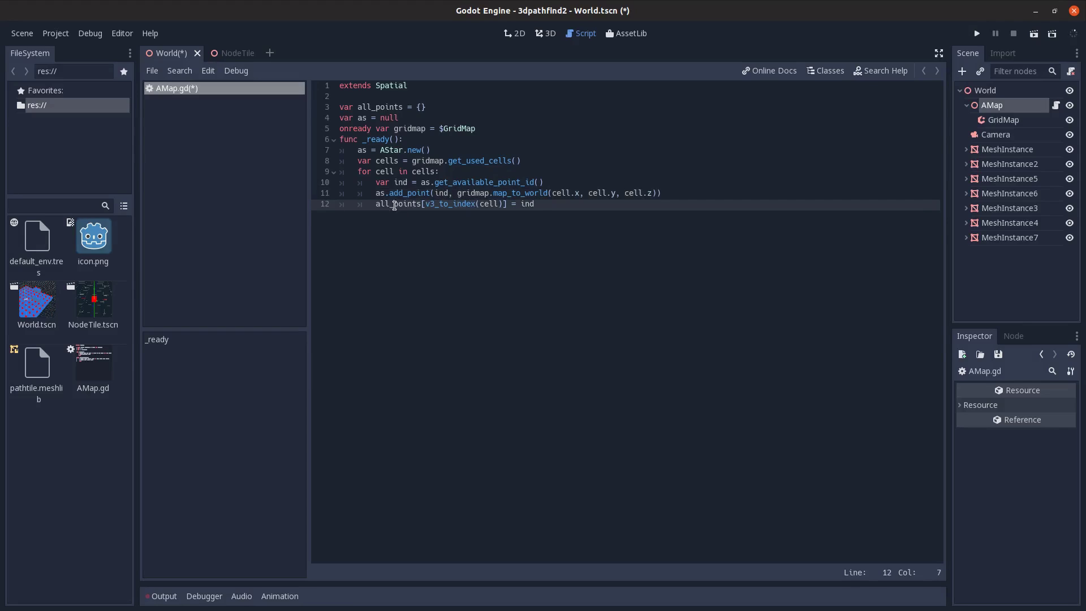
pyautogui.click(540, 206)
pyautogui.press('Return')
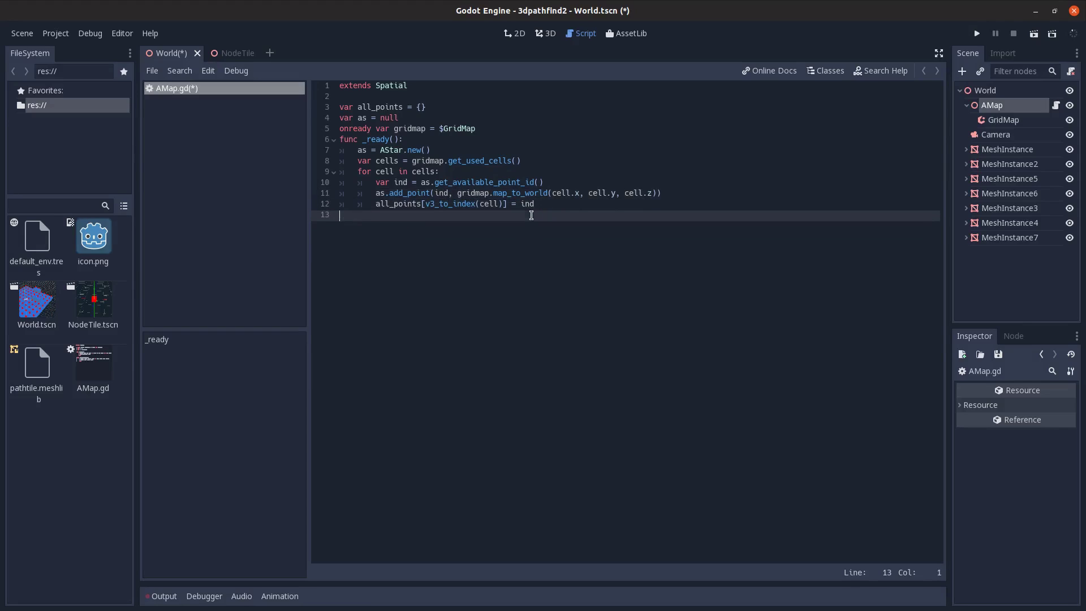
pyautogui.press('Return')
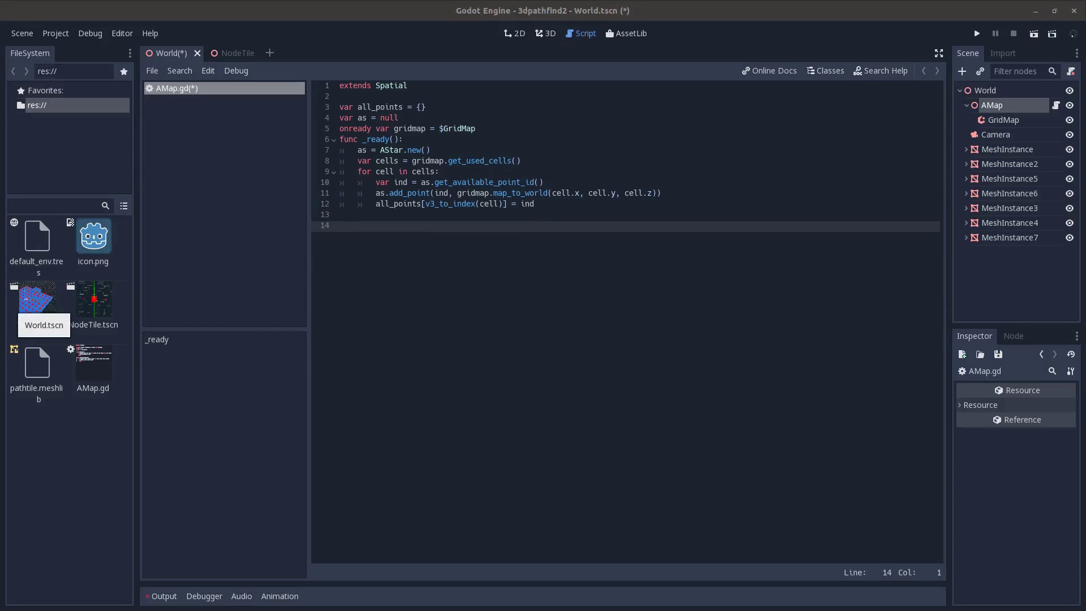
# Add the v3_to_index helper returning the rounded x,y,z as a string key
pyautogui.write('func v3_to_index(v3): \treturn str(int(round(v3.x))) + "," + str(int(round(v3.y))) + "," + str(int(round(v3.z)))')
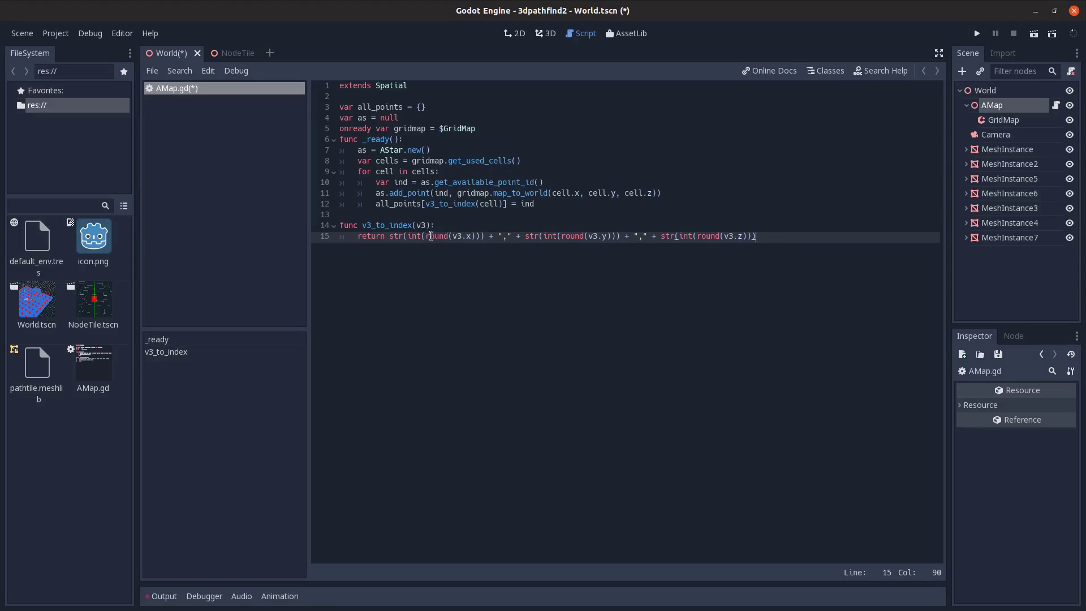
pyautogui.moveTo(427, 236); pyautogui.dragTo(479, 238)
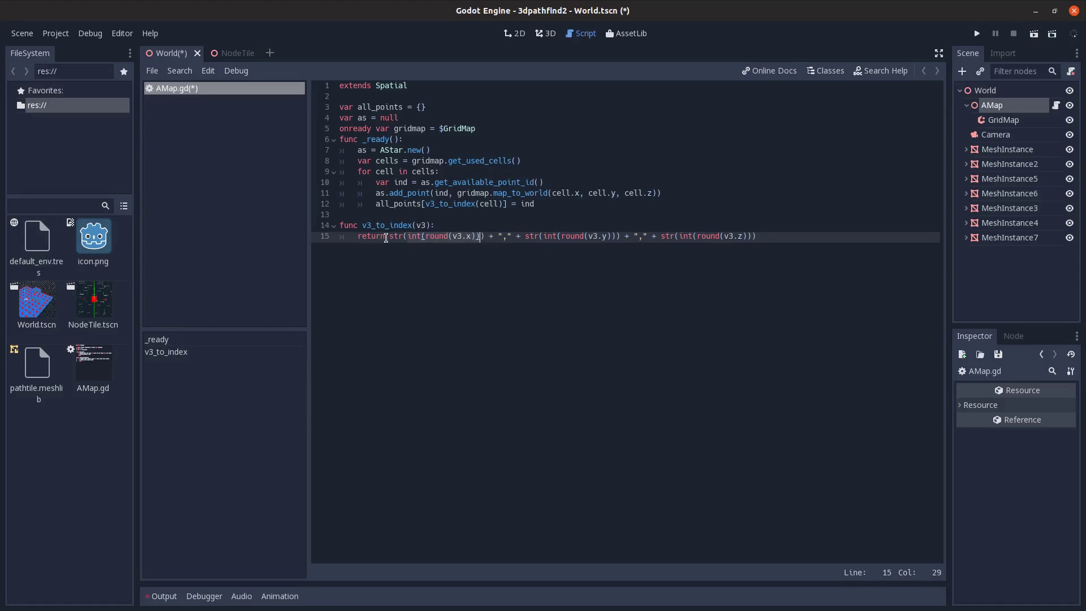
pyautogui.moveTo(424, 237); pyautogui.dragTo(482, 237)
pyautogui.click(644, 238)
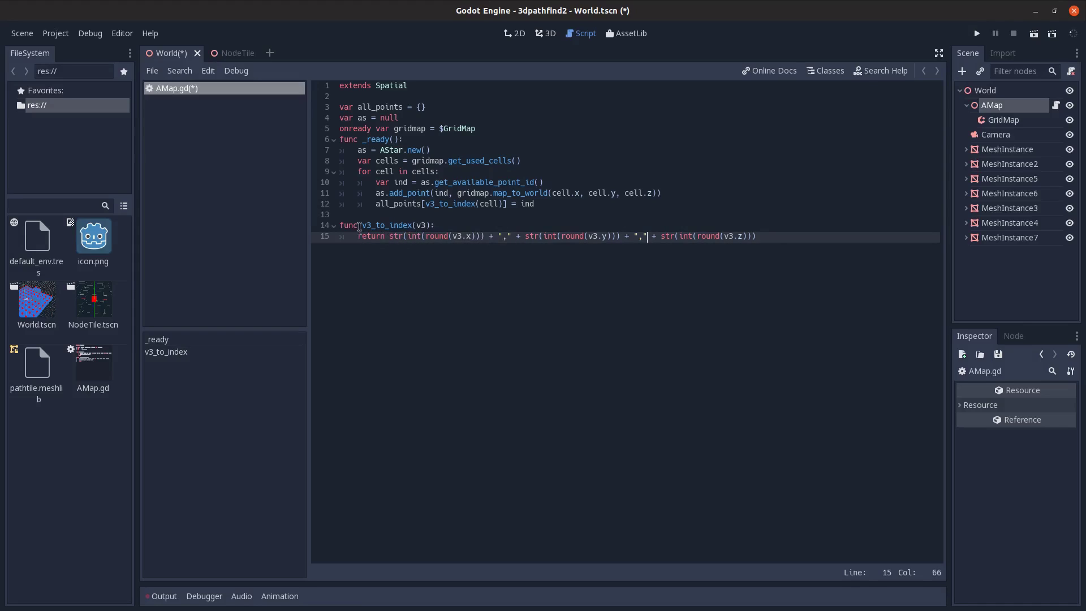
pyautogui.doubleClick(379, 226)
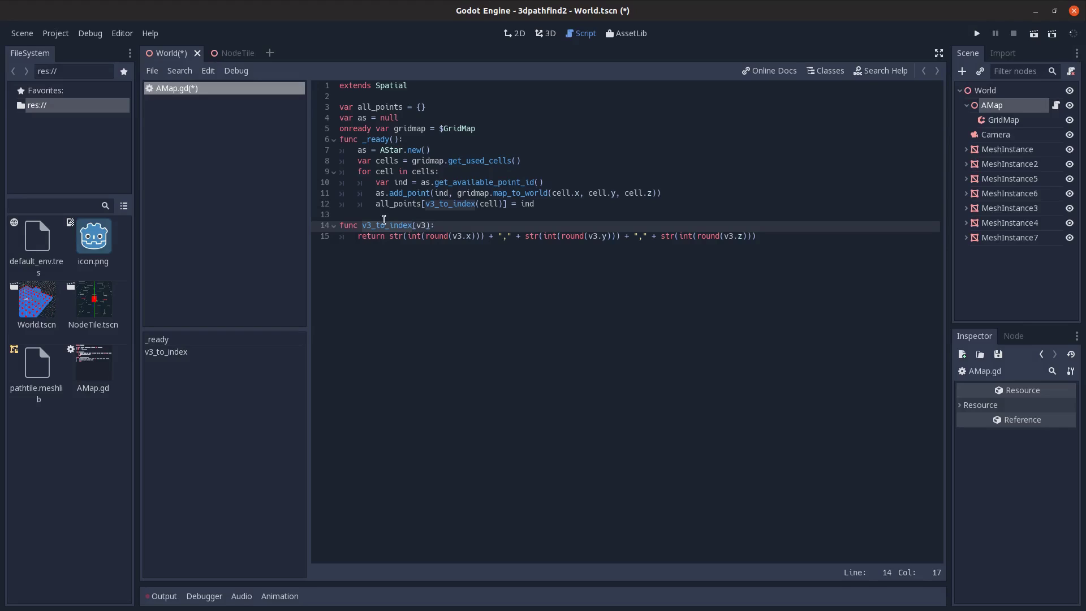
pyautogui.doubleClick(459, 204)
pyautogui.click(488, 204)
pyautogui.click(398, 203)
pyautogui.moveTo(424, 204); pyautogui.dragTo(508, 204)
pyautogui.press('End')
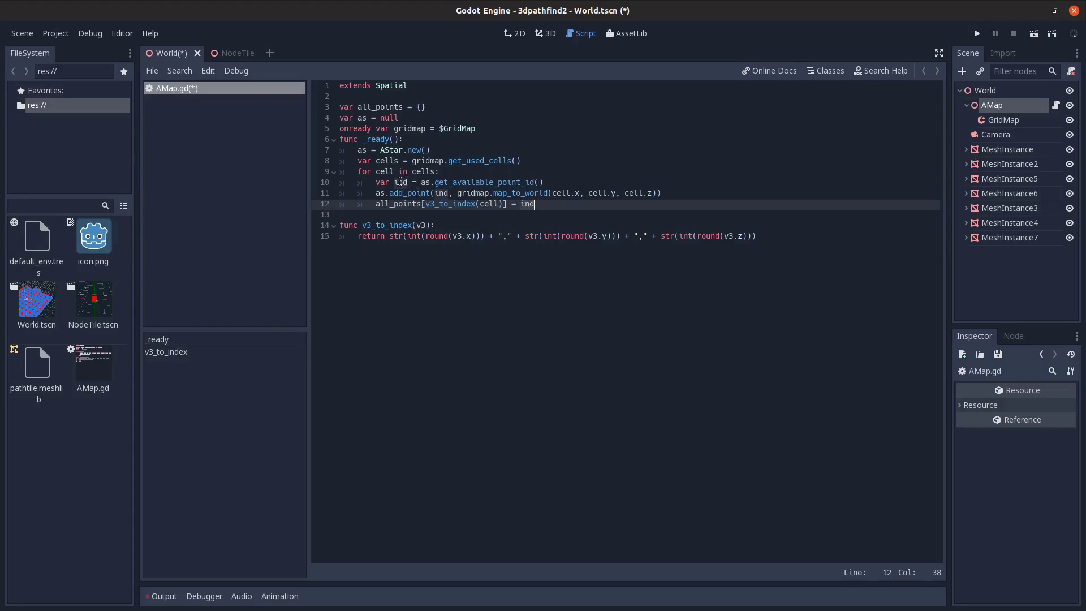
# Check all_points is keyed by v3_to_index(cell) and start a line after the loop
pyautogui.click(399, 182)
pyautogui.click(557, 204)
pyautogui.click(366, 108)
pyautogui.doubleClick(385, 107)
pyautogui.click(541, 205)
pyautogui.press('Return')
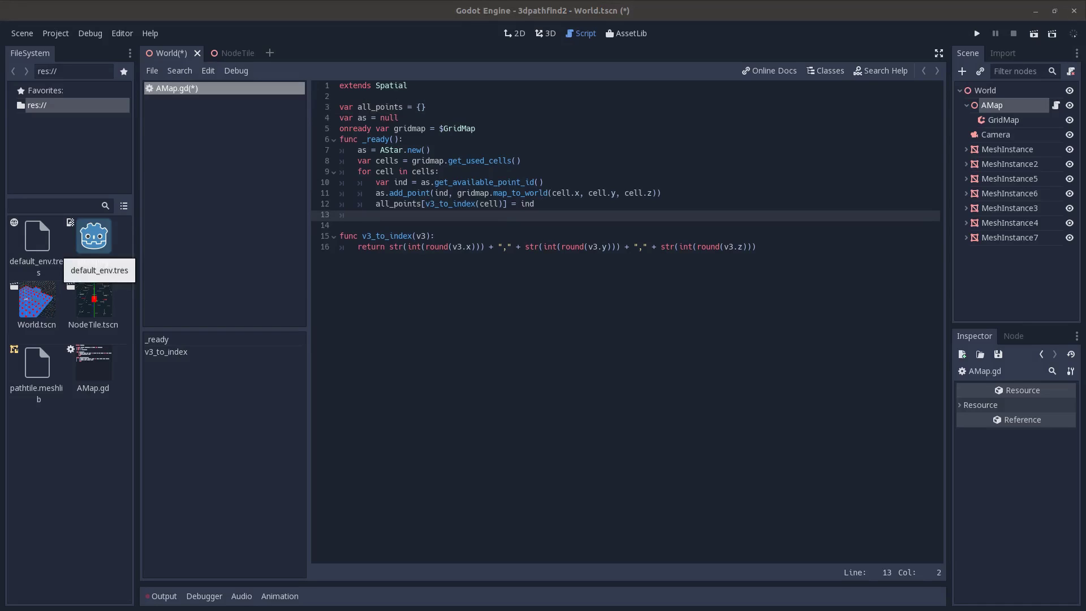
# Add nested x,y,z loops over each cell with the Vector3 offset and skip-zero check
pyautogui.write('for cell in cells: \t\tfor x in [-1, 0, 1]: \t\t\tfor y in [-1, 0, 1]: \t\t\t\tfor z in [-1, 0, 1]:')
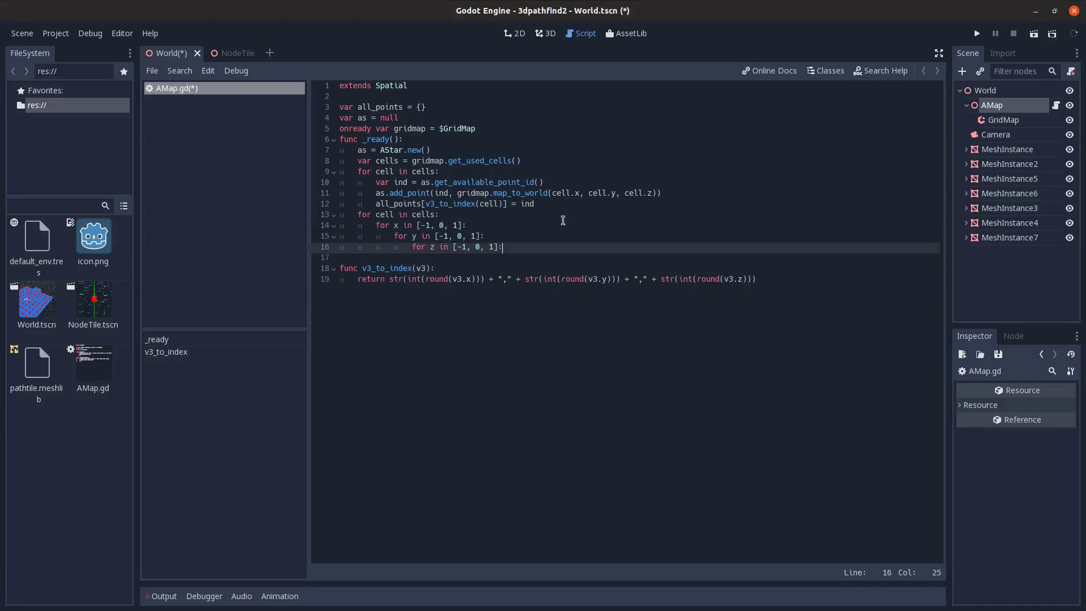
pyautogui.click(384, 213)
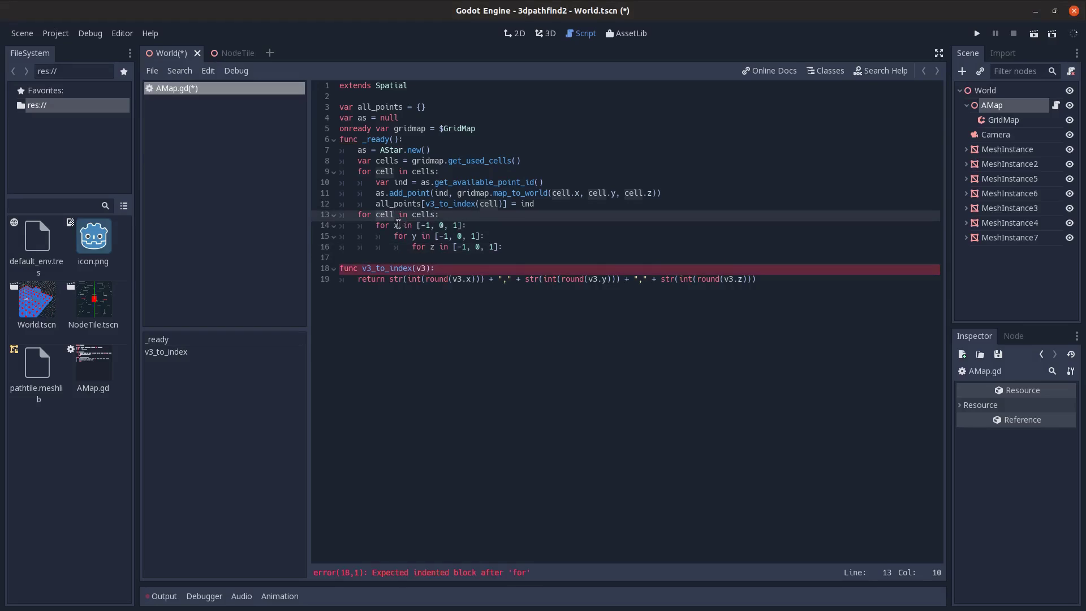
pyautogui.click(377, 225)
pyautogui.click(502, 247)
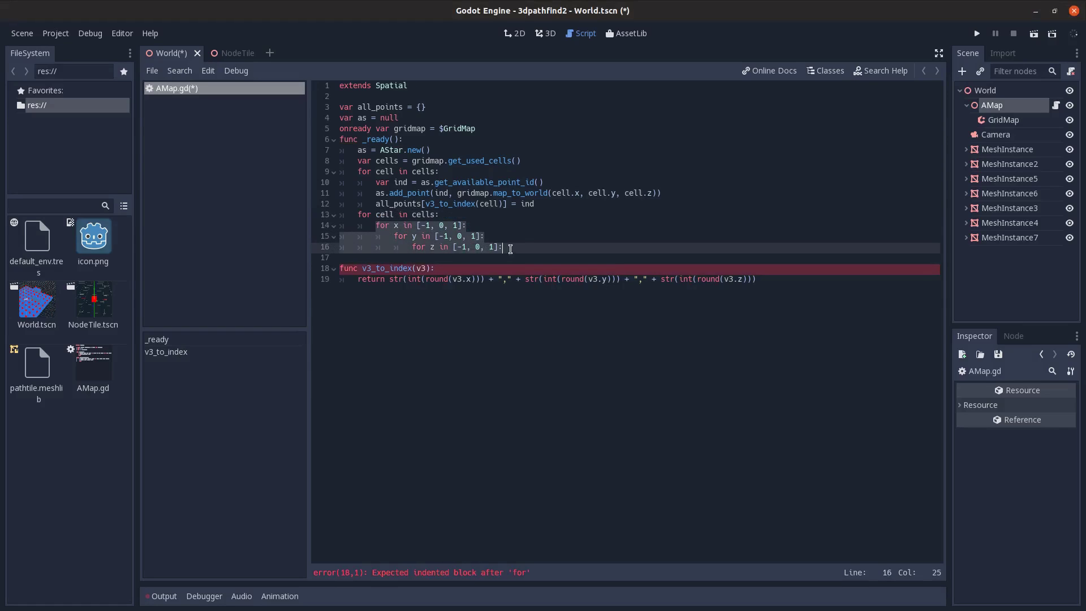
pyautogui.press('Return')
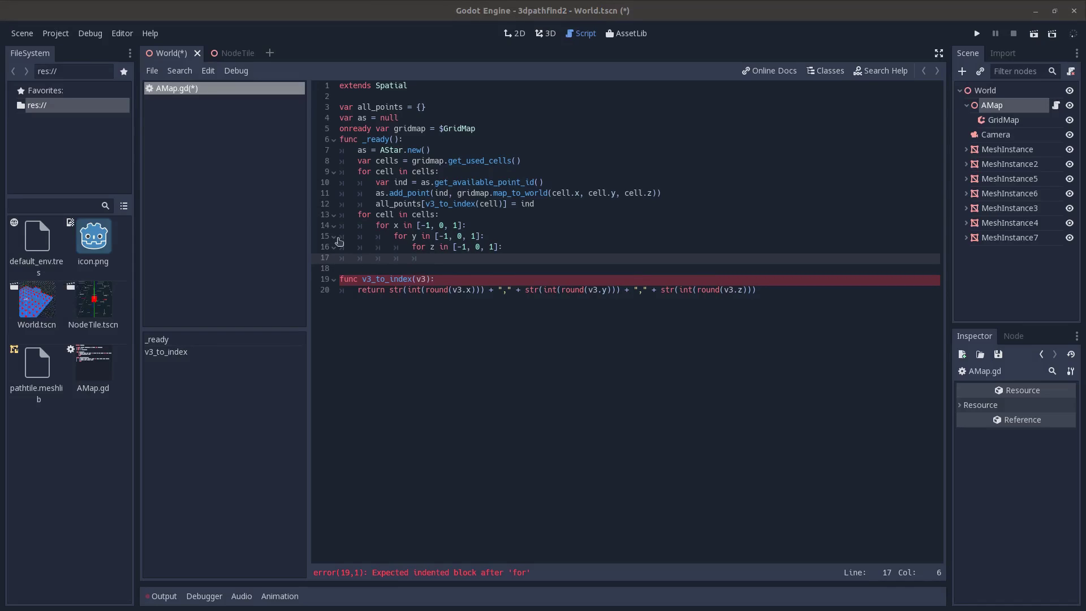
pyautogui.write('var v3 = Vector3(x, y, z) \t\t\t\t\tif v3 == Vector3(0, 0, 0): \t\t\t\t\t\tcontinue')
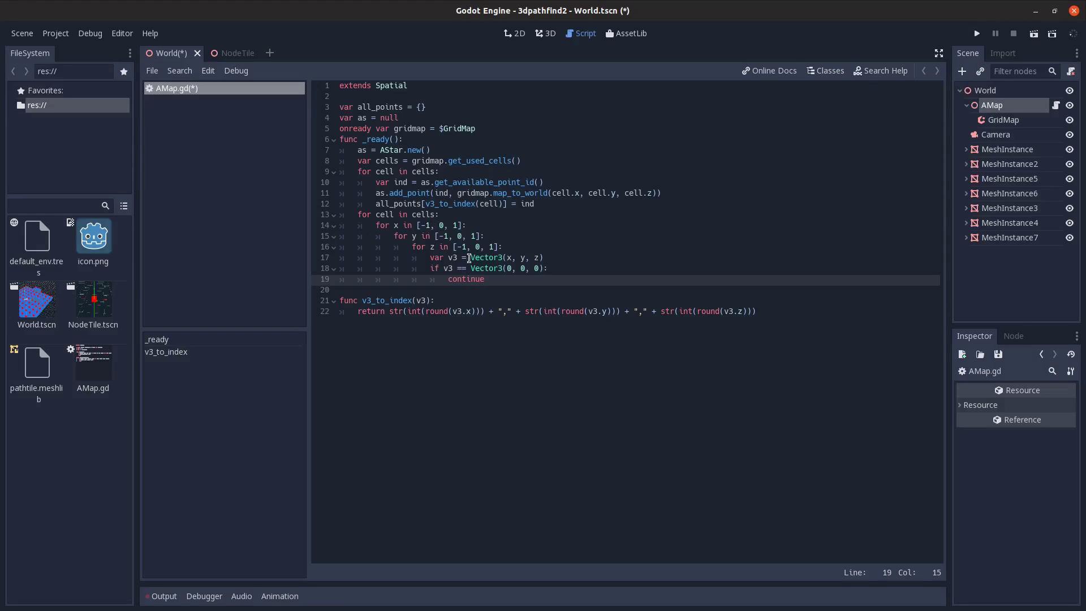
pyautogui.click(470, 259)
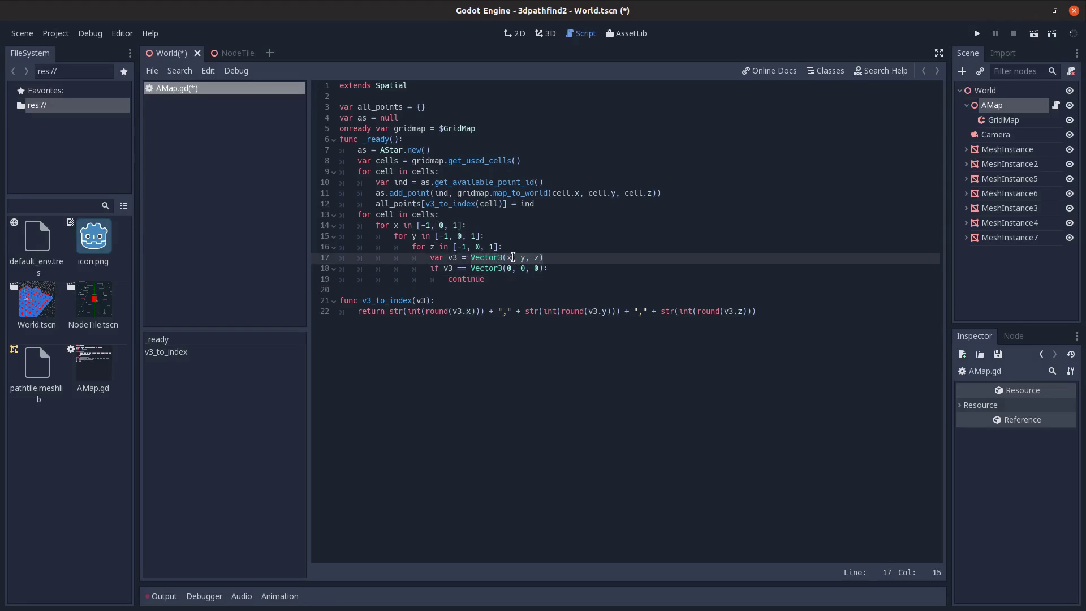
pyautogui.click(513, 257)
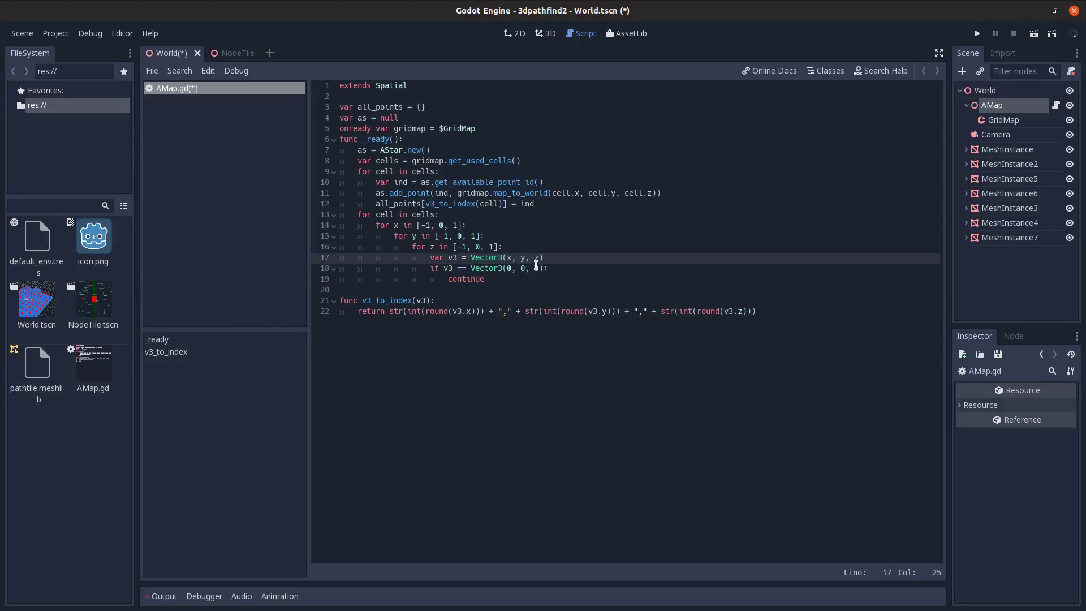
pyautogui.click(509, 268)
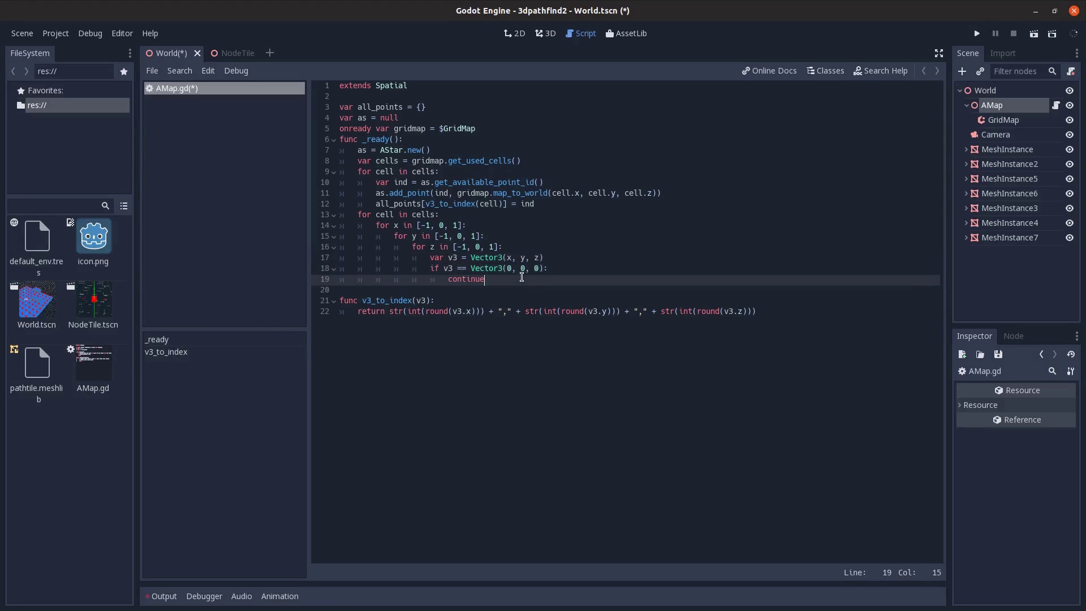
pyautogui.press('Return')
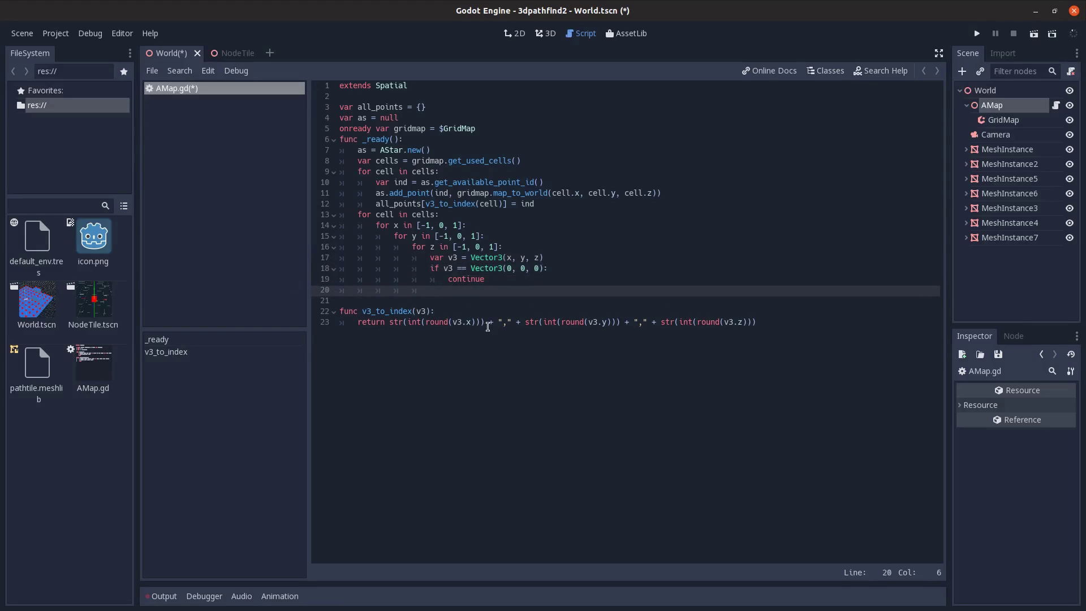
pyautogui.press('Up')
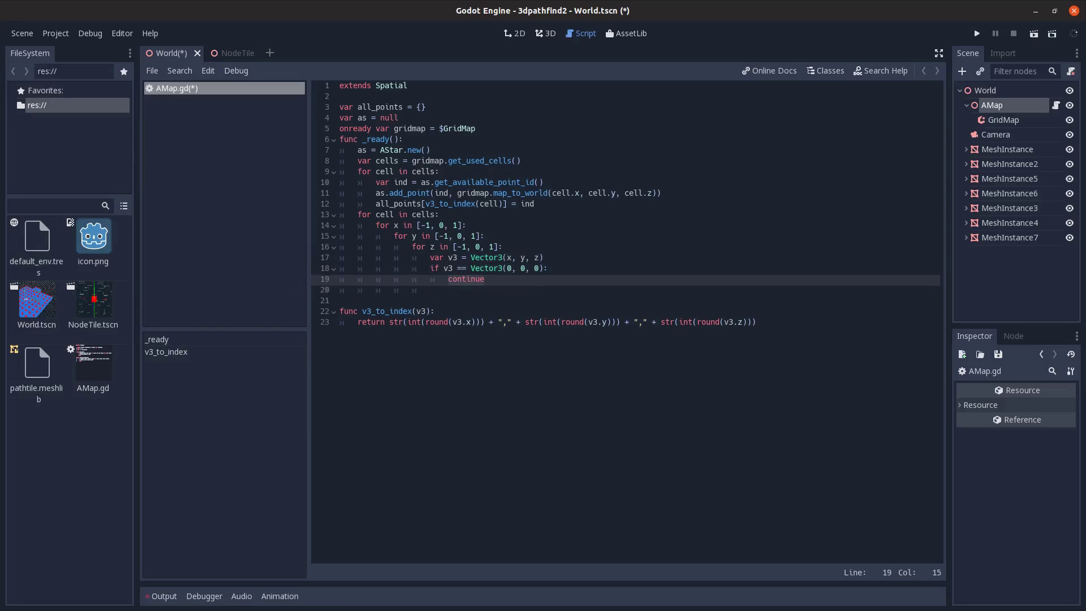
# Insert the code looking up ind1 and ind2 for the cell and its neighbour cell + v3
pyautogui.click(445, 291)
pyautogui.write('if v3_to_index(v3 + cell) in all_points: \t\t\t\t\t\tvar ind1 = all_points[v3_to_index(cell)] \t\t\t\t\t\tvar ind2 = all_points[v3_to_index(cell + v3)] \t\t\t\t\t\tif !as.are_points_connected(ind1, ind2): \t\t\t\t\t\t\tas.connect_points(ind1, ind2, true)')
pyautogui.doubleClick(476, 290)
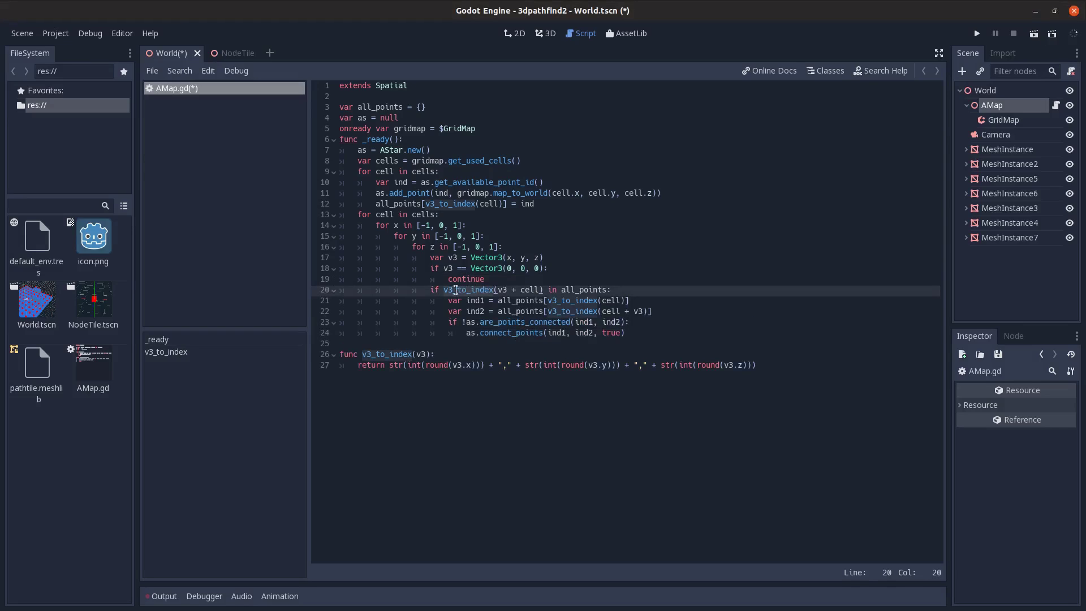
pyautogui.click(445, 289)
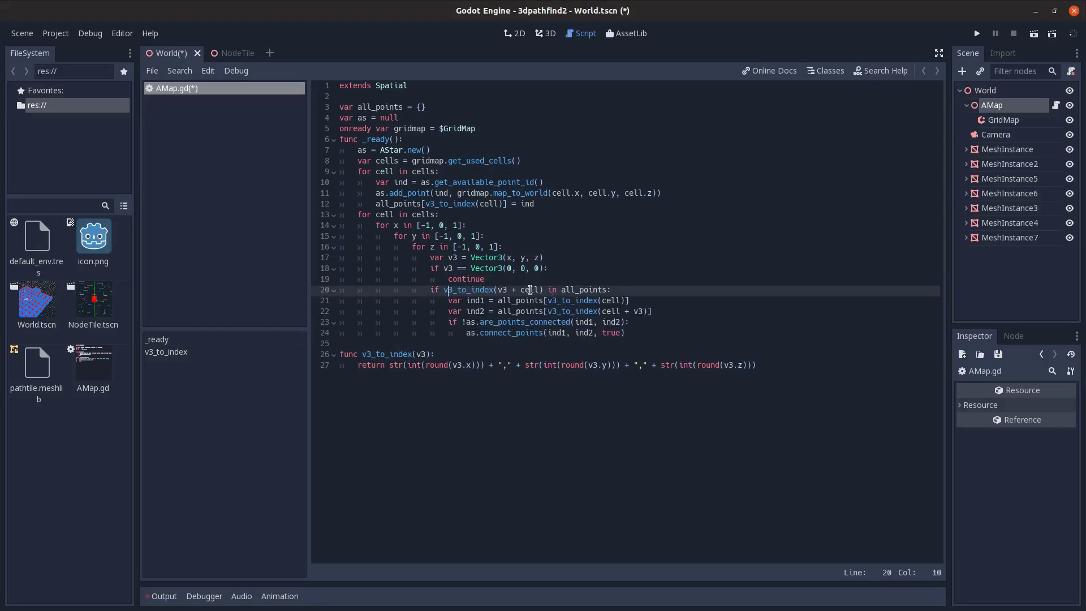
pyautogui.doubleClick(526, 289)
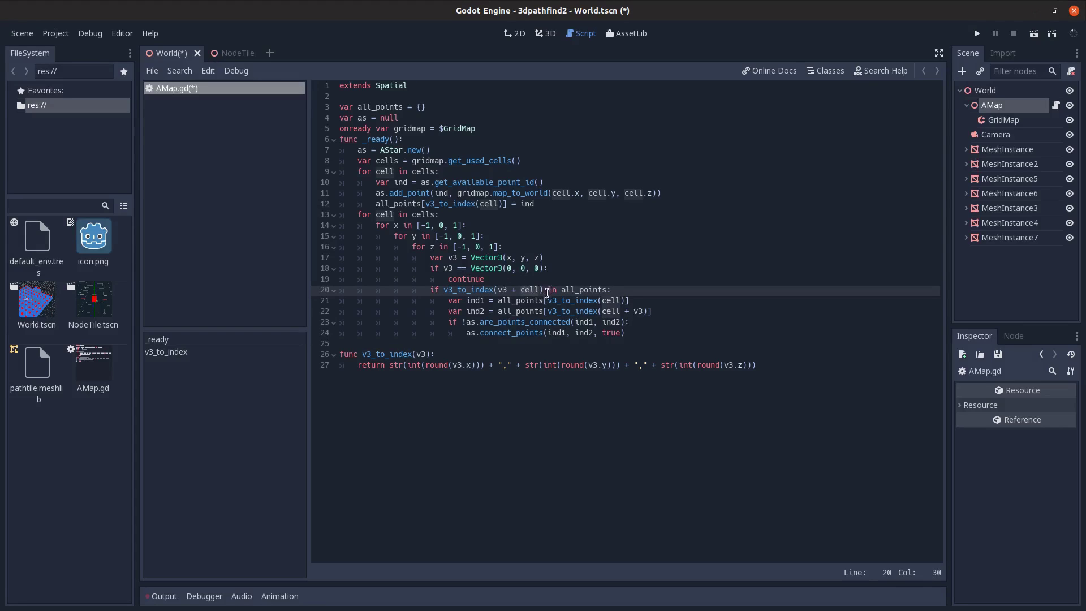
pyautogui.click(544, 289)
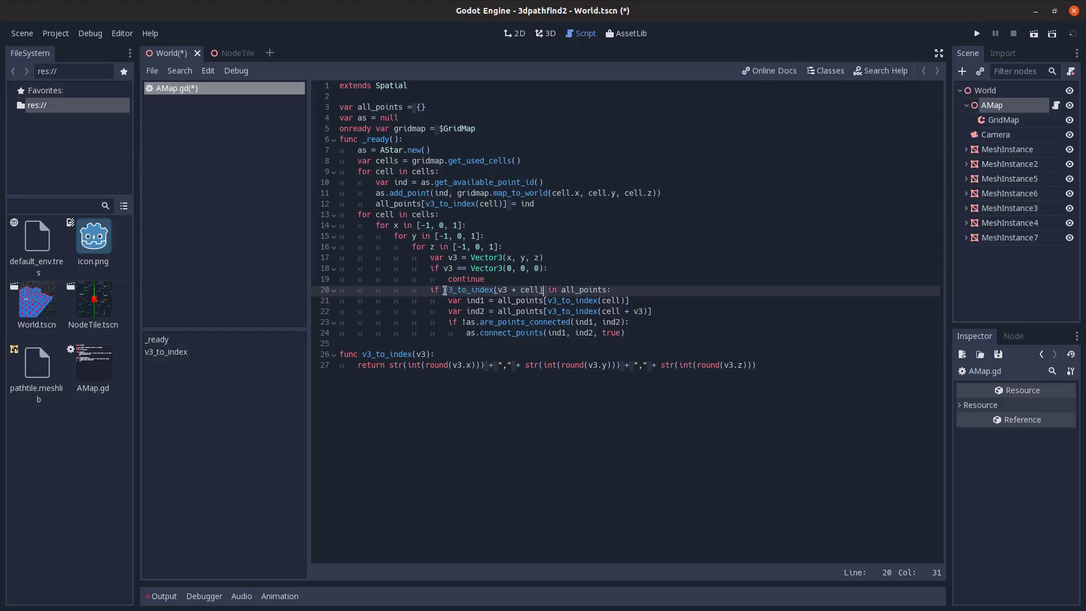
pyautogui.doubleClick(583, 289)
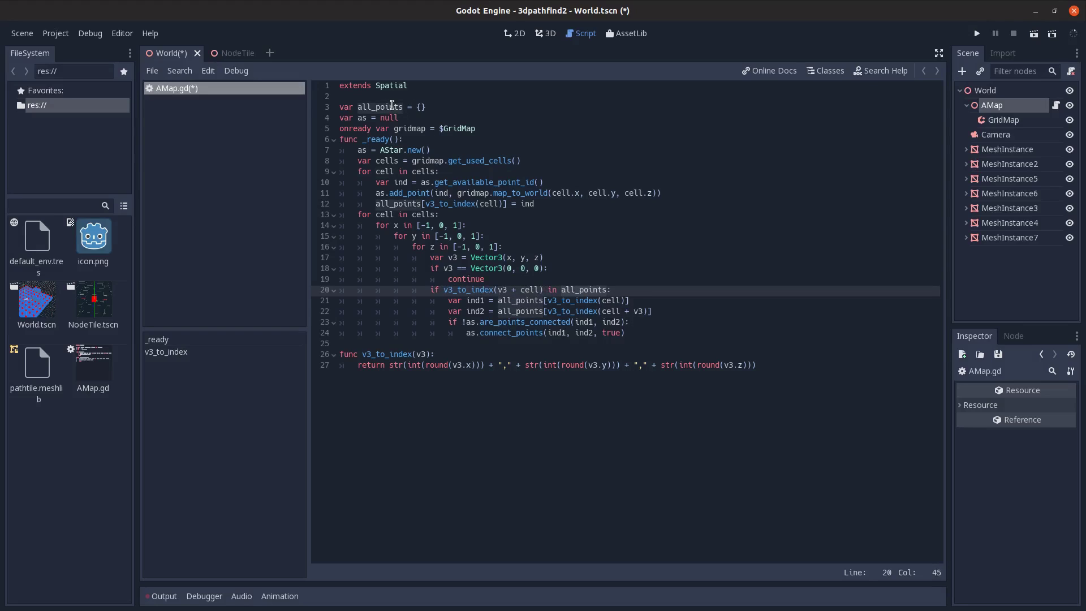
pyautogui.doubleClick(390, 106)
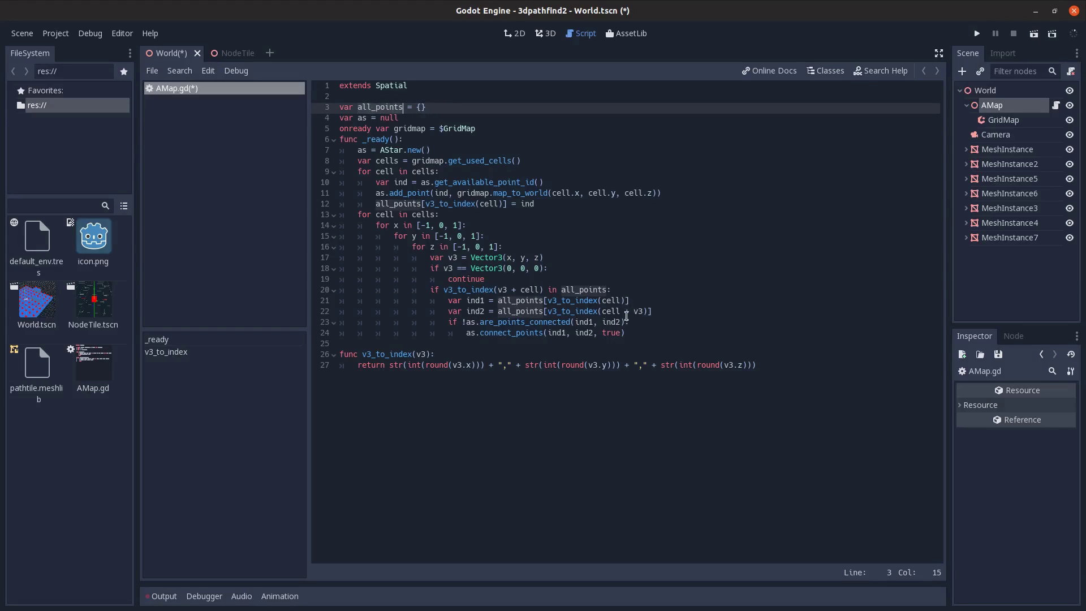
pyautogui.click(530, 300)
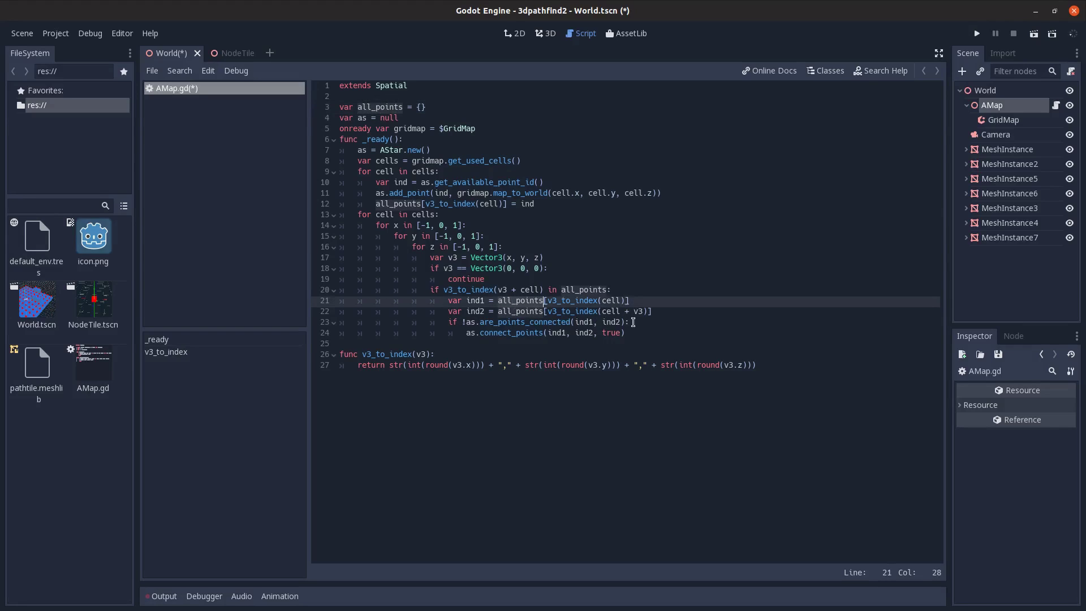
pyautogui.doubleClick(556, 301)
pyautogui.click(535, 289)
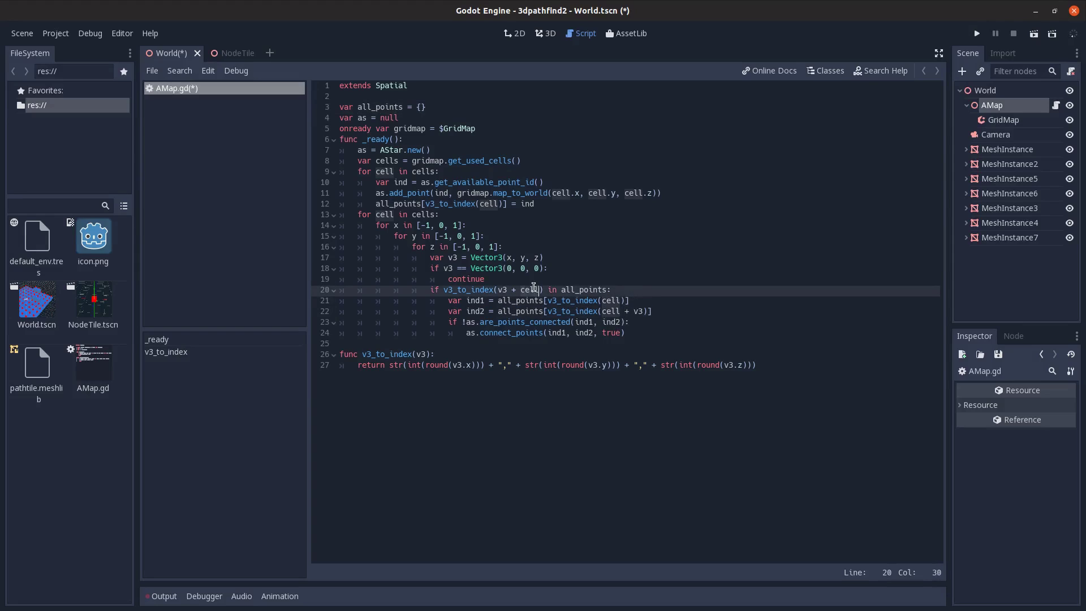
# Complete the are_points_connected check and connect_points call for neighbouring points
pyautogui.click(557, 311)
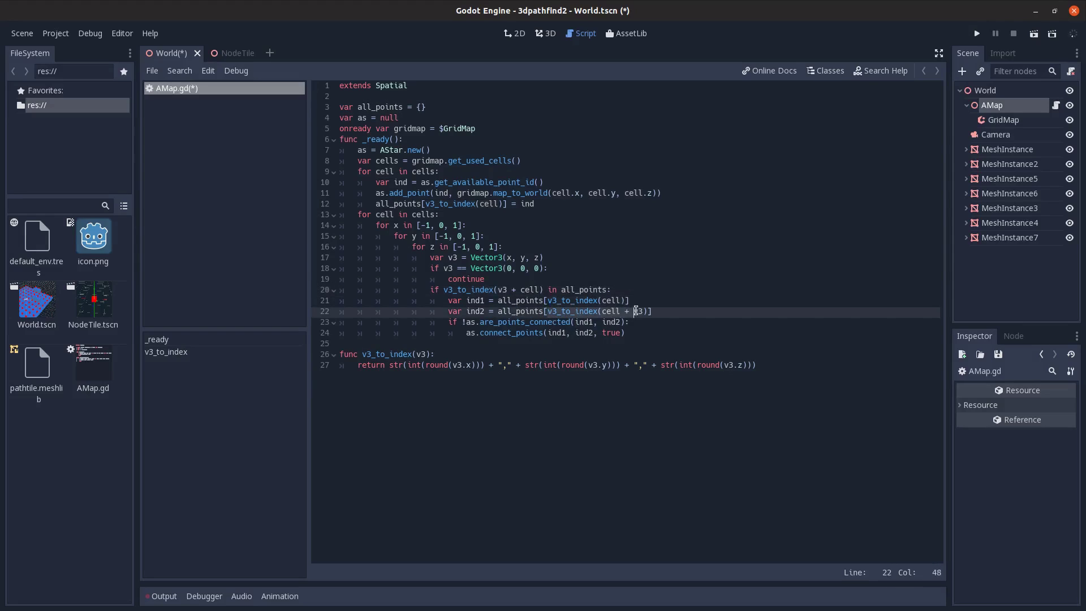
pyautogui.write('3)')
pyautogui.doubleClick(498, 323)
pyautogui.click(481, 323)
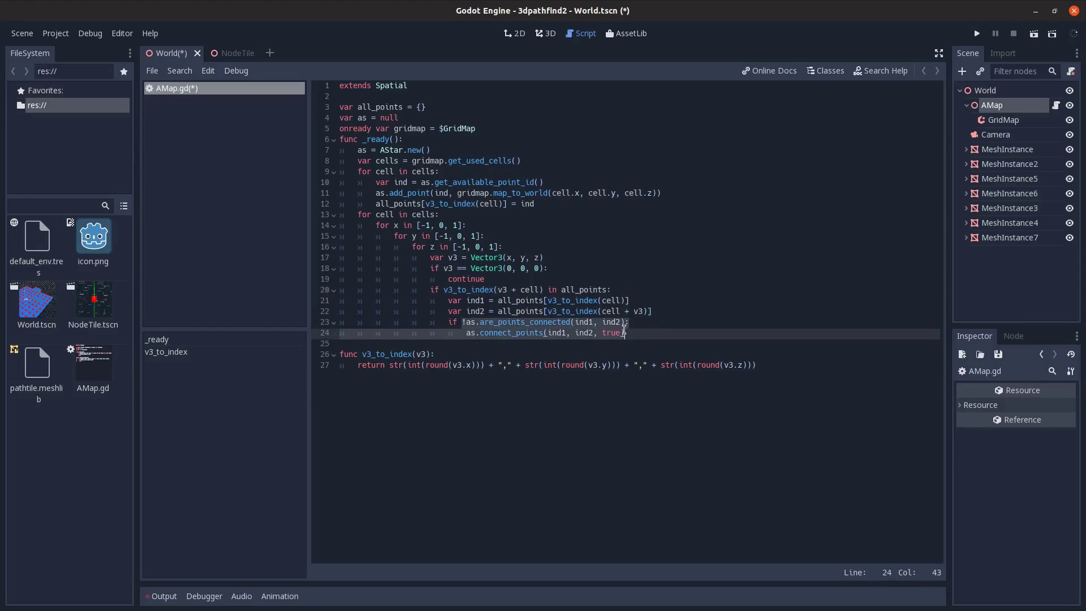
pyautogui.press('Return')
pyautogui.click(504, 333)
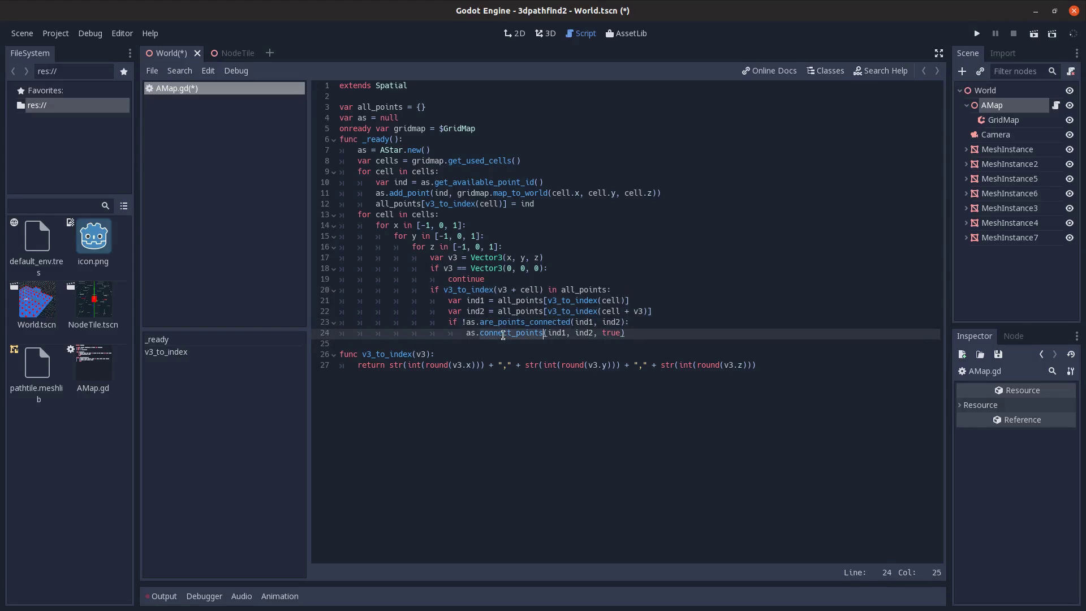
pyautogui.click(633, 333)
pyautogui.press('End')
# Look up the AStar class reference and its connect_points method in Search Help
pyautogui.click(882, 72)
pyautogui.write('as')
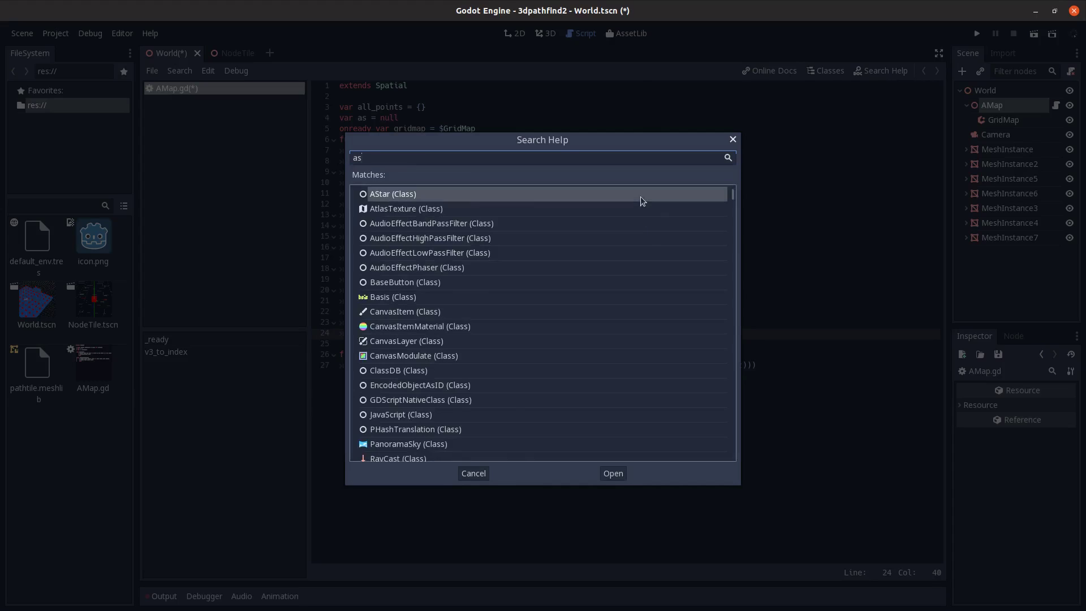
pyautogui.doubleClick(641, 196)
pyautogui.scroll(-5, 658, 380)
pyautogui.scroll(3, 658, 379)
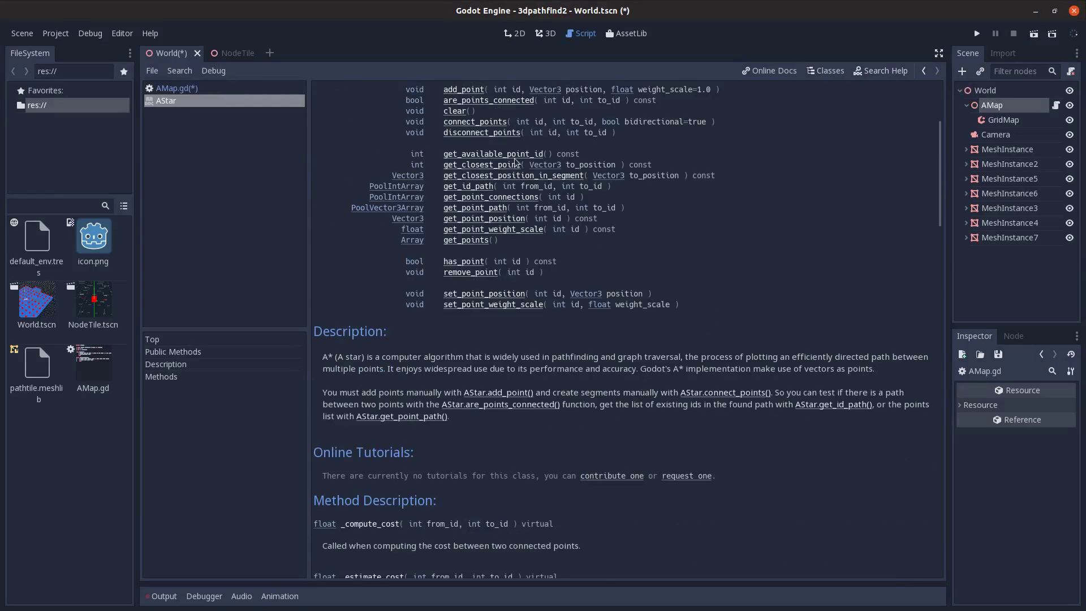
pyautogui.click(480, 123)
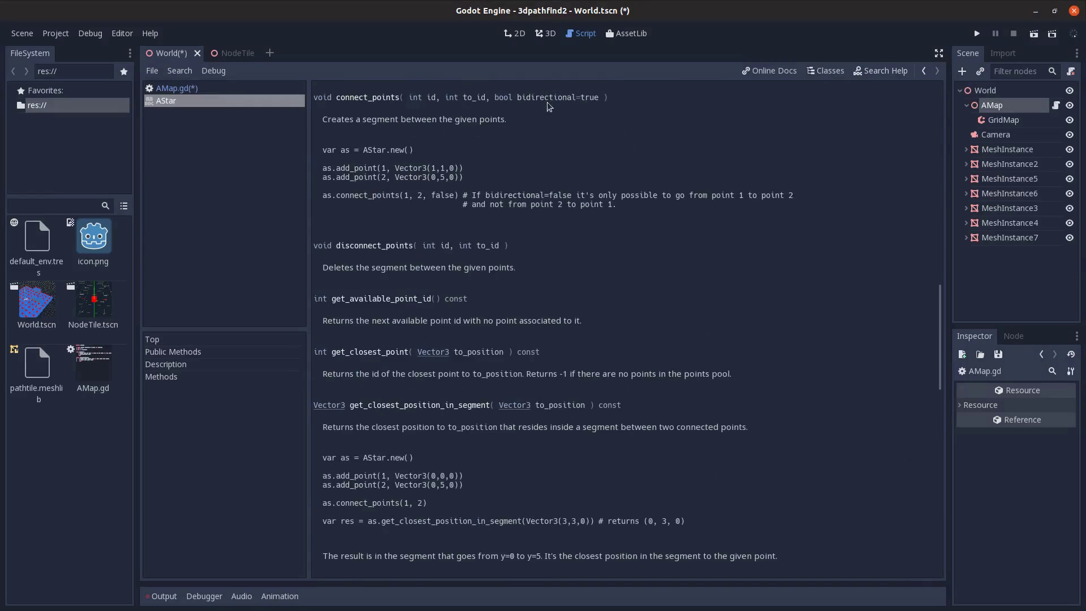
# Return to AMap.gd, review ind1 on line 24 and save the scene
pyautogui.click(203, 88)
pyautogui.hotkey('shift', 'Right')
pyautogui.hotkey('shift', 'Right')
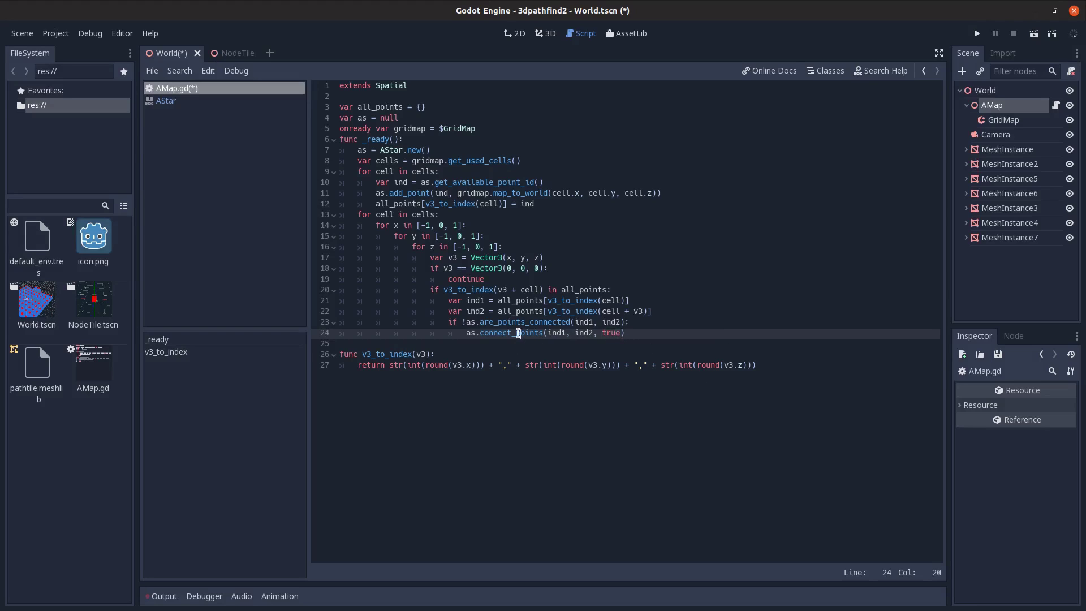
pyautogui.doubleClick(561, 335)
pyautogui.click(649, 334)
pyautogui.hotkey('ctrl', 's')
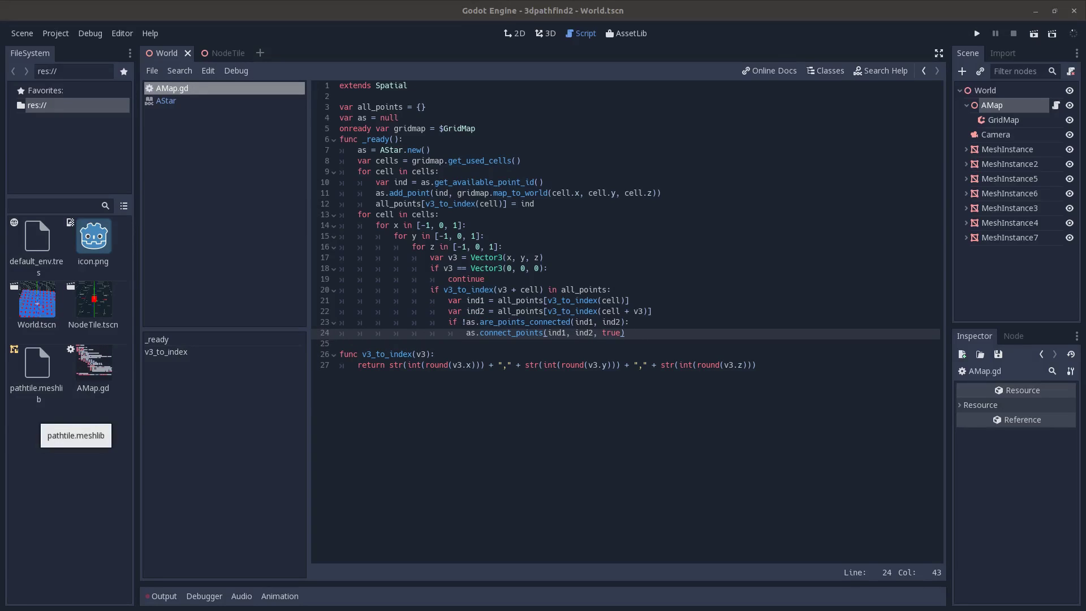
# Start func get_path(start, end) converting start and end to grid indices via world_to_map
pyautogui.click(846, 375)
pyautogui.press('Return')
pyautogui.press('Return')
pyautogui.write('func get_path(start, end): \tvar gm_start = v3_to_index(gridmap.world_to_map(start)) \tvar gm_end = v3_to_index(gridmap.world_to_map(end))')
pyautogui.doubleClick(386, 398)
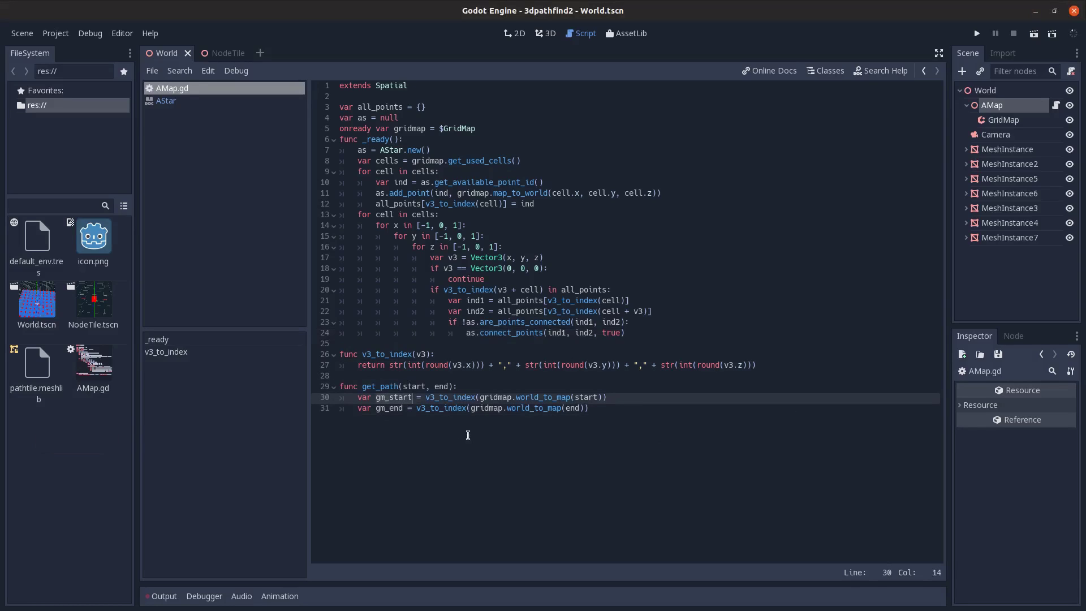
pyautogui.doubleClick(413, 386)
pyautogui.click(438, 386)
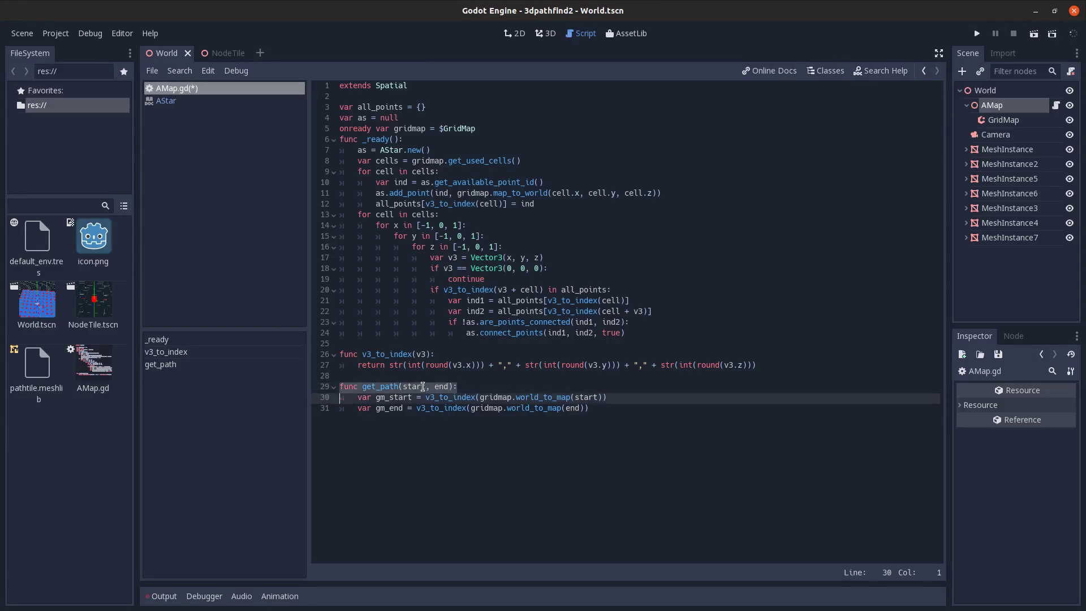
pyautogui.doubleClick(530, 398)
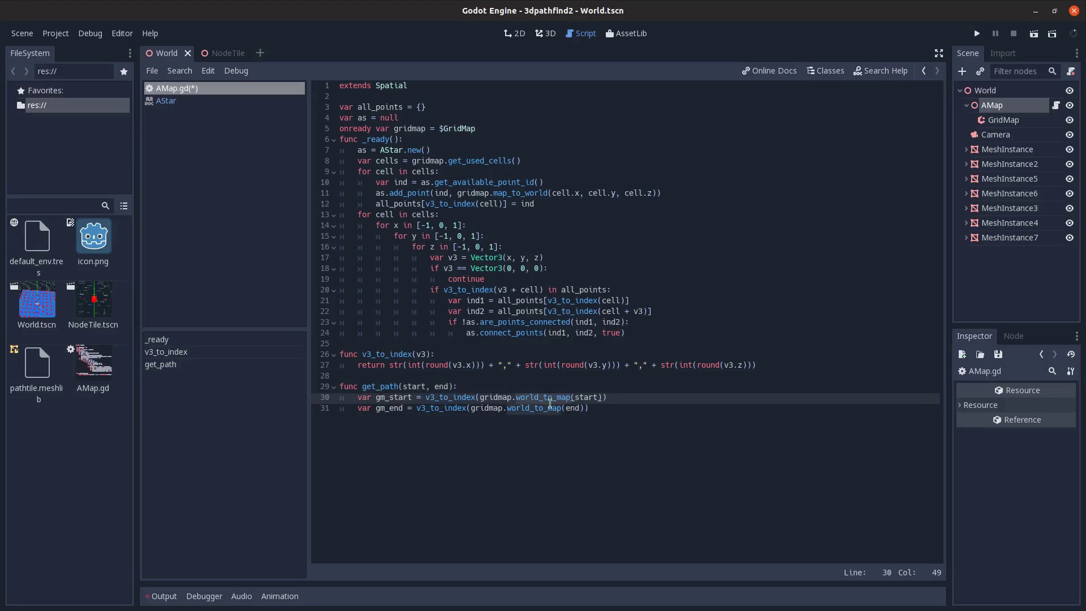
pyautogui.click(603, 406)
pyautogui.press('Return')
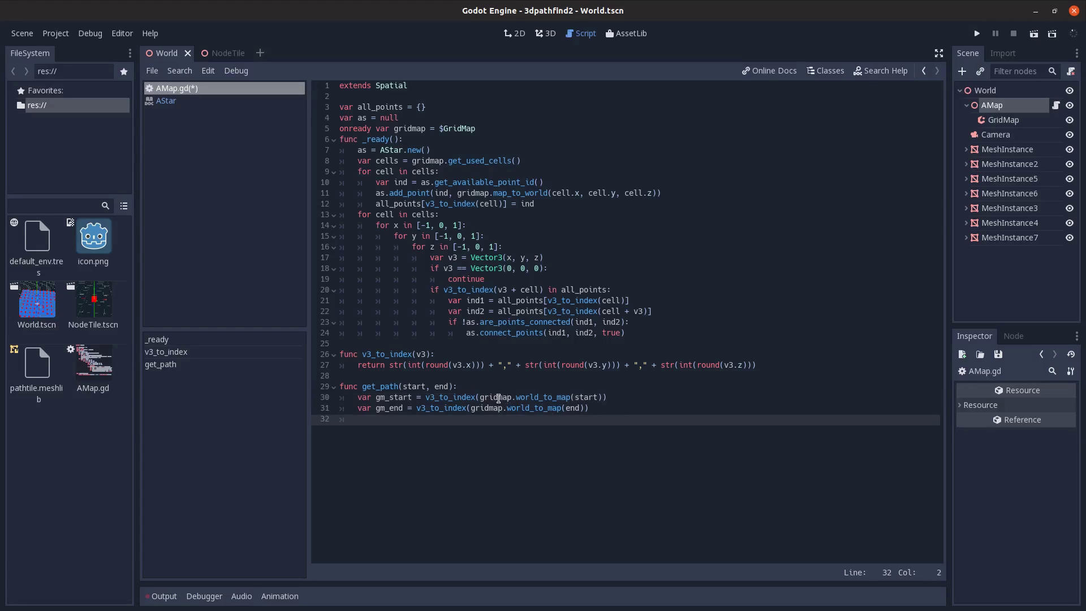
# Declare start_id and end_id variables inside get_path
pyautogui.doubleClick(539, 401)
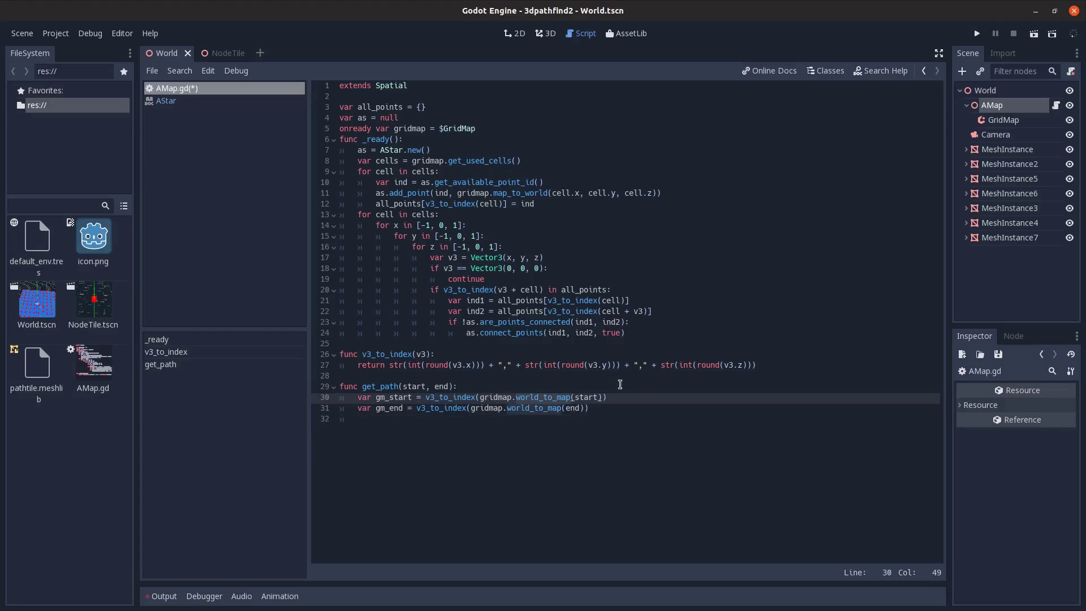
pyautogui.doubleClick(466, 398)
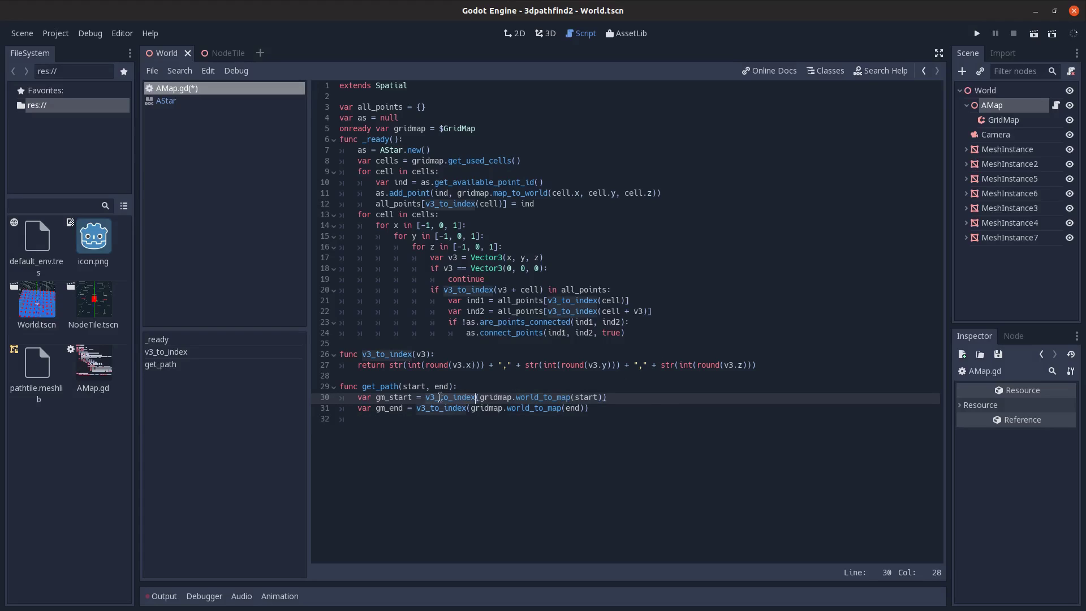
pyautogui.click(658, 402)
pyautogui.press('Down')
pyautogui.press('Return')
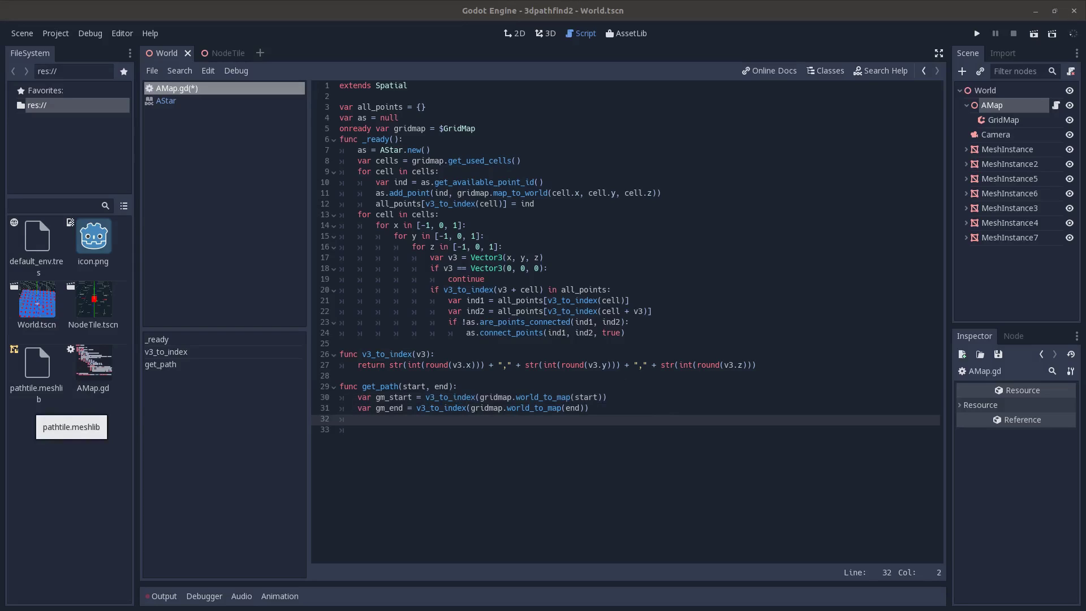
pyautogui.click(381, 429)
pyautogui.write('var start_id = 0')
pyautogui.press('Return')
pyautogui.write('var end_id = 0')
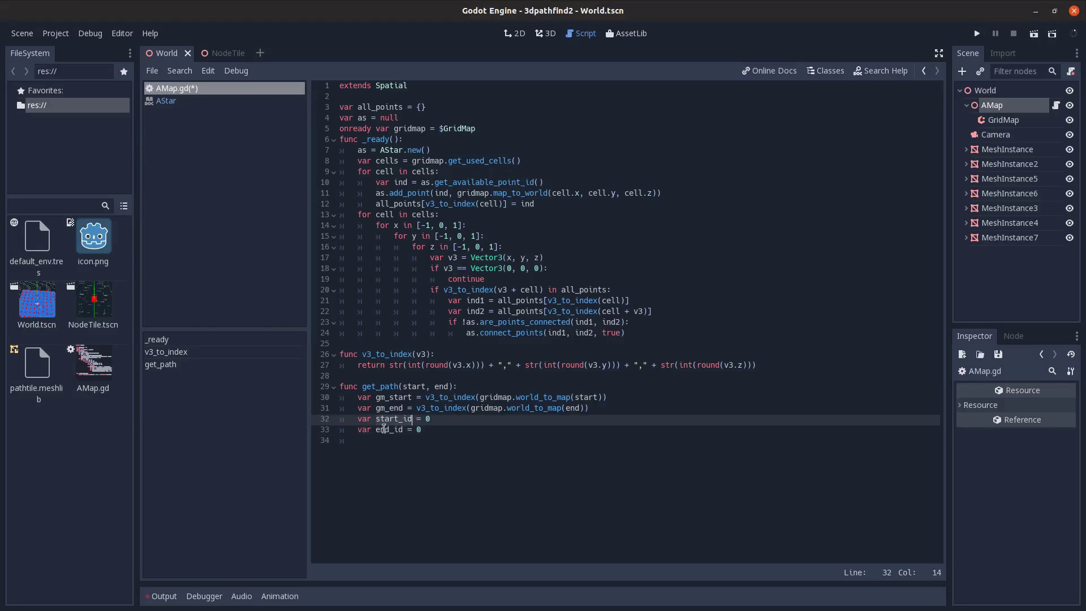
pyautogui.doubleClick(385, 430)
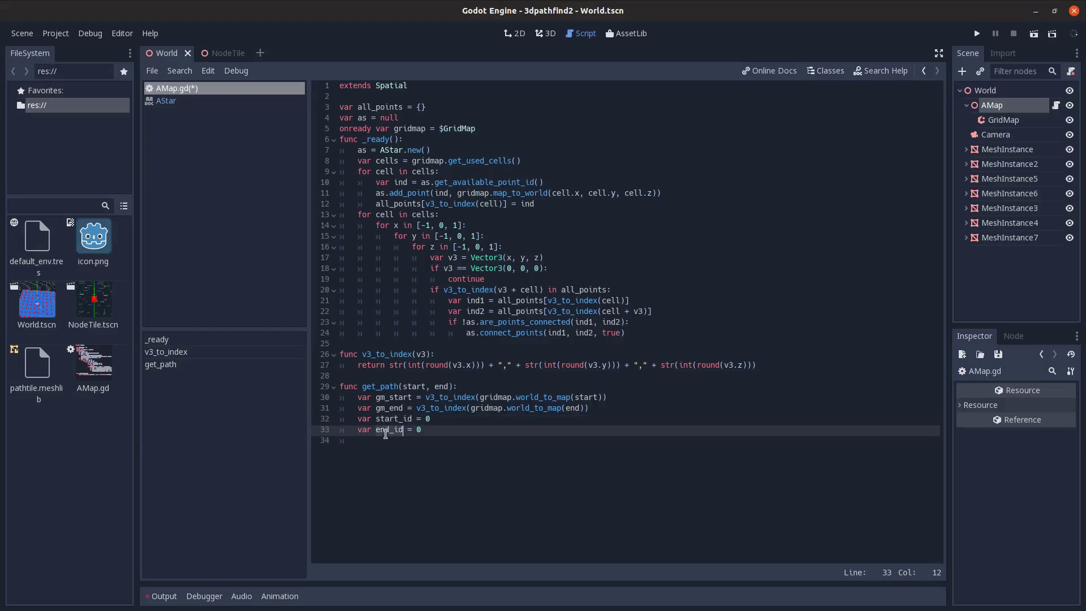
pyautogui.click(411, 378)
pyautogui.click(449, 430)
pyautogui.click(411, 388)
pyautogui.click(435, 430)
pyautogui.press('Return')
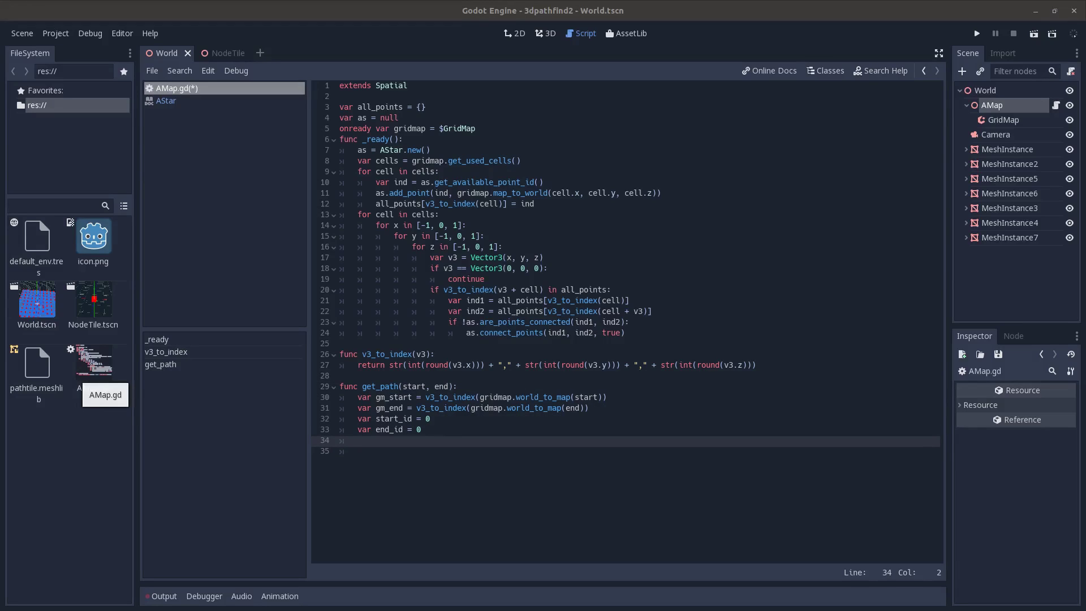
# Add the if gm_start in all_points branch setting start_id from all_points
pyautogui.click(368, 441)
pyautogui.write('if gm_start in all_points:')
pyautogui.press('Return')
pyautogui.write('start_id = all_points[gm_start]')
pyautogui.click(393, 399)
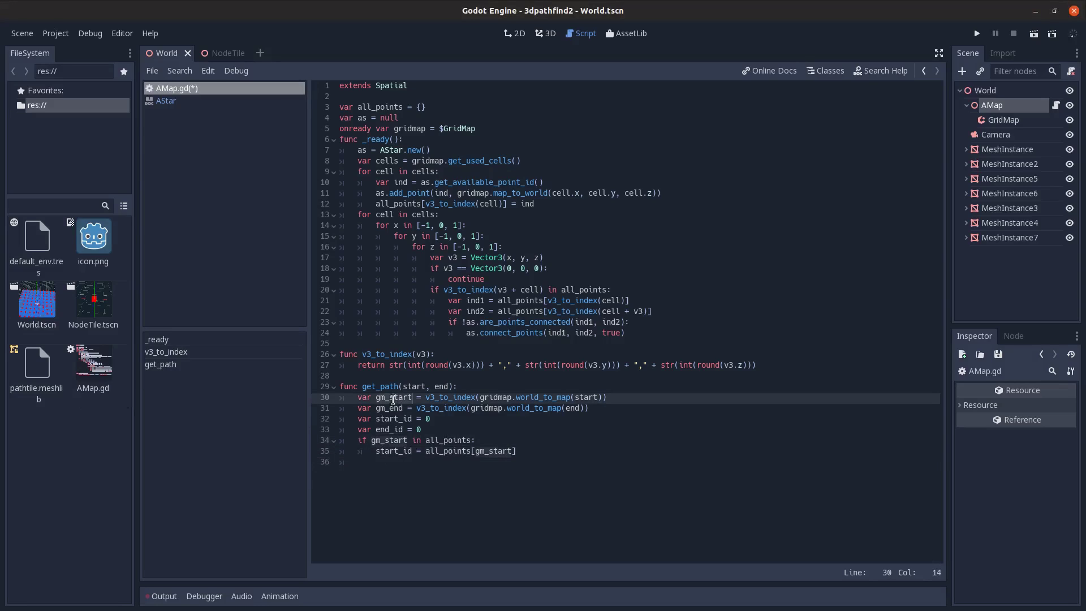
pyautogui.doubleClick(443, 443)
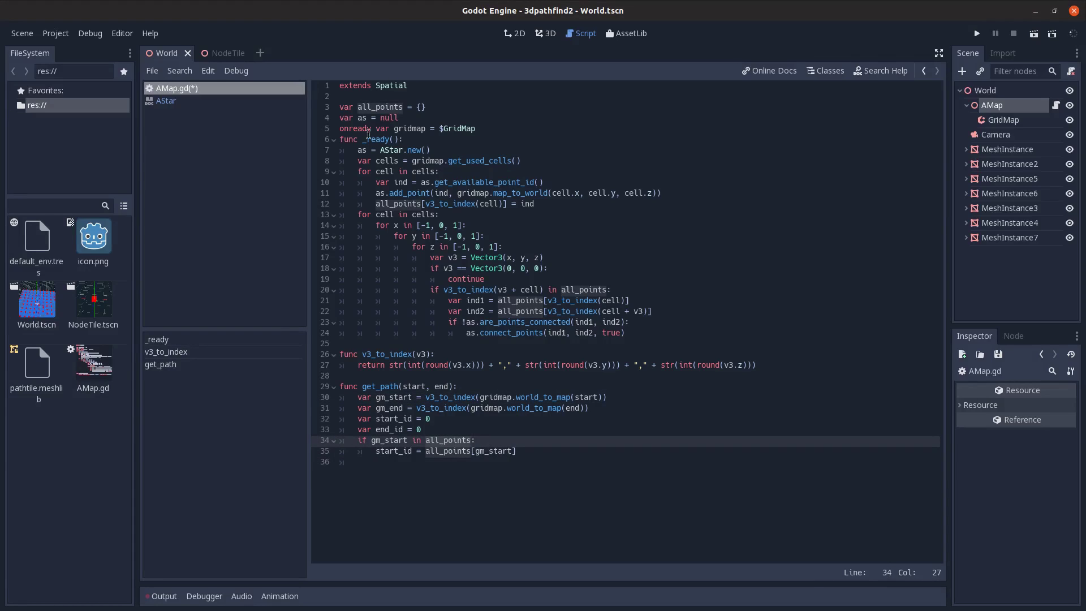
pyautogui.click(548, 33)
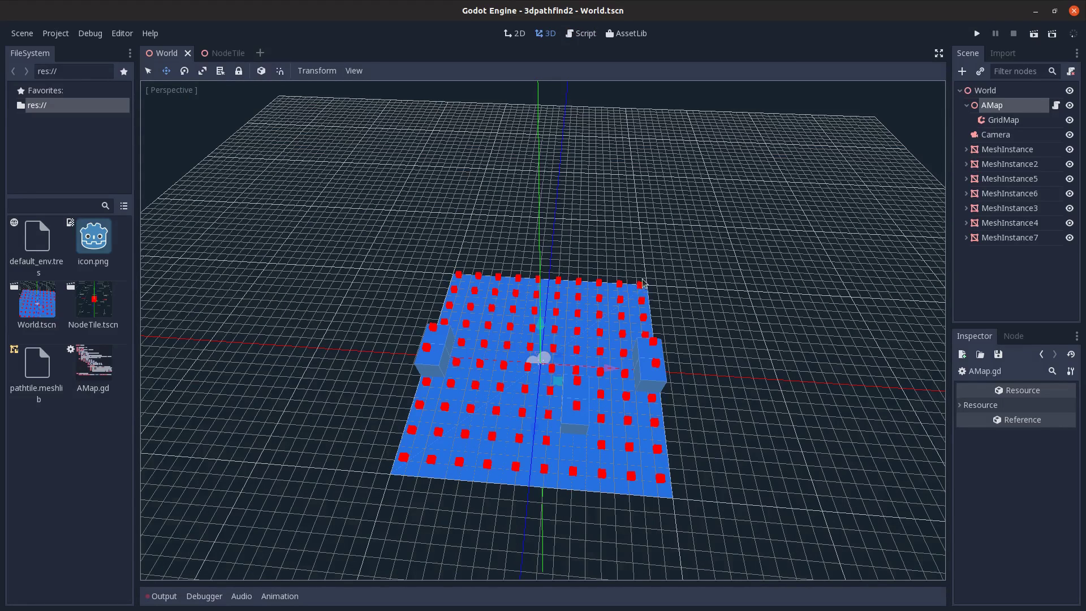
pyautogui.click(580, 32)
pyautogui.click(530, 452)
pyautogui.press('Return')
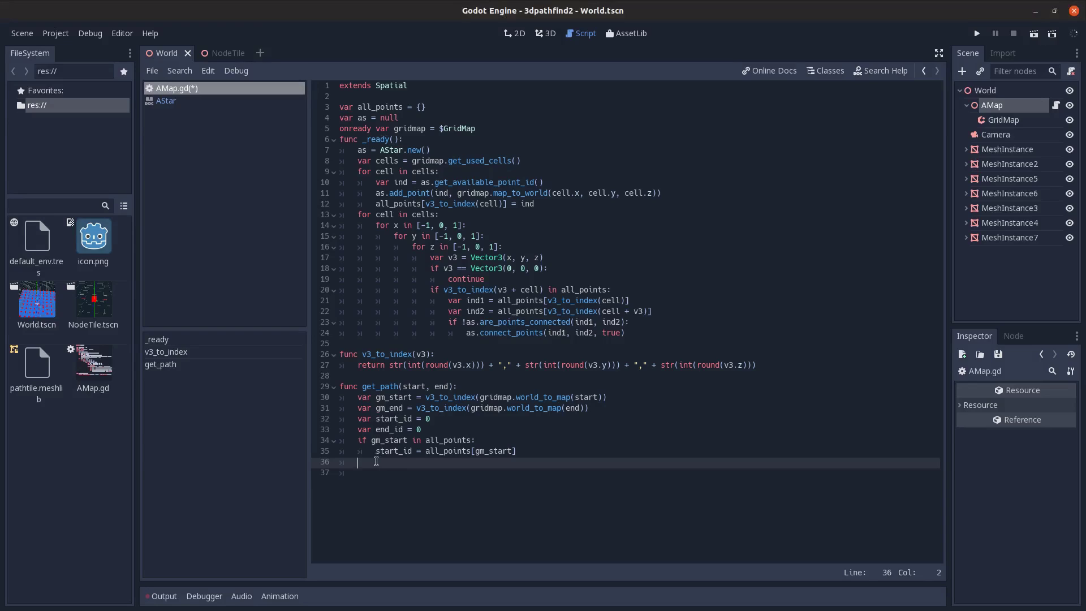
pyautogui.write('else:')
# Add the else branch using as.get_closest_point for start_id
pyautogui.press('Return')
pyautogui.write('start_id = as.get_closest_point(start)')
pyautogui.press('Left')
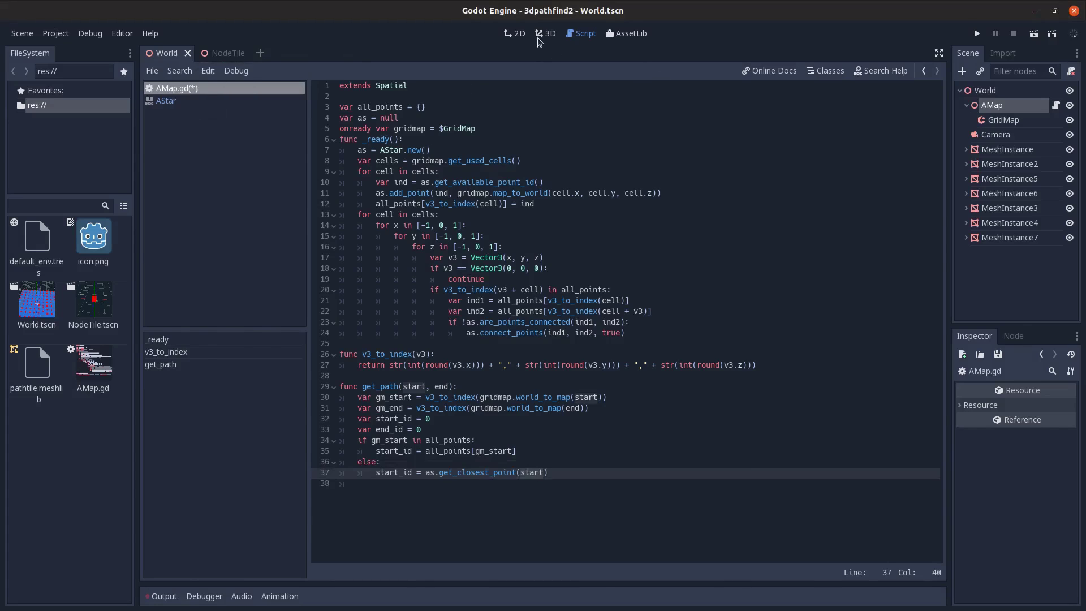
pyautogui.click(543, 34)
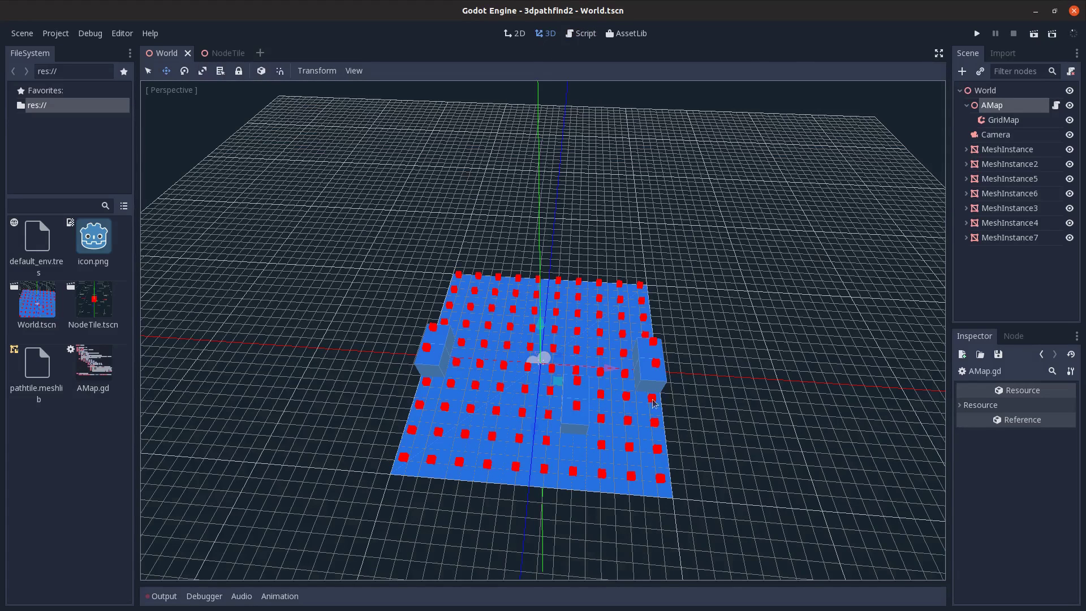
pyautogui.click(581, 33)
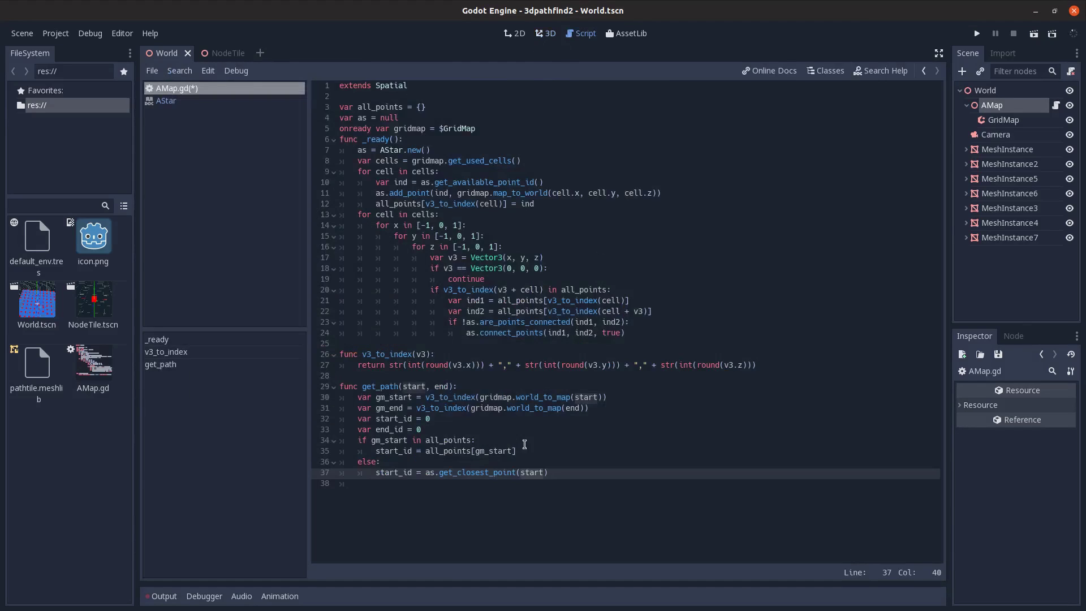
pyautogui.moveTo(517, 472); pyautogui.dragTo(485, 475)
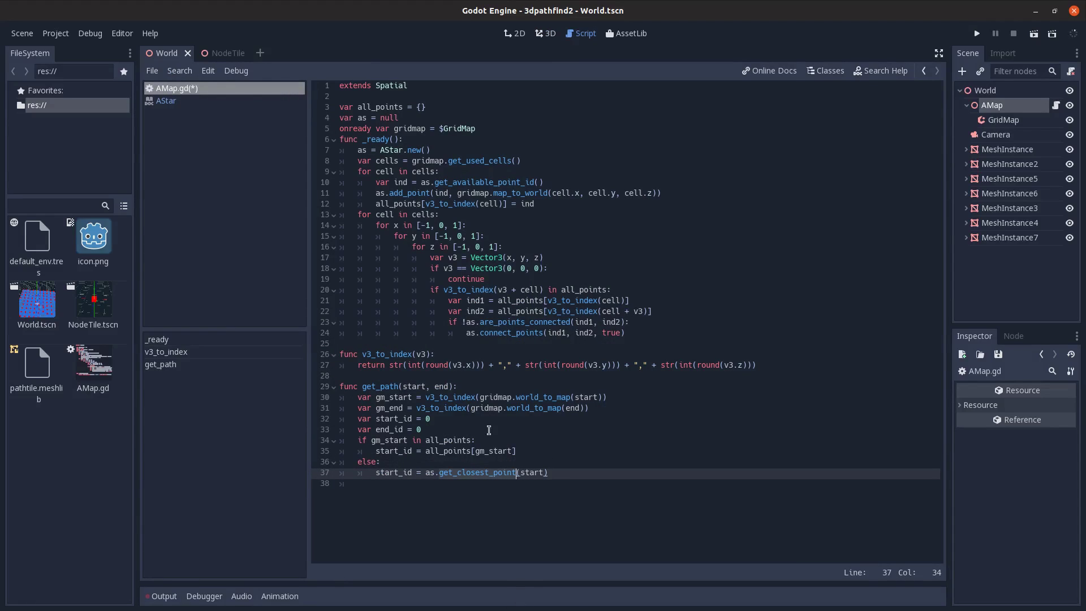
pyautogui.click(443, 452)
pyautogui.click(528, 452)
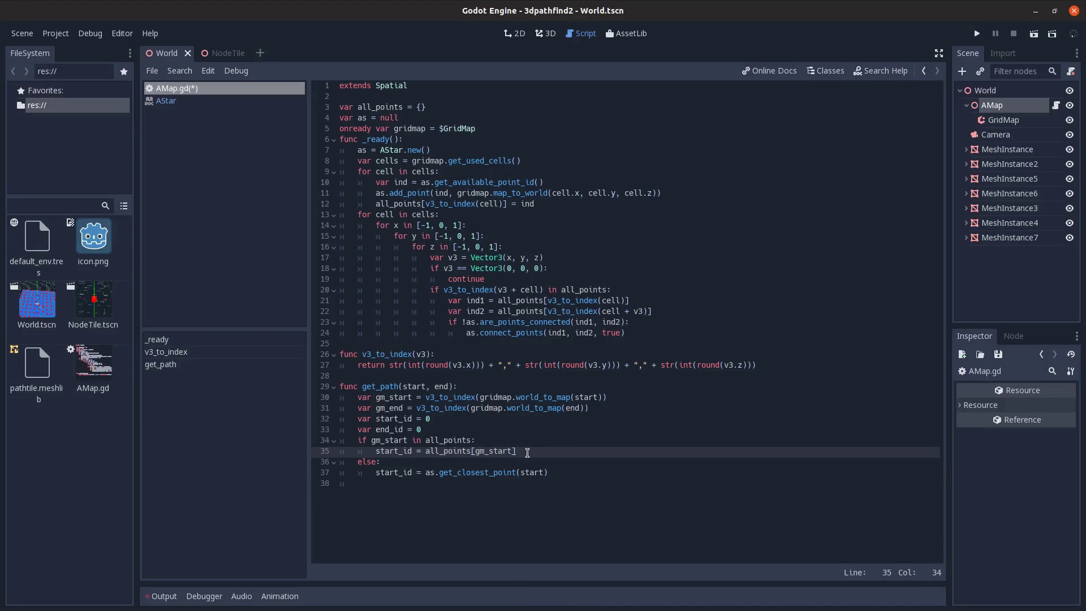
pyautogui.click(556, 475)
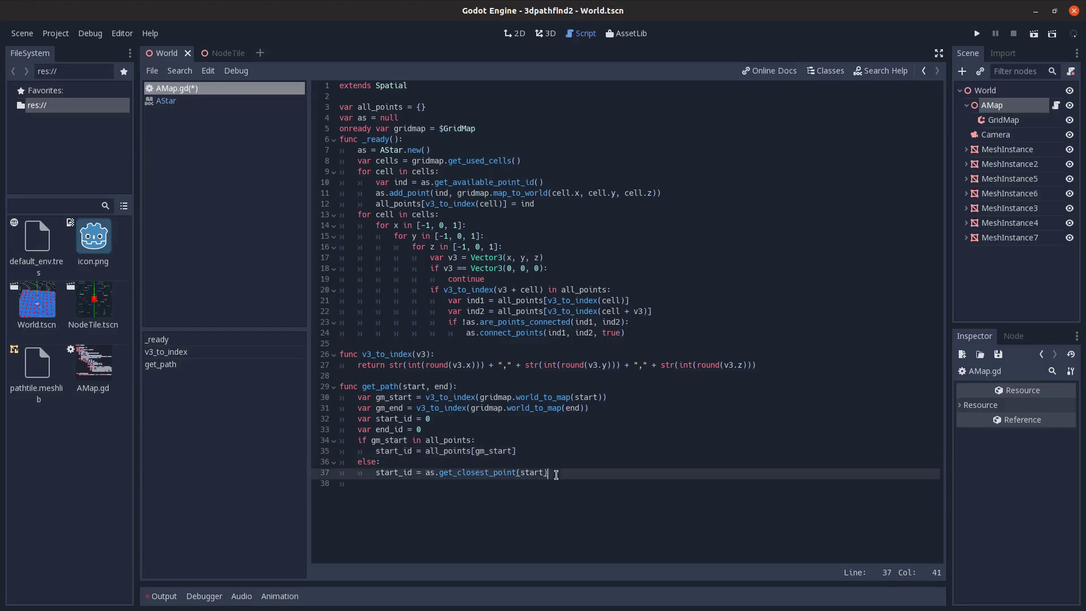
pyautogui.press('Return')
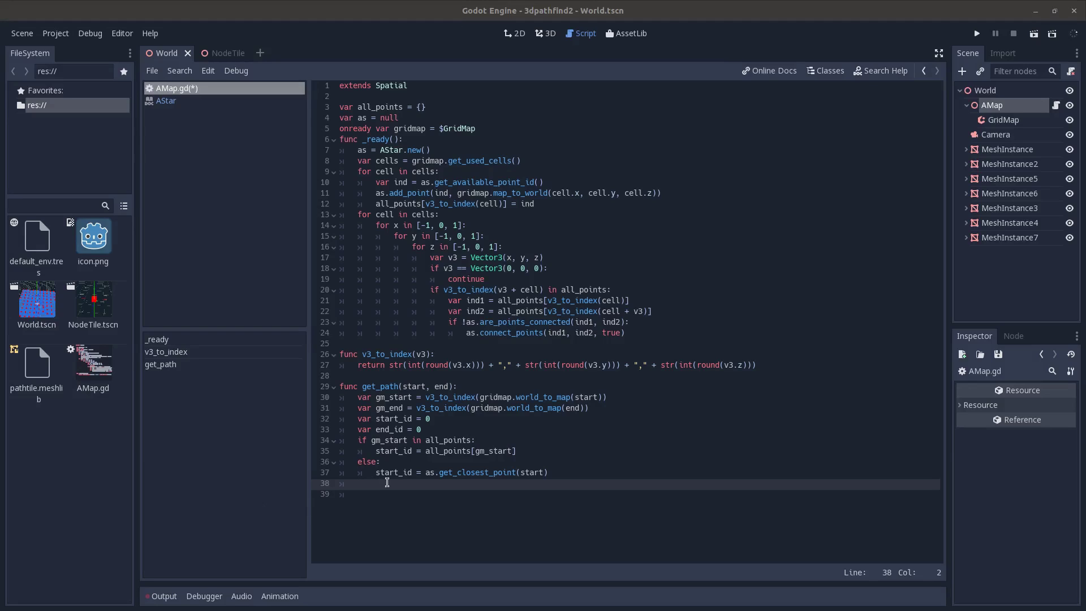
# Add the end_id branch and return as.get_point_path(start_id, end_id)
pyautogui.write('if gm_end in all_points: \t\tend_id = all_points[gm_end] \telse: \t\tend_id = as.get_closest_point(end)')
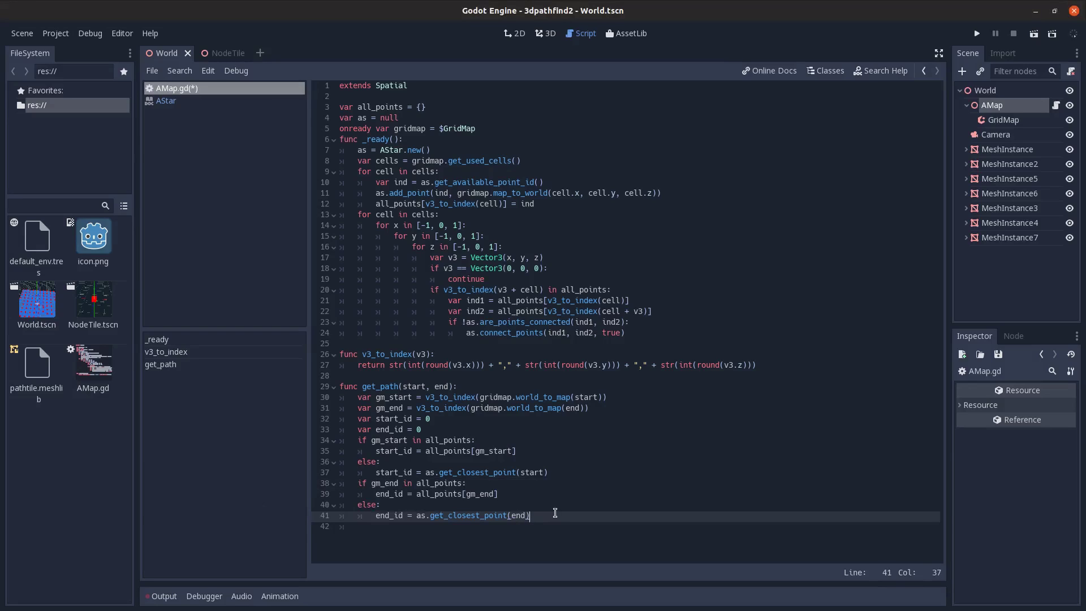
pyautogui.press('Return')
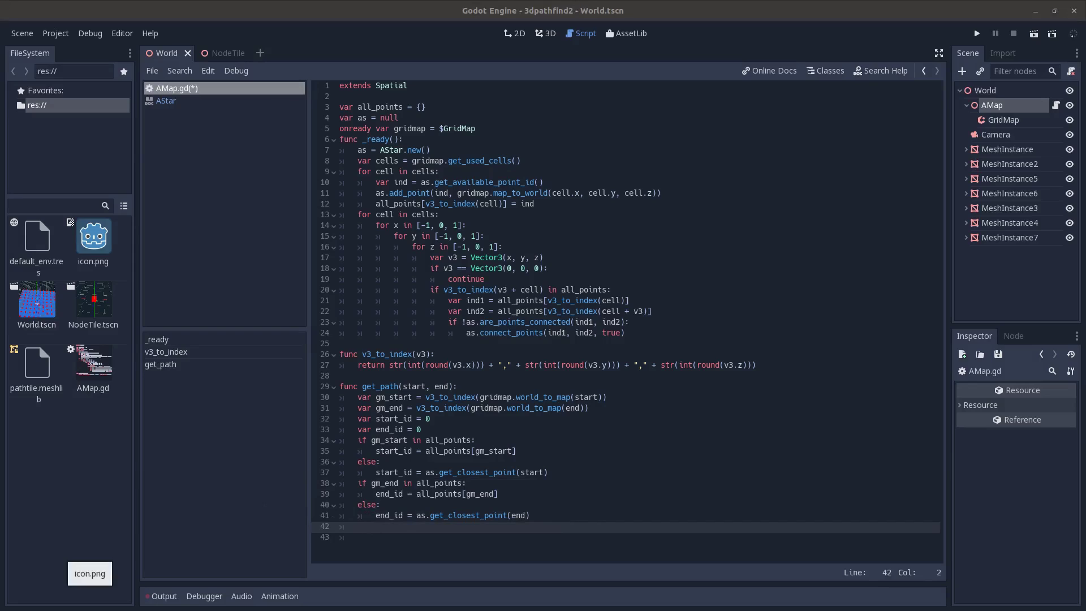
pyautogui.write('return as.get_point_path(start_id, end_id)')
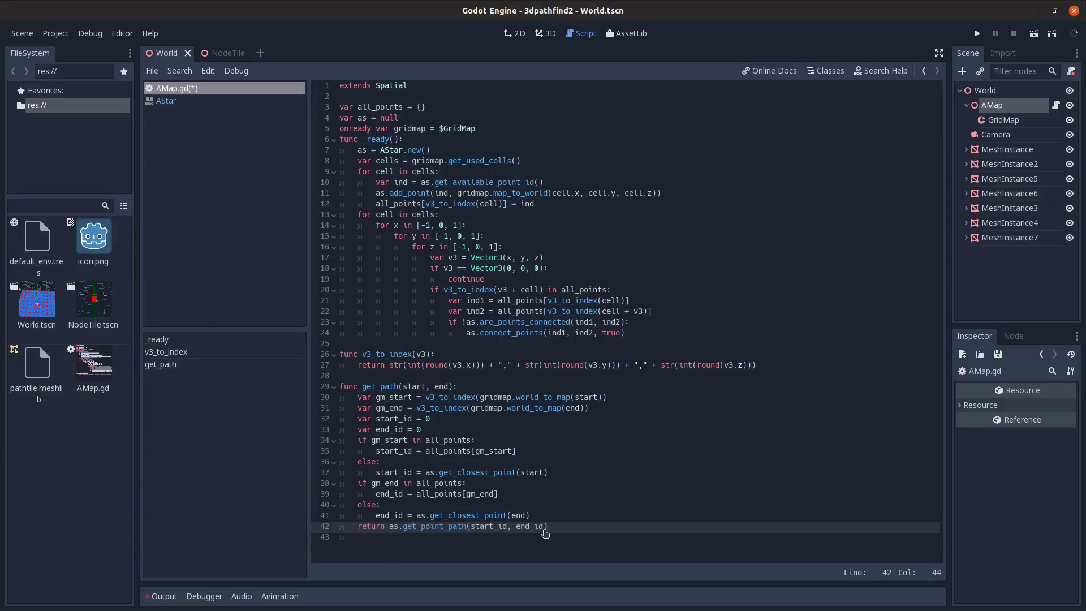
pyautogui.click(434, 526)
# Review get_point_path, start_id and end_id uses, then save AMap.gd
pyautogui.doubleClick(435, 527)
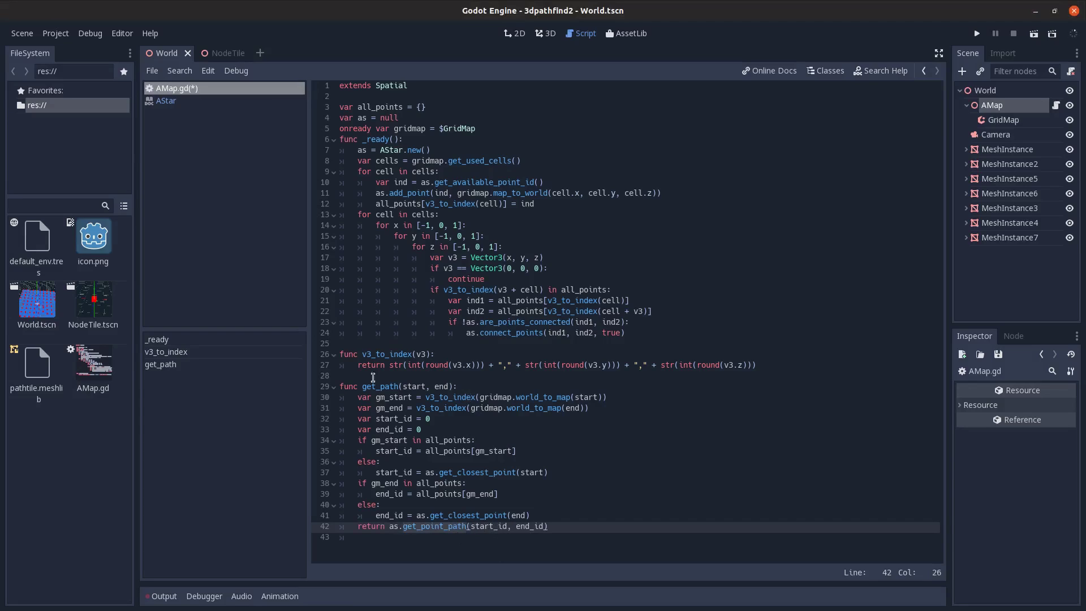
pyautogui.doubleClick(494, 526)
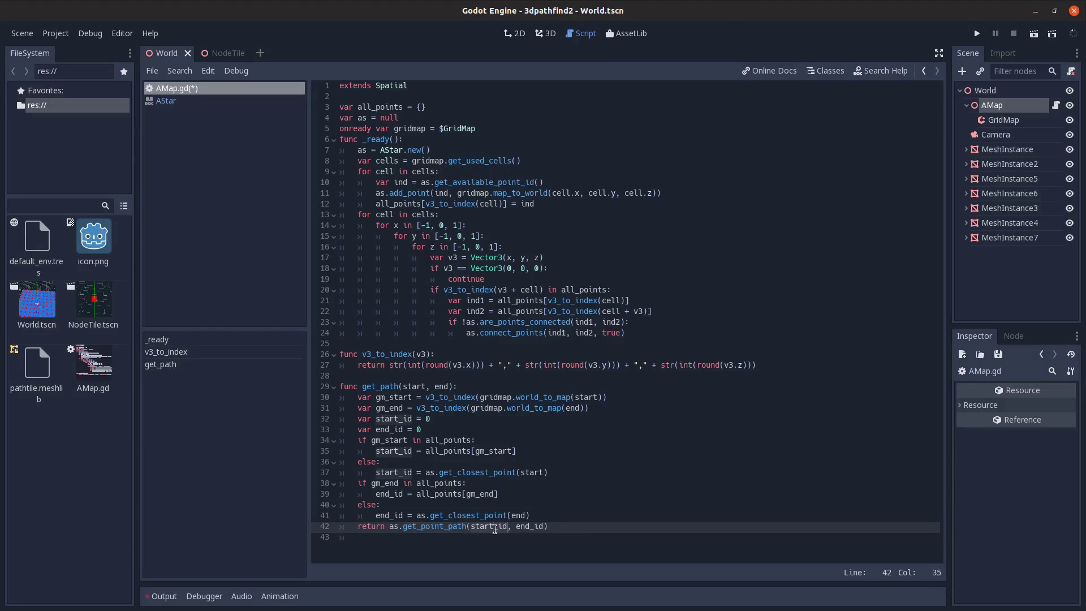
pyautogui.doubleClick(528, 527)
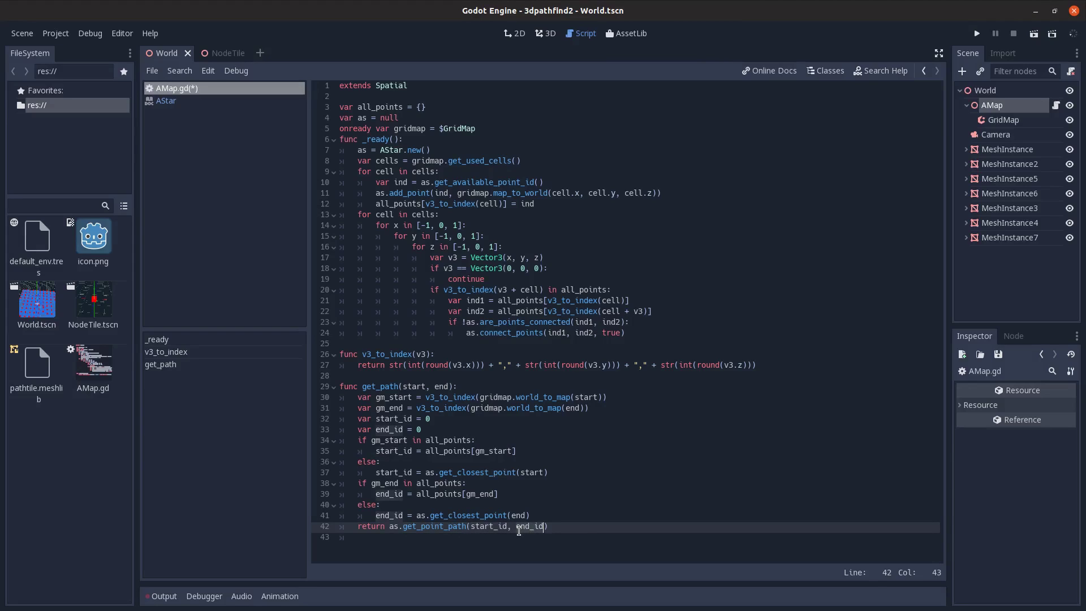
pyautogui.click(382, 505)
pyautogui.hotkey('ctrl', 's')
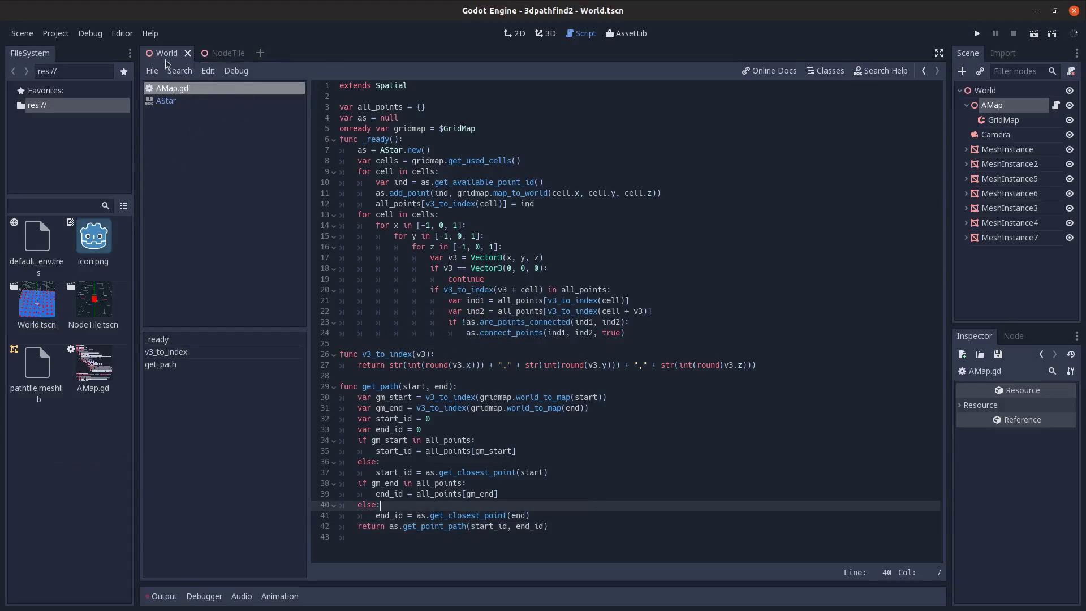
# Pull the Camera back and up from the grid and tilt it downward toward the tiles
pyautogui.click(995, 134)
pyautogui.moveTo(867, 265)
pyautogui.mouseDown(button='middle')
pyautogui.moveTo(593, 373)
pyautogui.moveTo(487, 387)
pyautogui.mouseUp(button='middle')
pyautogui.scroll(4, 487, 386)
pyautogui.moveTo(495, 363)
pyautogui.mouseDown()
pyautogui.moveTo(270, 278)
pyautogui.moveTo(271, 152)
pyautogui.moveTo(237, 150)
pyautogui.mouseUp()
pyautogui.moveTo(237, 151); pyautogui.dragTo(307, 225, button='middle')
pyautogui.scroll(-4, 340, 246)
pyautogui.press('e')
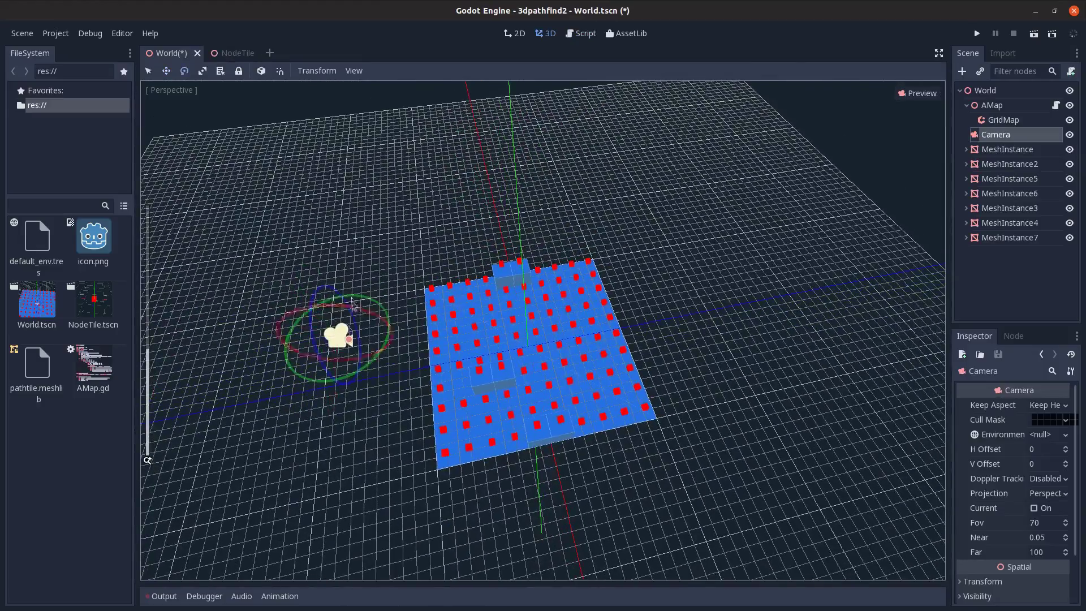
pyautogui.scroll(2, 383, 296)
pyautogui.moveTo(384, 296); pyautogui.dragTo(390, 299, button='middle')
pyautogui.moveTo(391, 299); pyautogui.dragTo(415, 299)
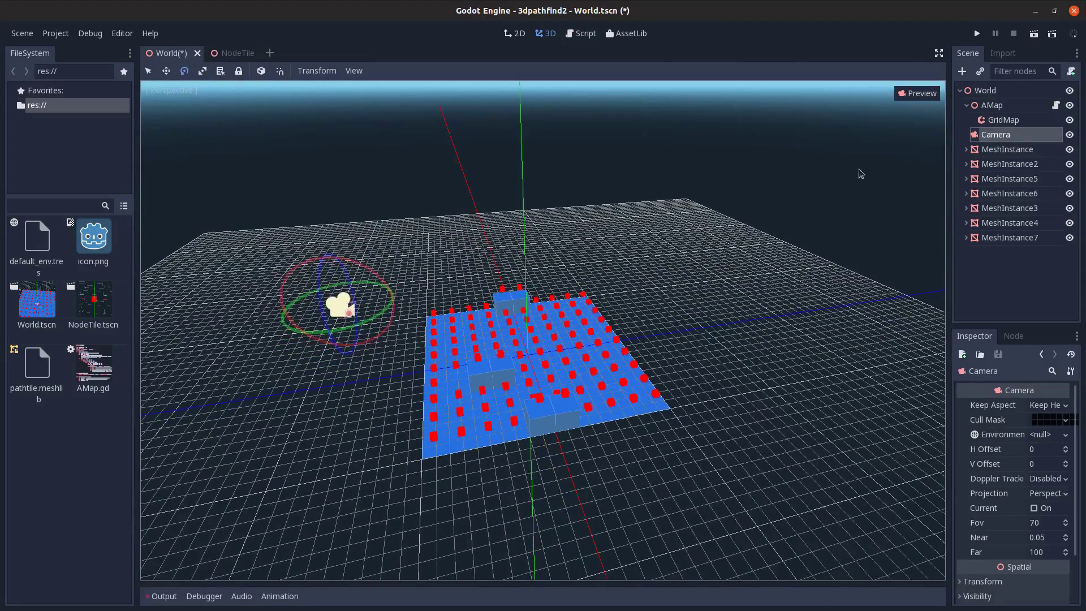
pyautogui.click(920, 93)
# Raise the Camera higher and check its framing of the grid through the preview
pyautogui.press('w')
pyautogui.moveTo(305, 257)
pyautogui.mouseDown()
pyautogui.moveTo(318, 205)
pyautogui.moveTo(316, 255)
pyautogui.mouseUp()
pyautogui.click(913, 94)
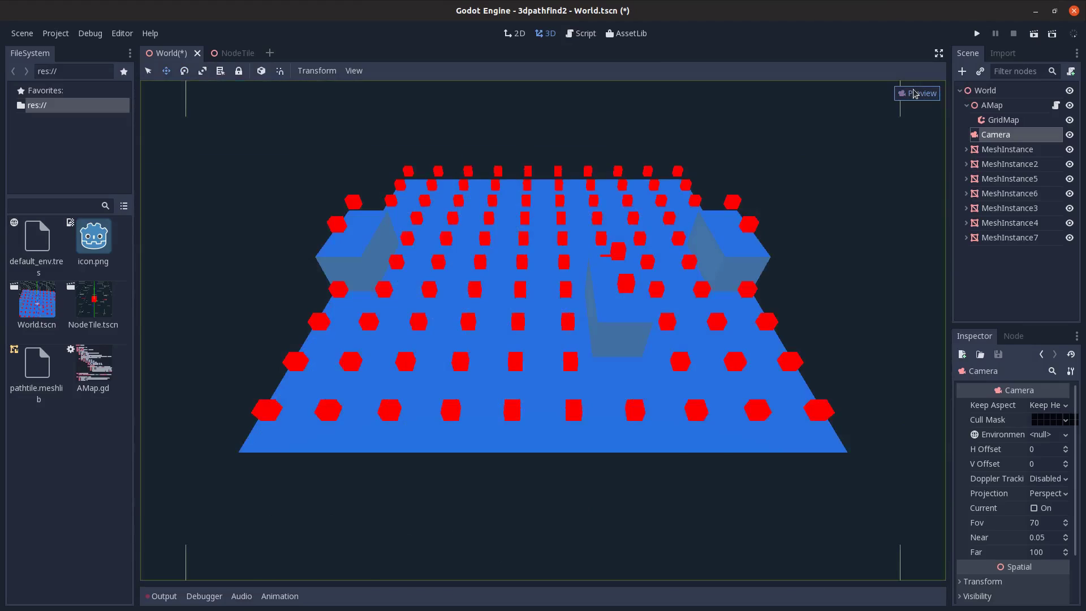
pyautogui.click(913, 93)
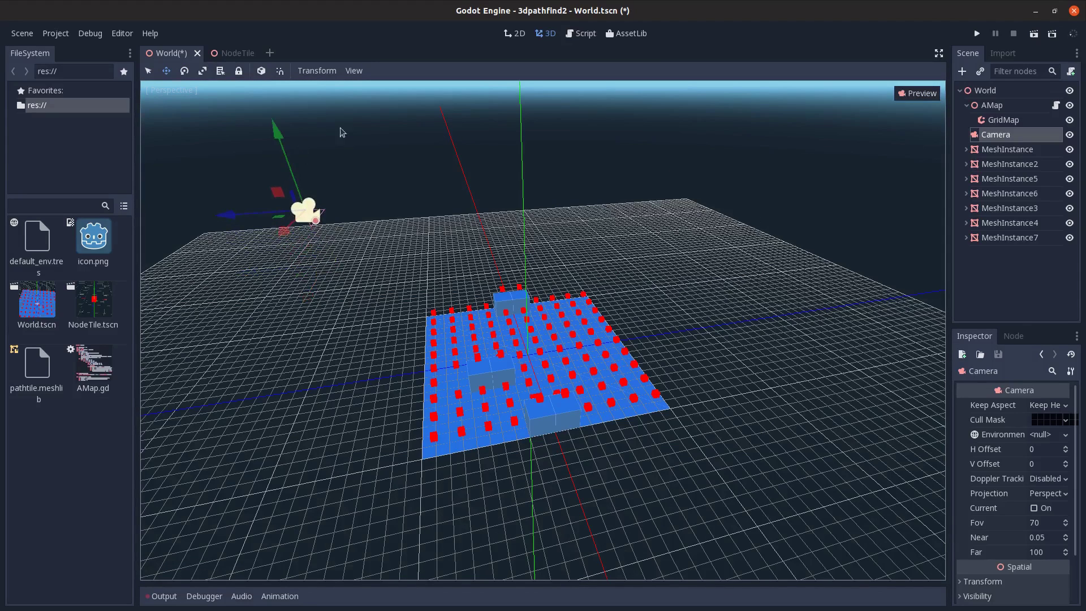
pyautogui.click(922, 95)
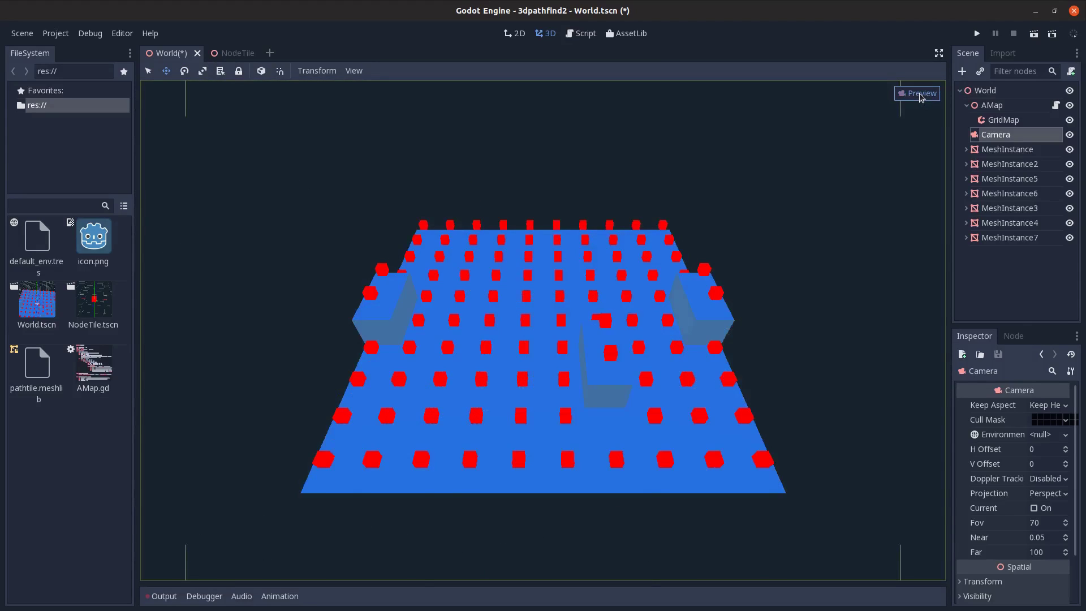
pyautogui.click(921, 95)
# Tilt and lift the Camera further until it frames the whole grid, then save the World scene
pyautogui.press('e')
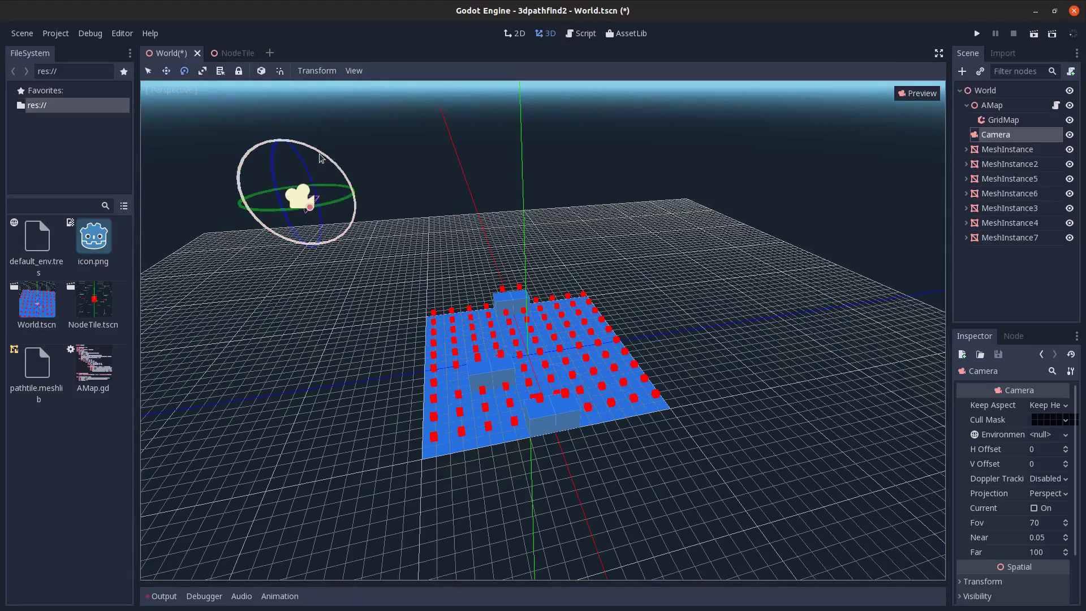
pyautogui.moveTo(335, 165); pyautogui.dragTo(359, 195)
pyautogui.moveTo(358, 194); pyautogui.dragTo(316, 249, button='middle')
pyautogui.press('w')
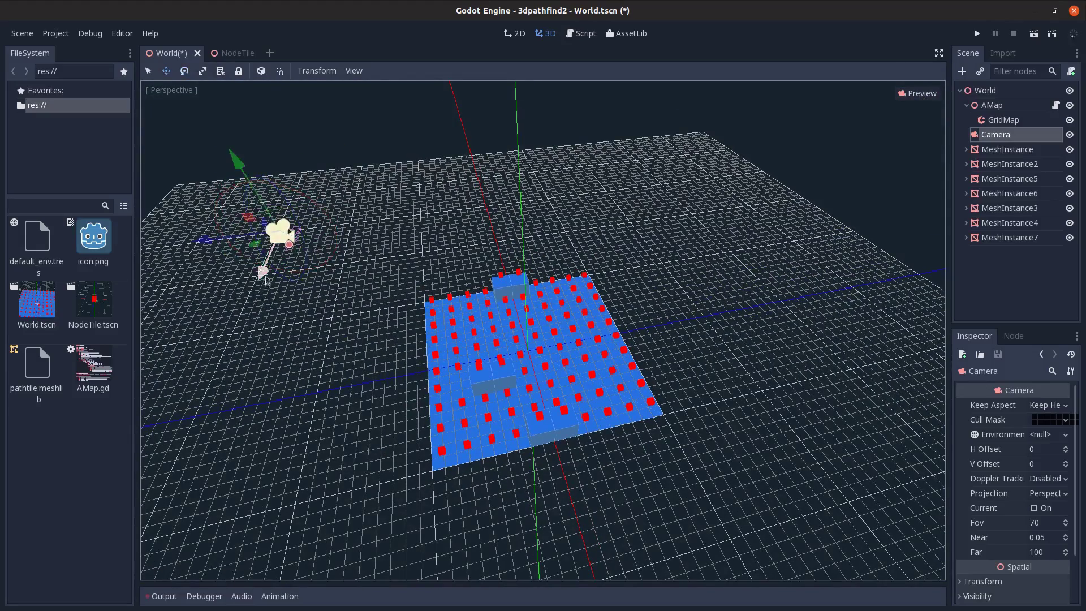
pyautogui.moveTo(289, 246); pyautogui.dragTo(305, 204)
pyautogui.click(901, 93)
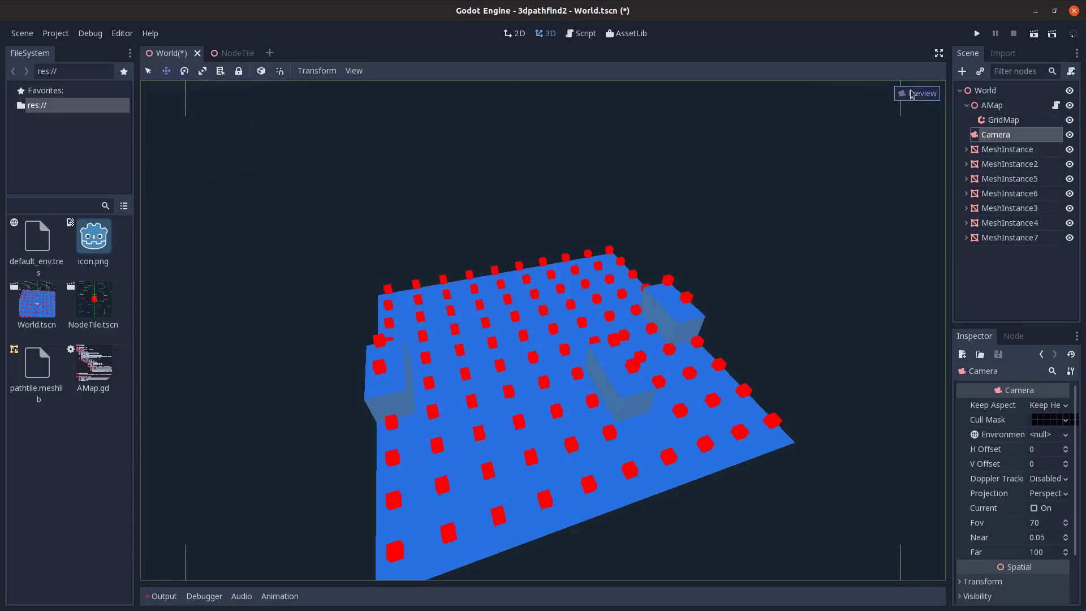
pyautogui.click(911, 94)
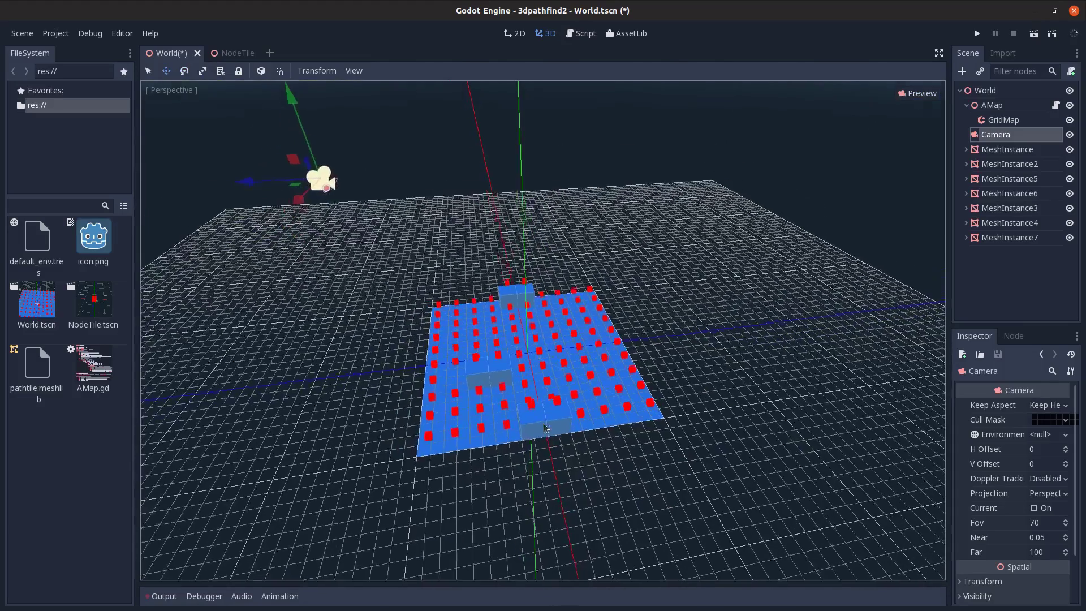
pyautogui.moveTo(542, 357); pyautogui.dragTo(569, 405, button='middle')
pyautogui.scroll(3, 671, 348)
pyautogui.moveTo(670, 348); pyautogui.dragTo(641, 280, button='middle')
pyautogui.hotkey('ctrl', 's')
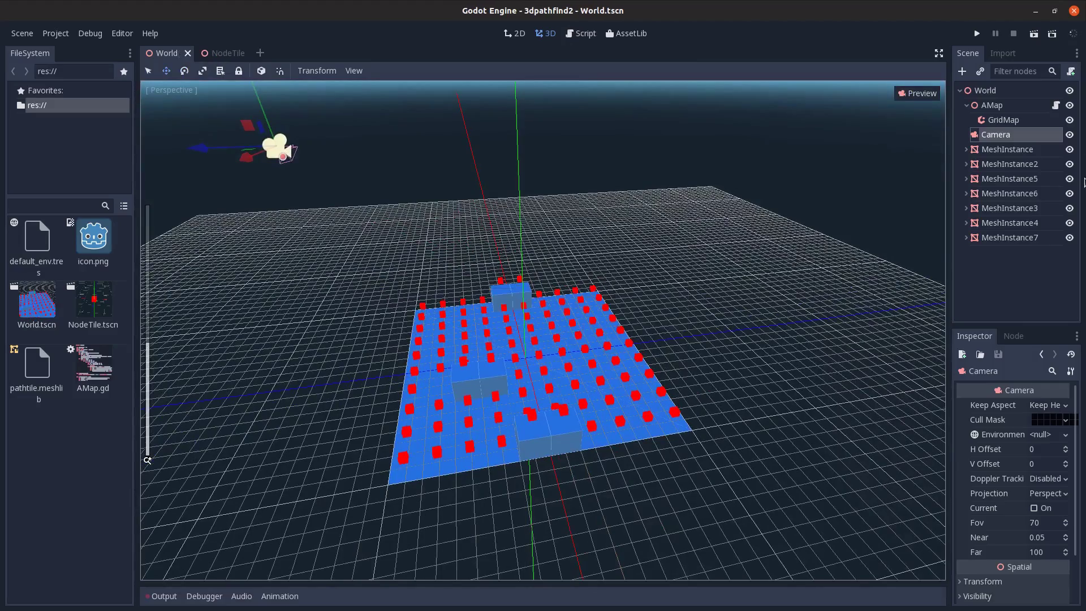
# Create a new scene with a KinematicBody root named Unit and a CollisionShape child
pyautogui.click(260, 53)
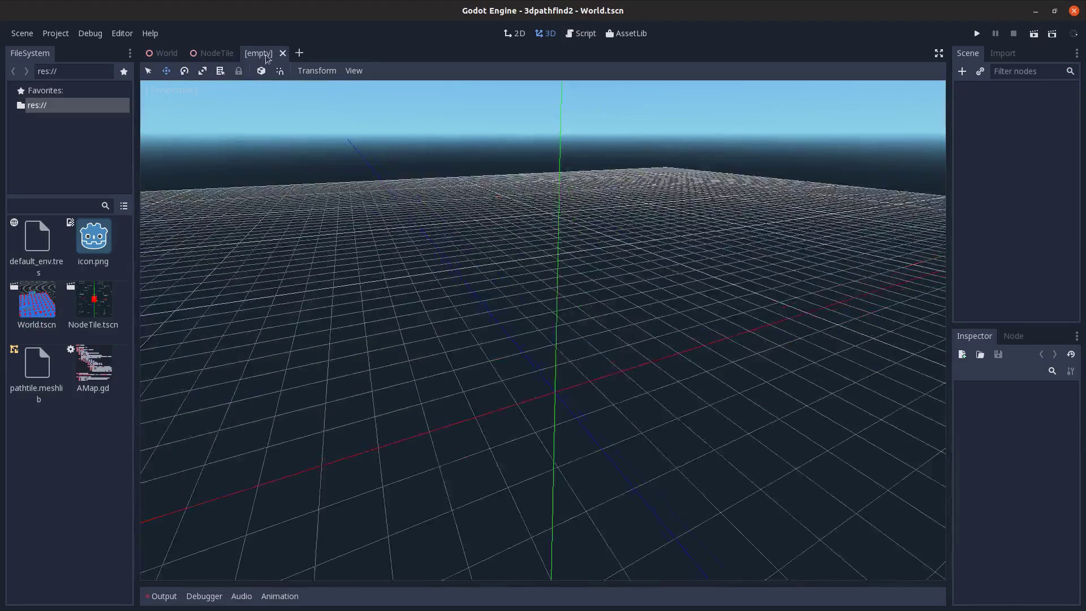
pyautogui.click(963, 71)
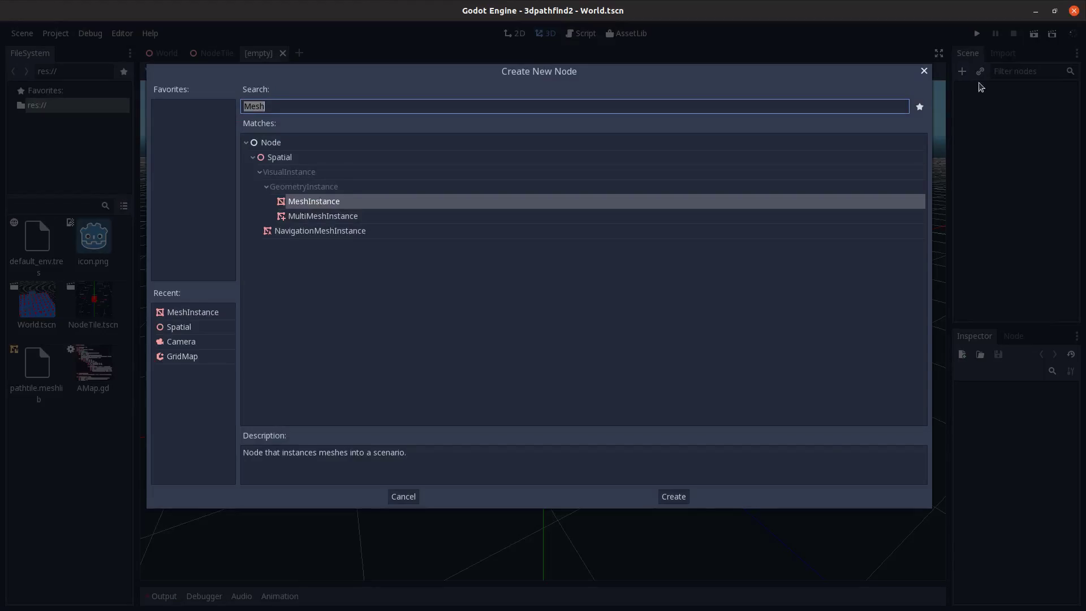
pyautogui.write('kin')
pyautogui.press('Return')
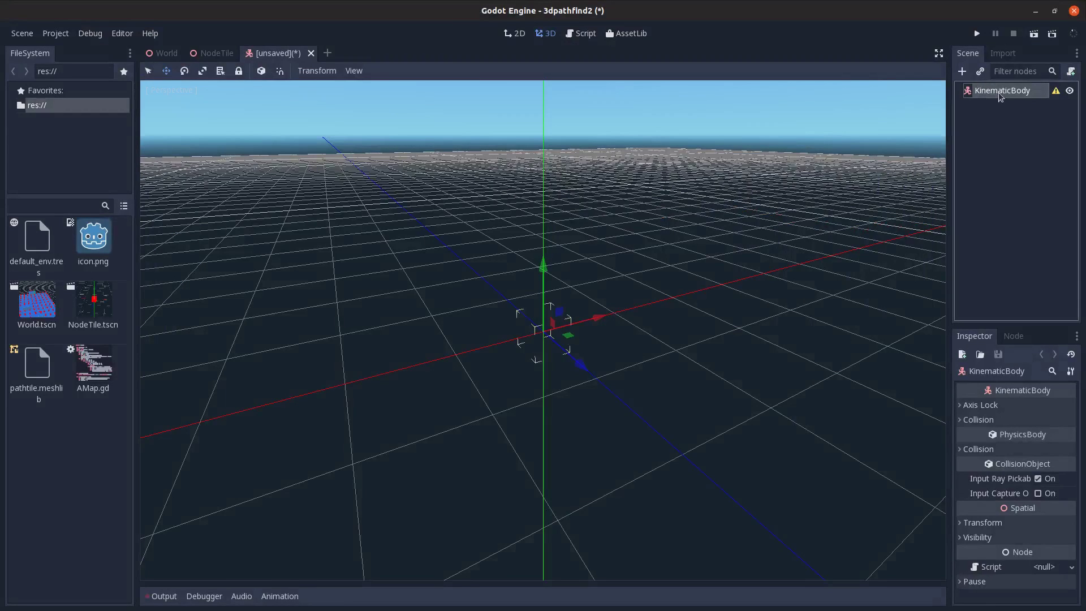
pyautogui.doubleClick(999, 93)
pyautogui.write('Unit')
pyautogui.press('Return')
pyautogui.hotkey('ctrl', 'a')
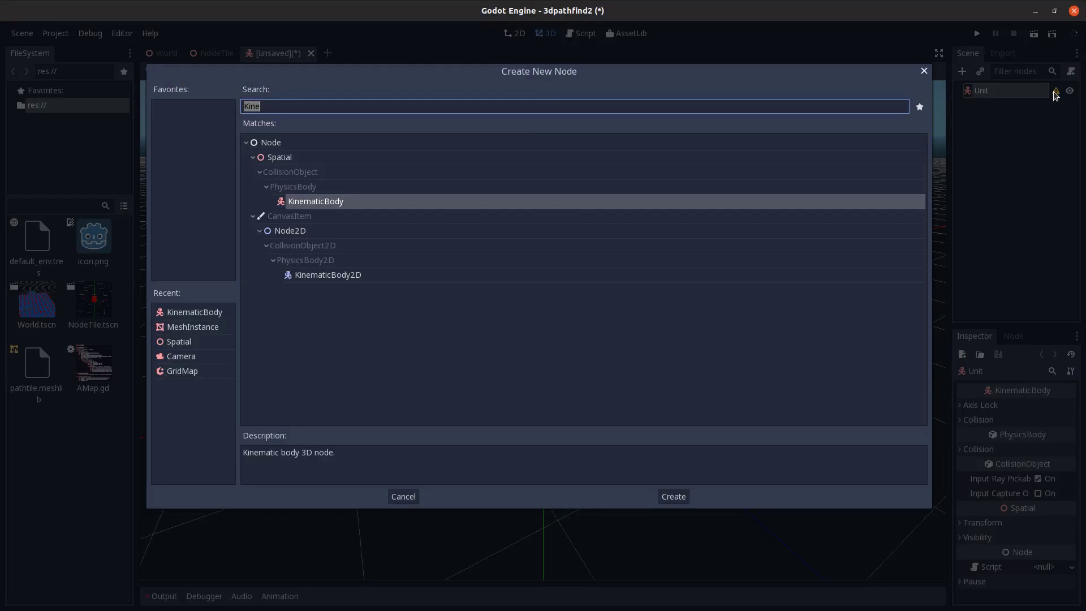
pyautogui.write('coll')
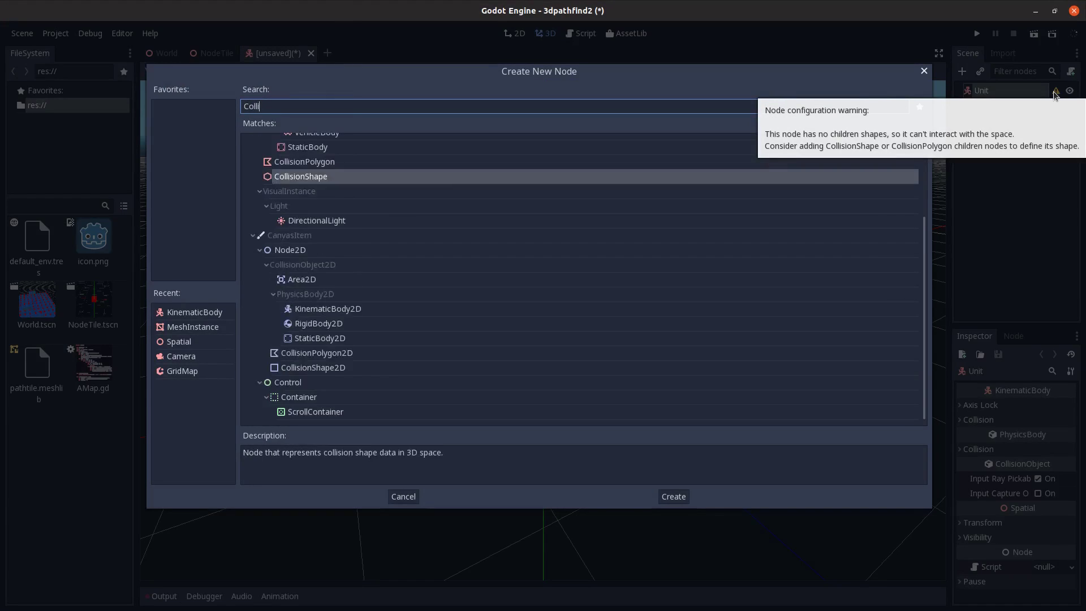
pyautogui.press('Return')
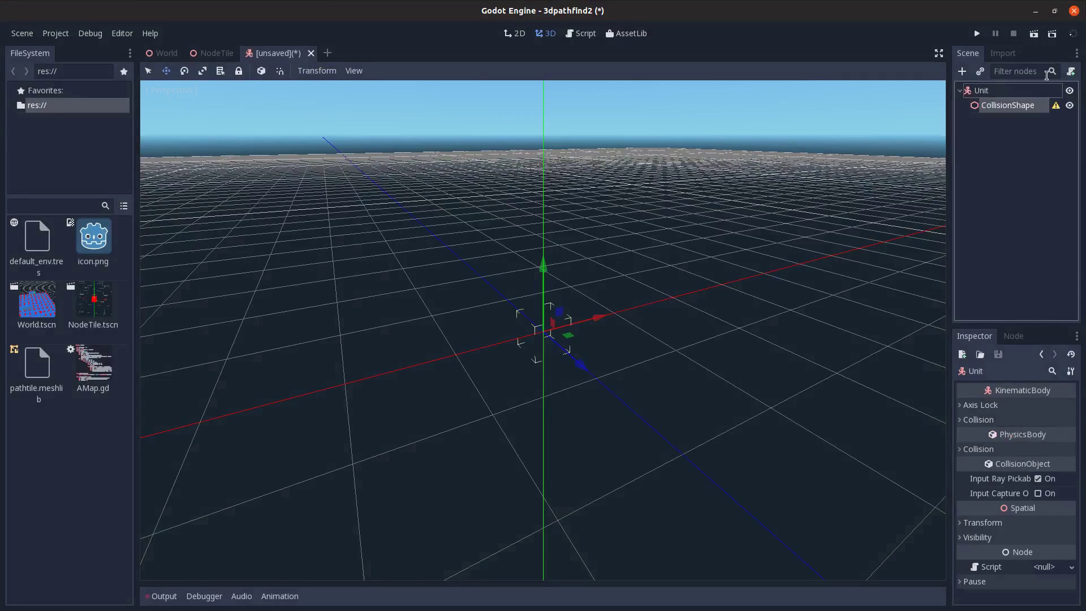
# Add a MeshInstance with a new CapsuleMesh and give the CollisionShape a capsule shape
pyautogui.click(1031, 97)
pyautogui.hotkey('ctrl', 'a')
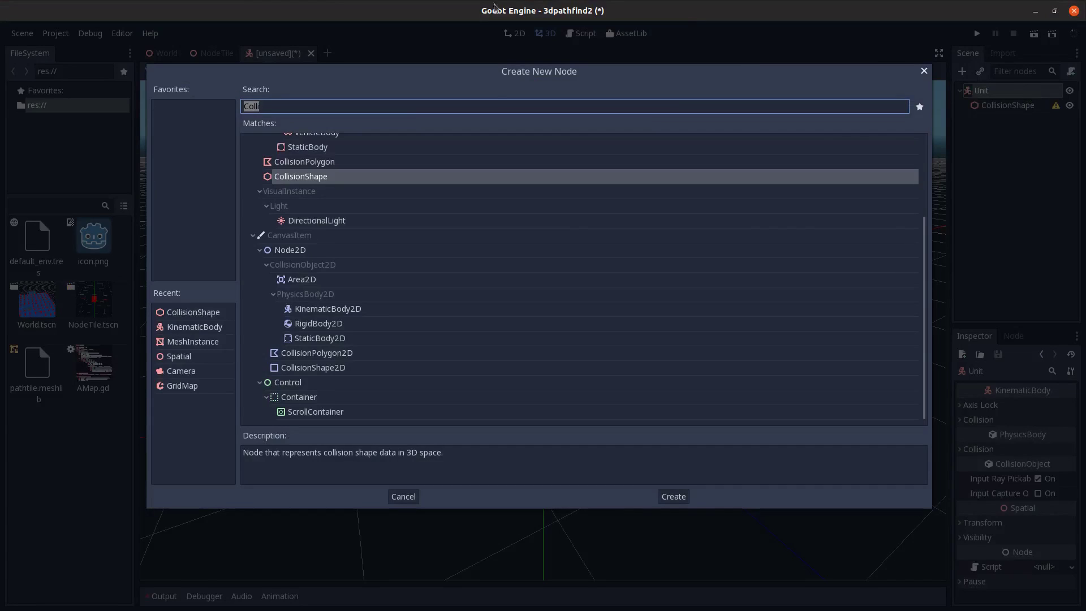
pyautogui.doubleClick(206, 343)
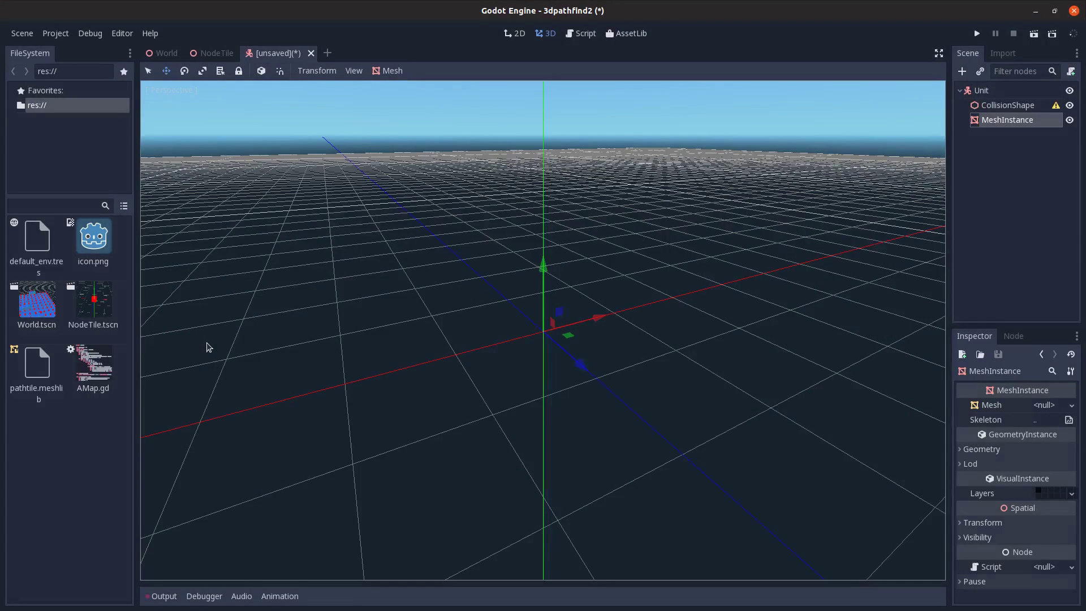
pyautogui.click(1045, 405)
pyautogui.click(1029, 433)
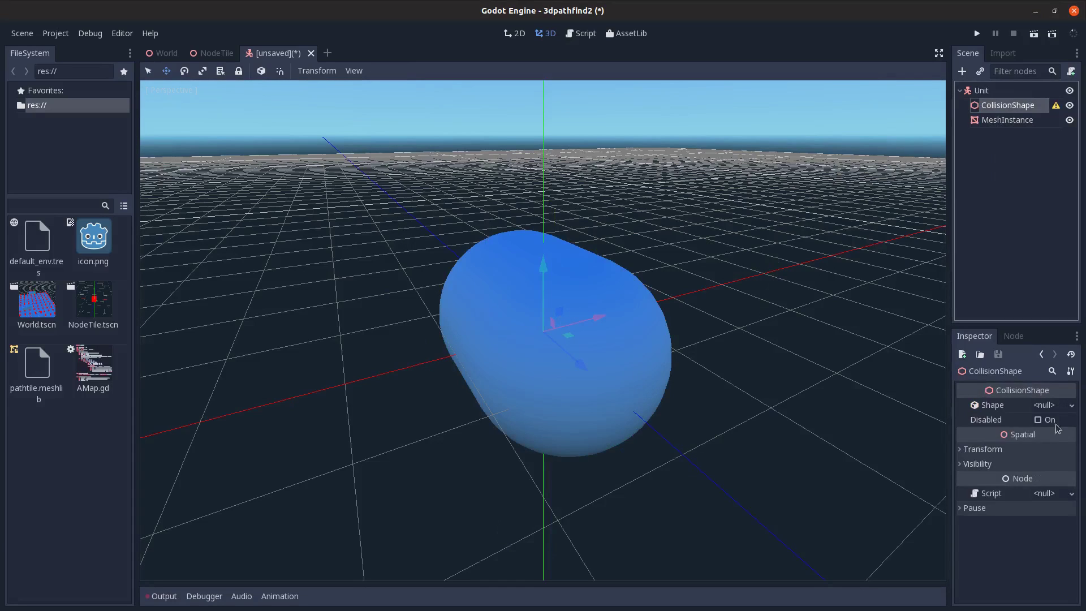
pyautogui.click(1044, 405)
pyautogui.click(1027, 433)
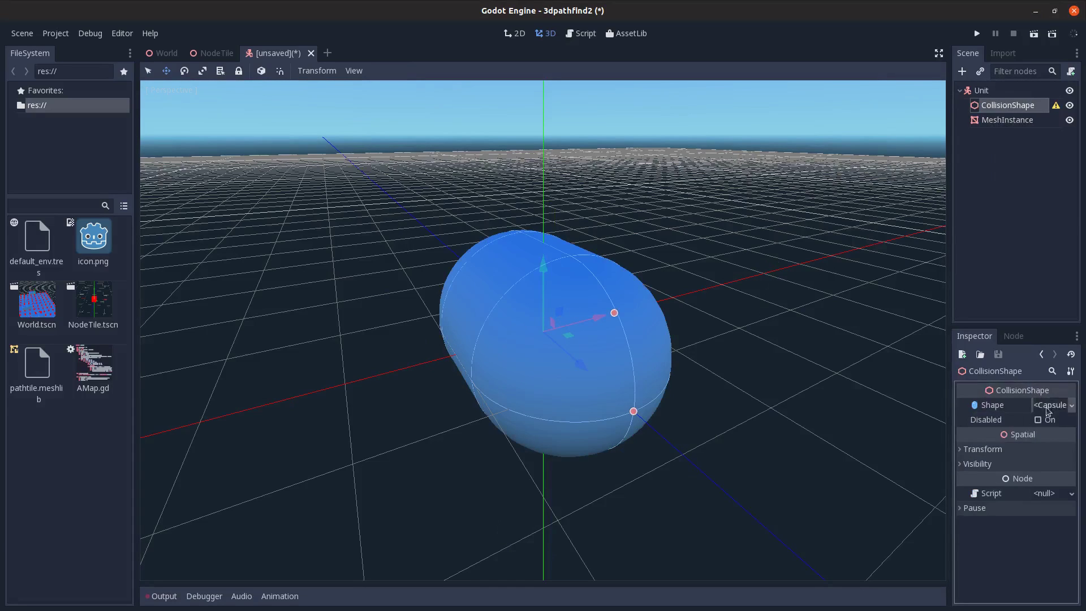
# Rotate both the mesh and collision shape 90° on X and raise them one unit up
pyautogui.keyDown('ctrl'); pyautogui.click(1012, 119); pyautogui.keyUp('ctrl')
pyautogui.click(997, 406)
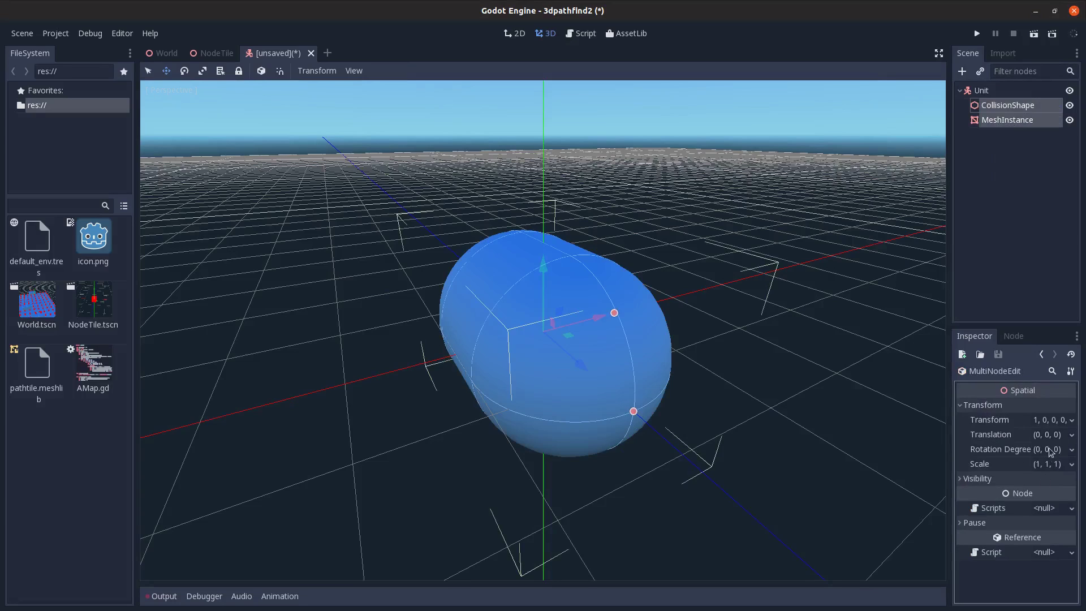
pyautogui.click(1048, 450)
pyautogui.write('90')
pyautogui.press('Return')
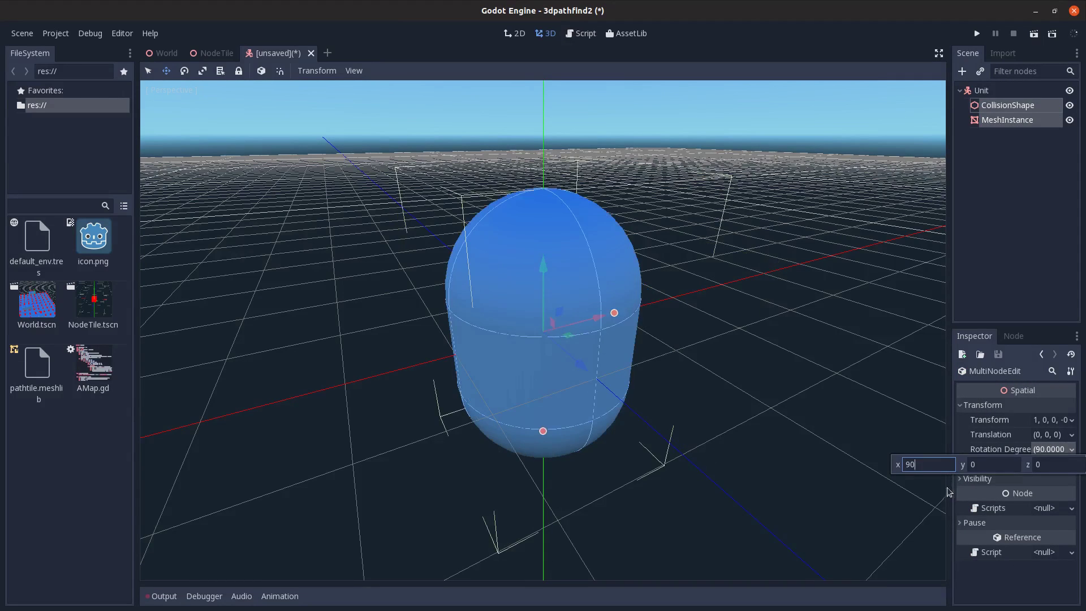
pyautogui.scroll(-3, 671, 314)
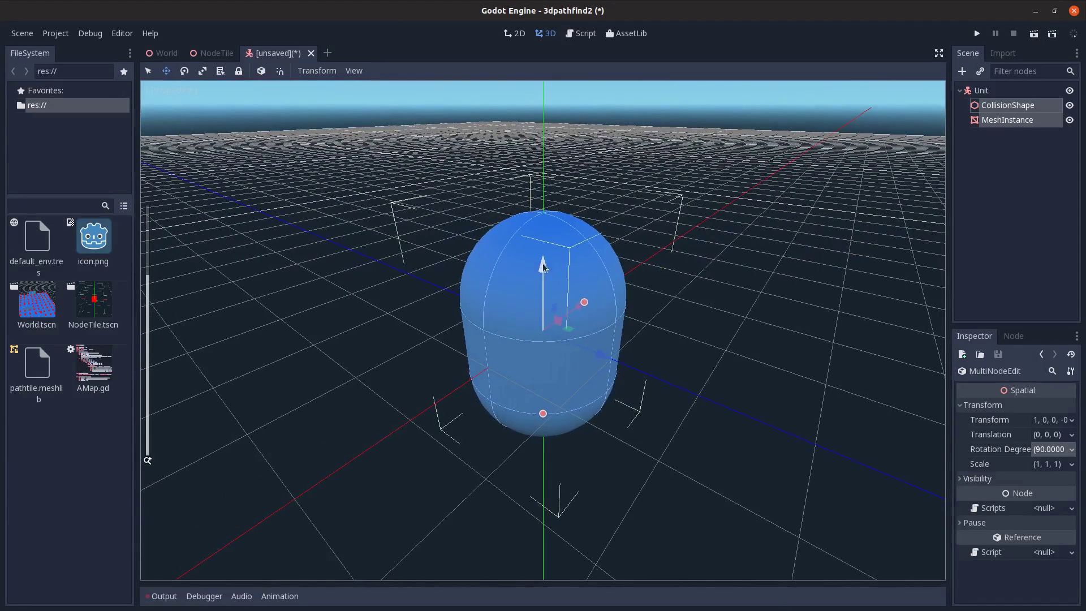
pyautogui.moveTo(544, 267); pyautogui.dragTo(543, 182)
pyautogui.moveTo(472, 394); pyautogui.dragTo(1031, 91, button='middle')
# Give the capsule mesh a new SpatialMaterial with a black albedo colour
pyautogui.click(1017, 98)
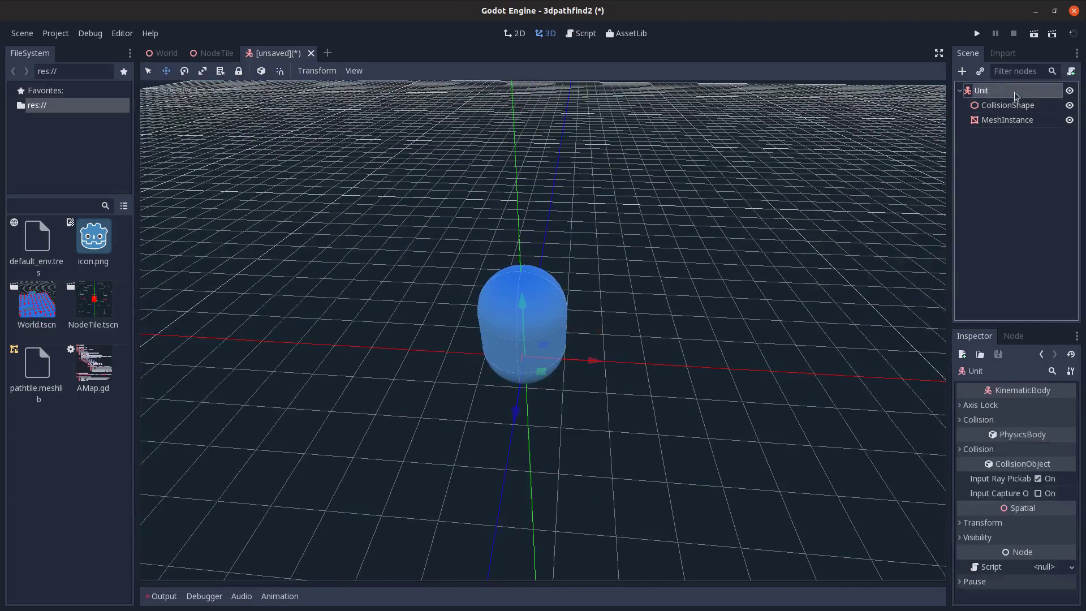
pyautogui.click(1004, 121)
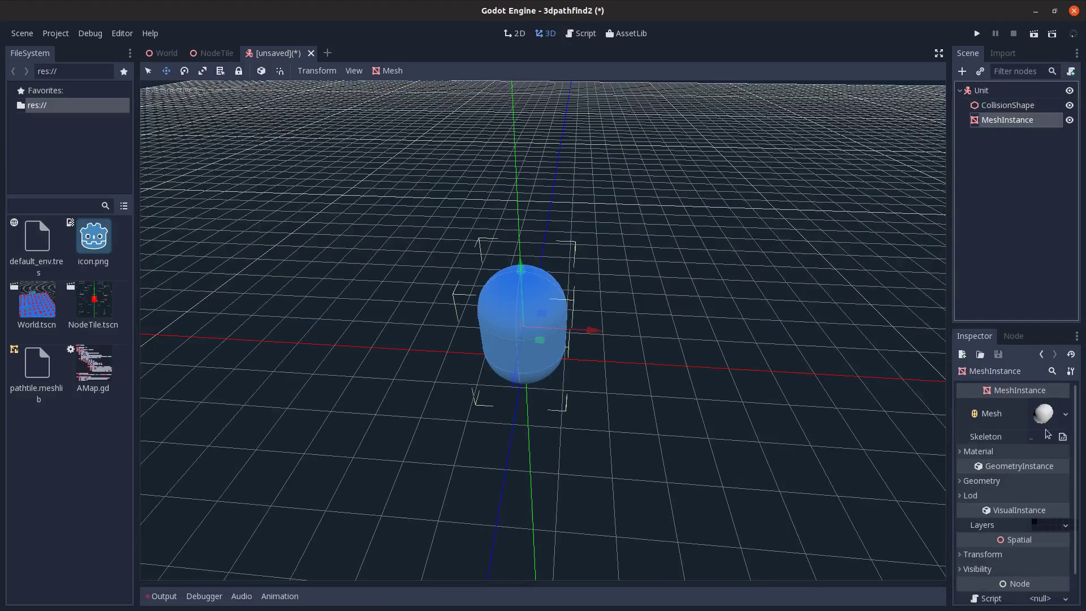
pyautogui.click(984, 452)
pyautogui.click(1049, 466)
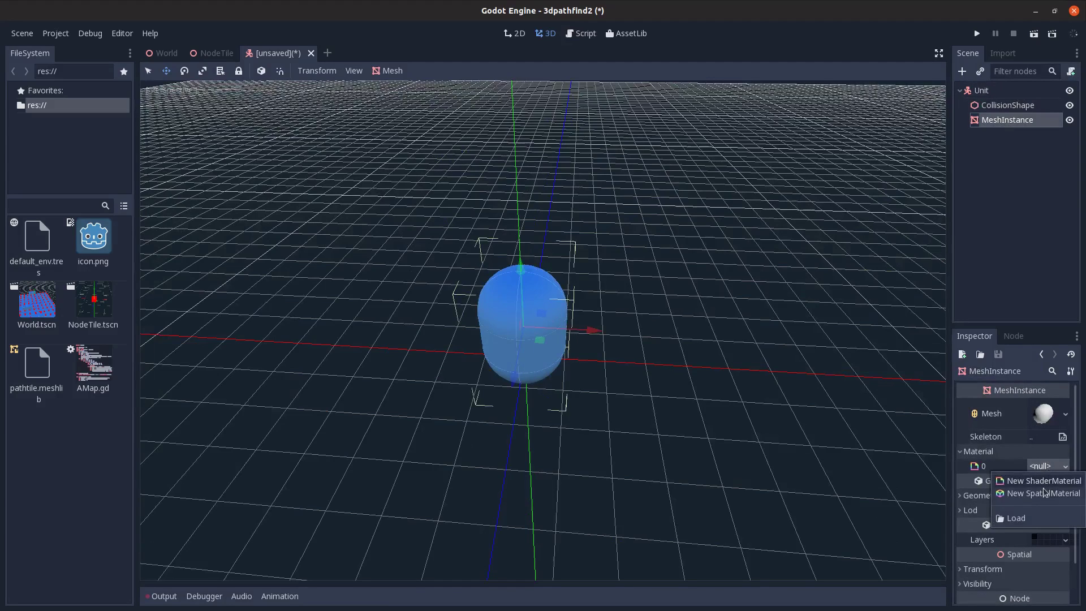
pyautogui.click(1044, 493)
pyautogui.click(1044, 466)
pyautogui.click(997, 450)
pyautogui.click(1045, 463)
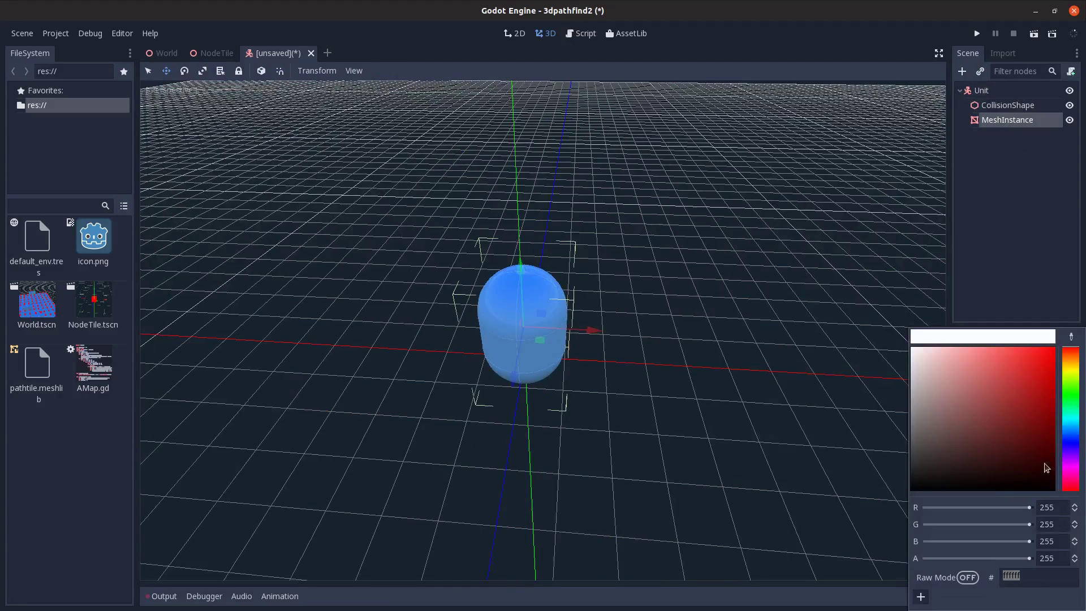
pyautogui.click(1018, 482)
pyautogui.moveTo(763, 383)
pyautogui.mouseDown(button='middle')
pyautogui.moveTo(647, 419)
pyautogui.moveTo(739, 388)
pyautogui.moveTo(696, 399)
pyautogui.mouseUp(button='middle')
# Move Unit from collision layer 1 to layer 2 and save the scene as a new file
pyautogui.click(1015, 91)
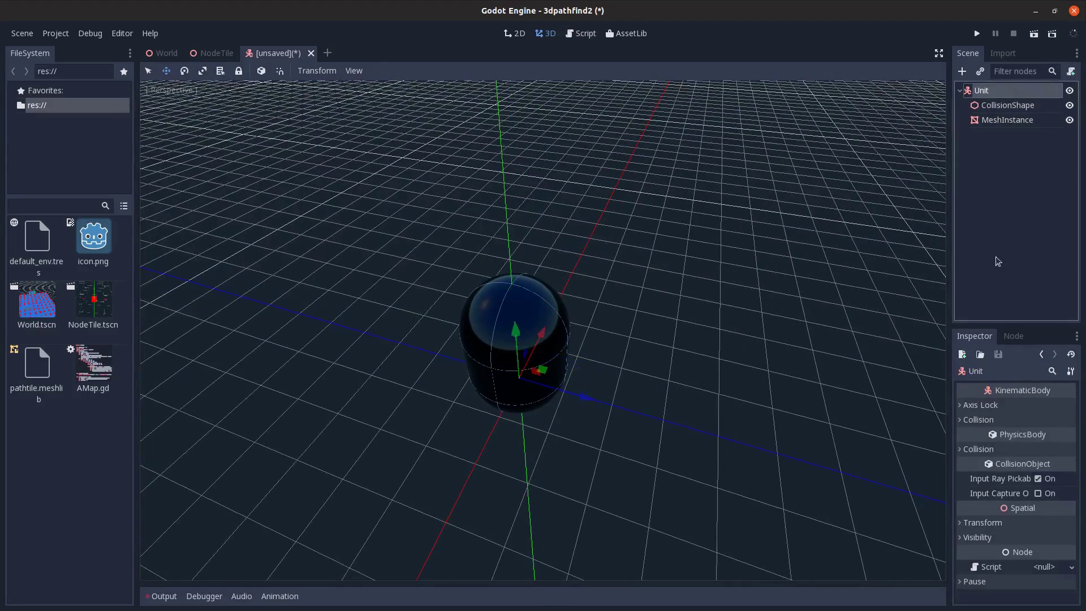
pyautogui.click(1001, 452)
pyautogui.click(1034, 465)
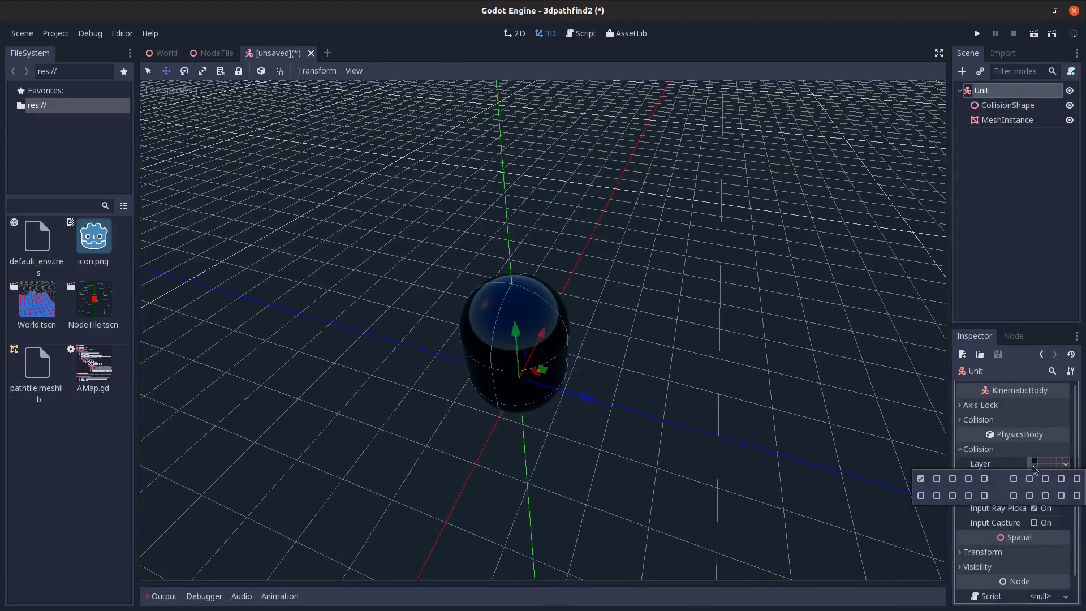
pyautogui.click(938, 479)
pyautogui.click(640, 269)
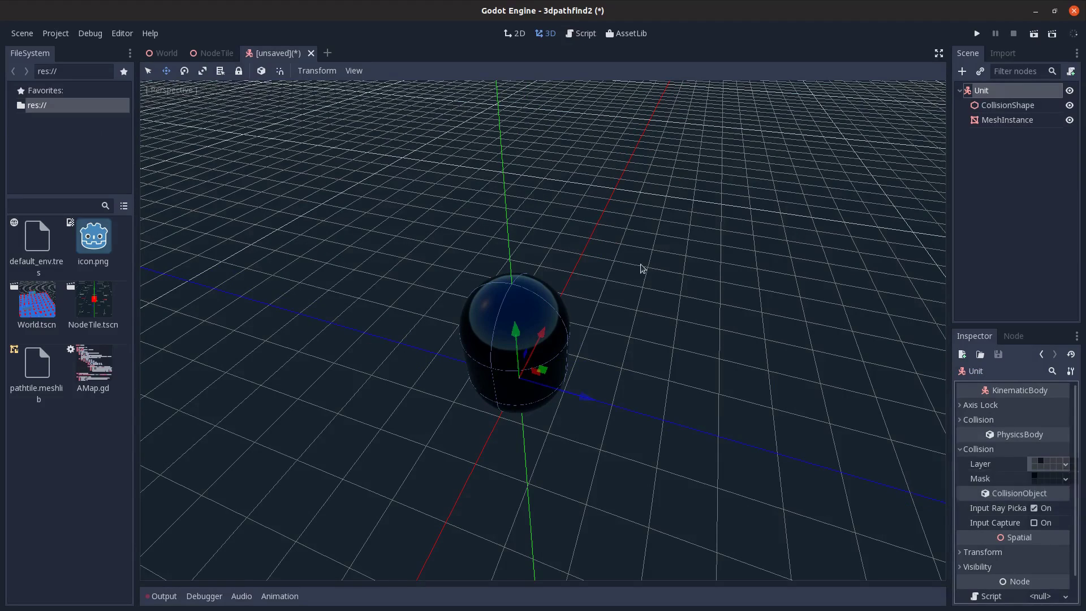
pyautogui.moveTo(583, 300); pyautogui.dragTo(1040, 466, button='middle')
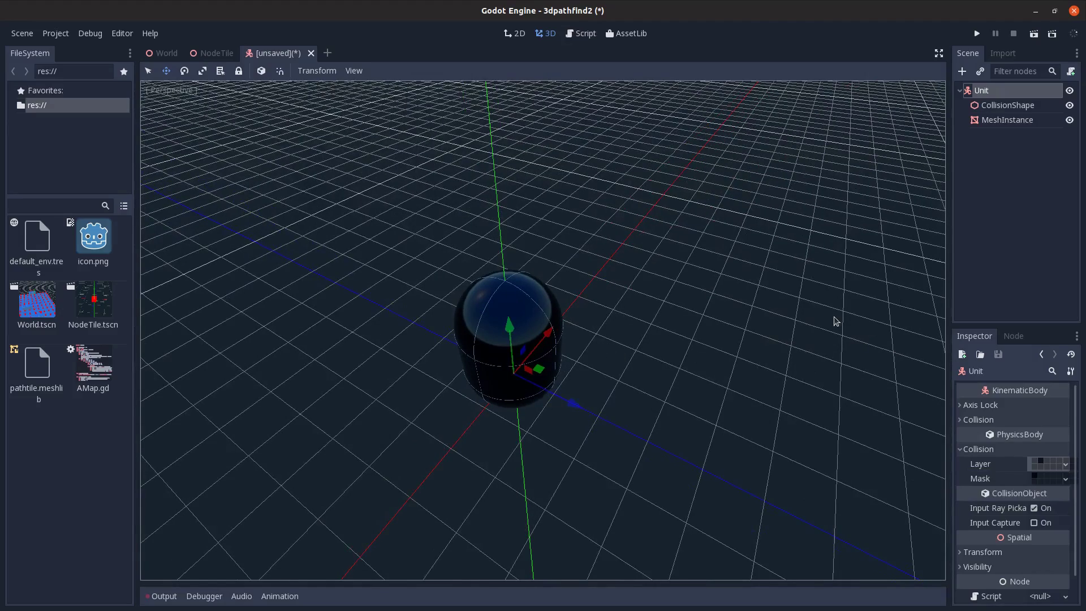
pyautogui.scroll(2, 819, 321)
pyautogui.hotkey('ctrl', 's')
# Confirm the Unit.tscn save and attach a new Unit.gd script to Unit
pyautogui.press('Return')
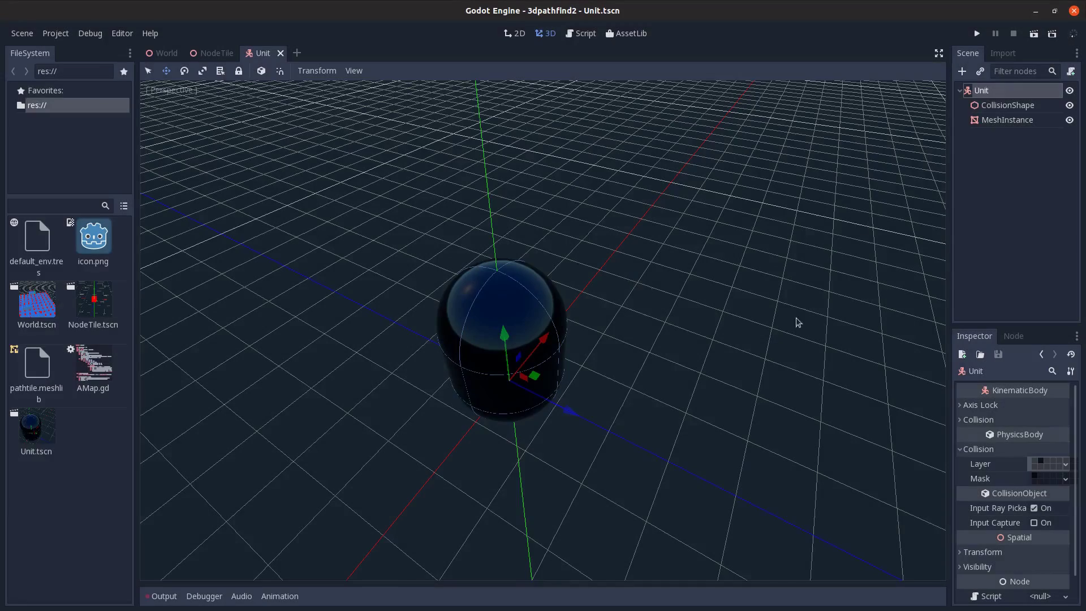
pyautogui.click(1071, 72)
pyautogui.click(577, 404)
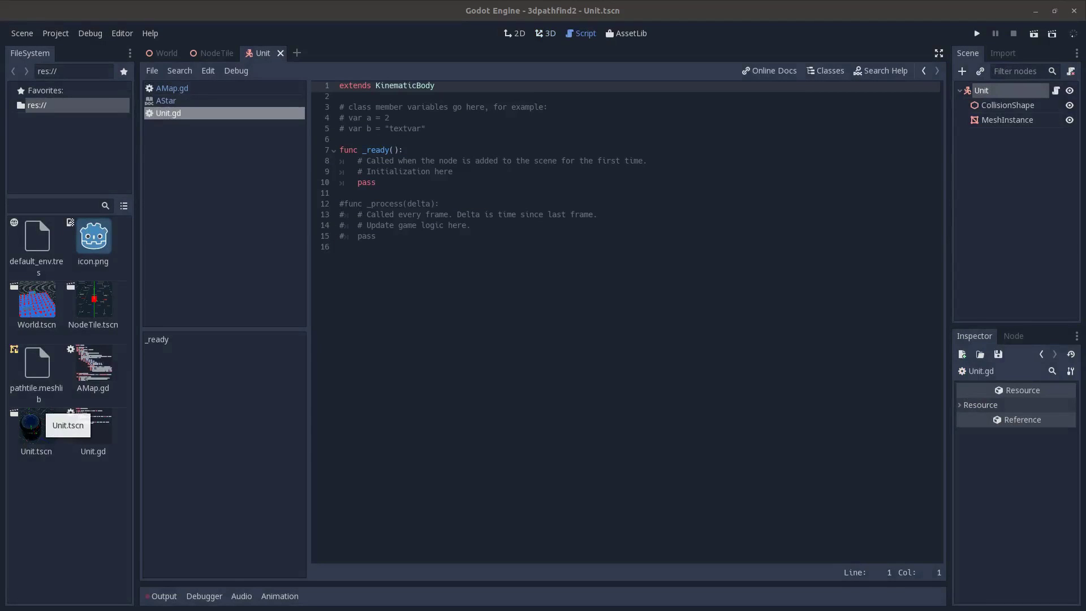
# Replace the template with path, path_ind, move_speed and amap declarations
pyautogui.click(441, 243)
pyautogui.hotkey('ctrl', 'a')
pyautogui.write('var path = [] var path_ind = 0 const move_speed = 5 onready var amap = get_parent()')
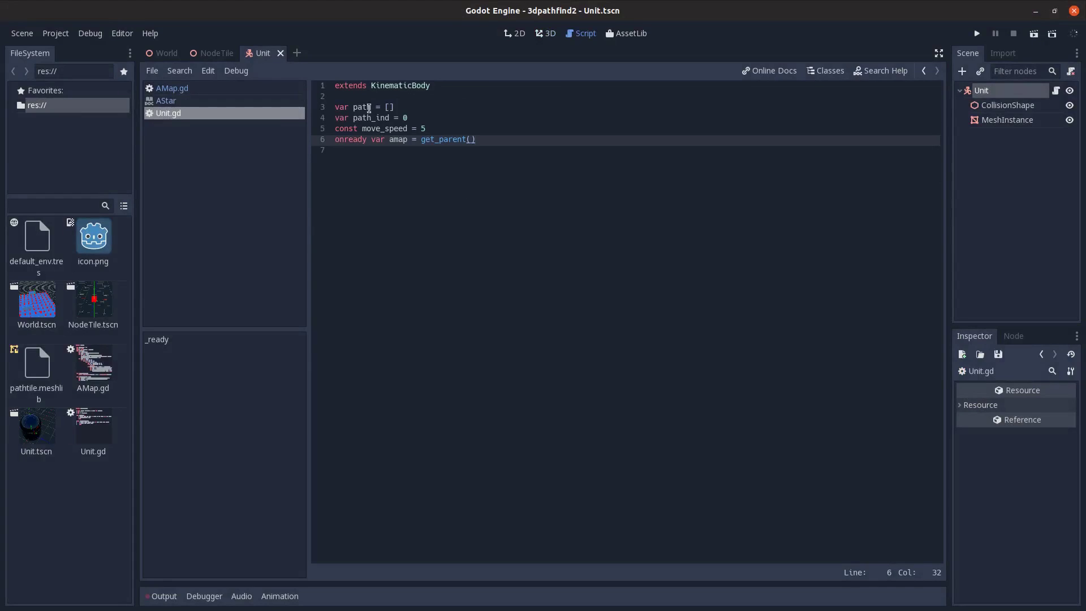
pyautogui.doubleClick(360, 107)
pyautogui.doubleClick(373, 118)
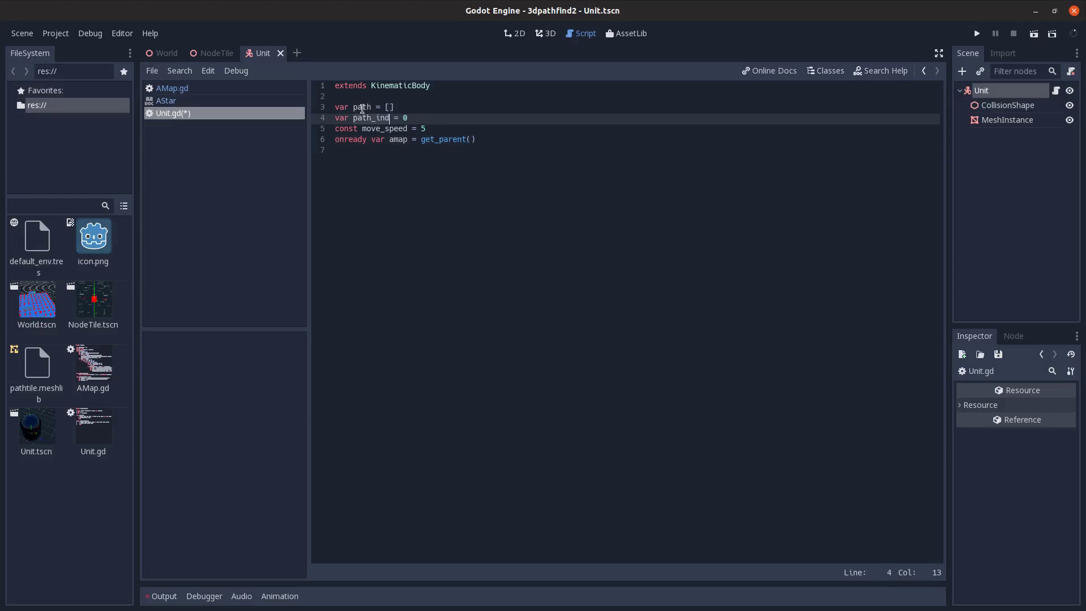
pyautogui.click(388, 107)
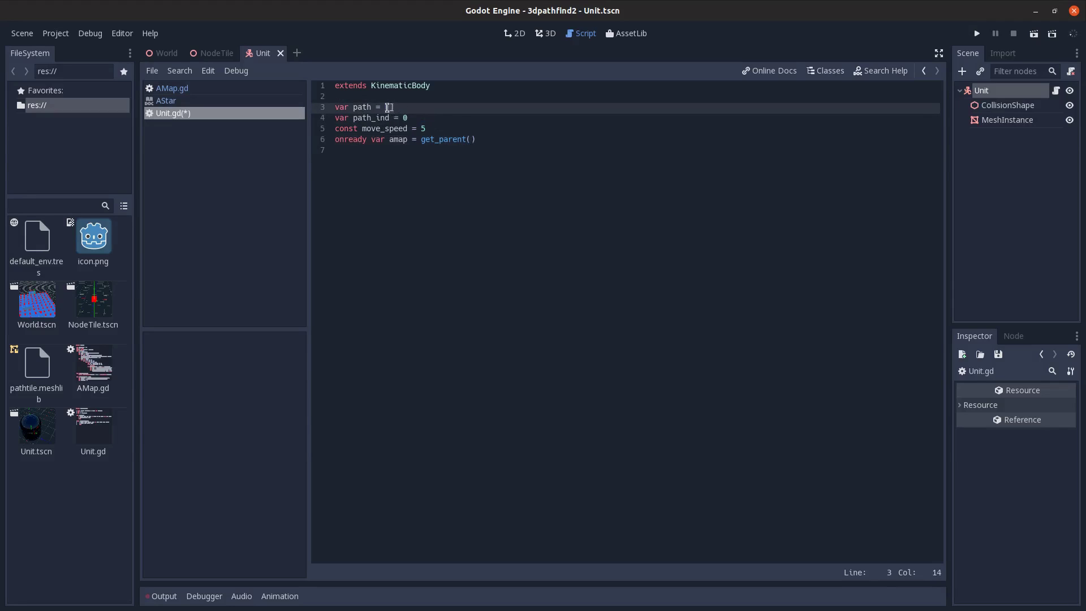
pyautogui.doubleClick(392, 128)
pyautogui.click(485, 143)
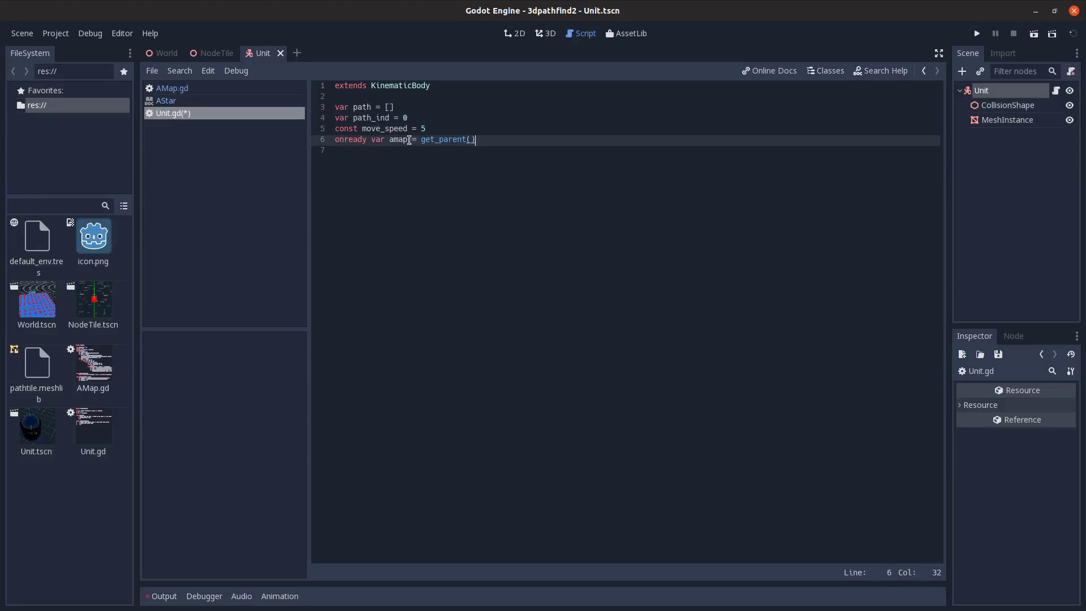
pyautogui.doubleClick(392, 142)
# Add the _ready function joining the units group and space below it for _physics_process
pyautogui.click(487, 143)
pyautogui.press('Return')
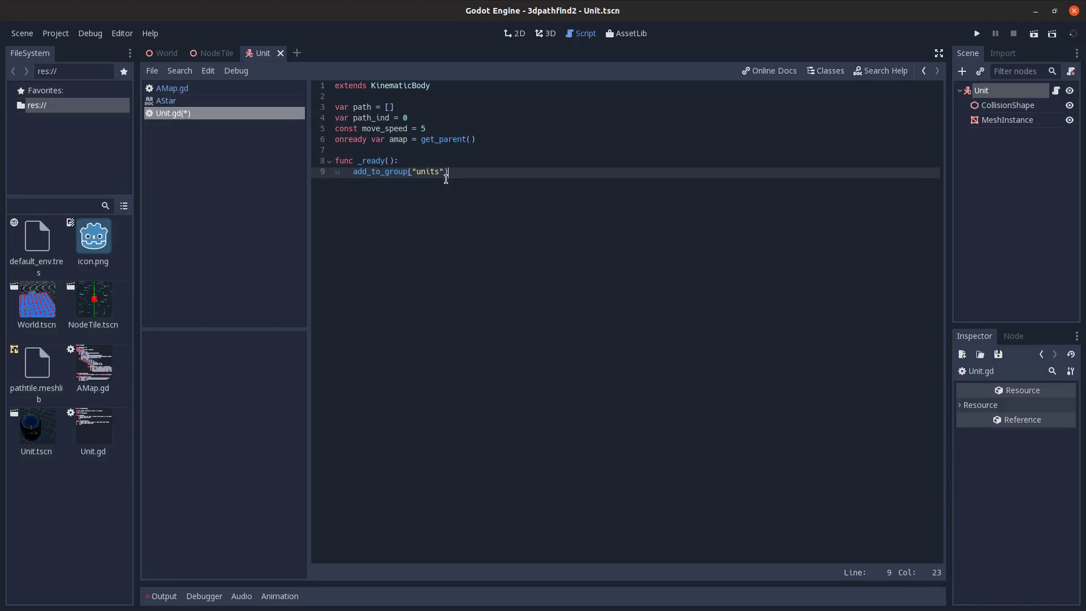
pyautogui.press('Return')
pyautogui.press('Return')
pyautogui.press('BackSpace')
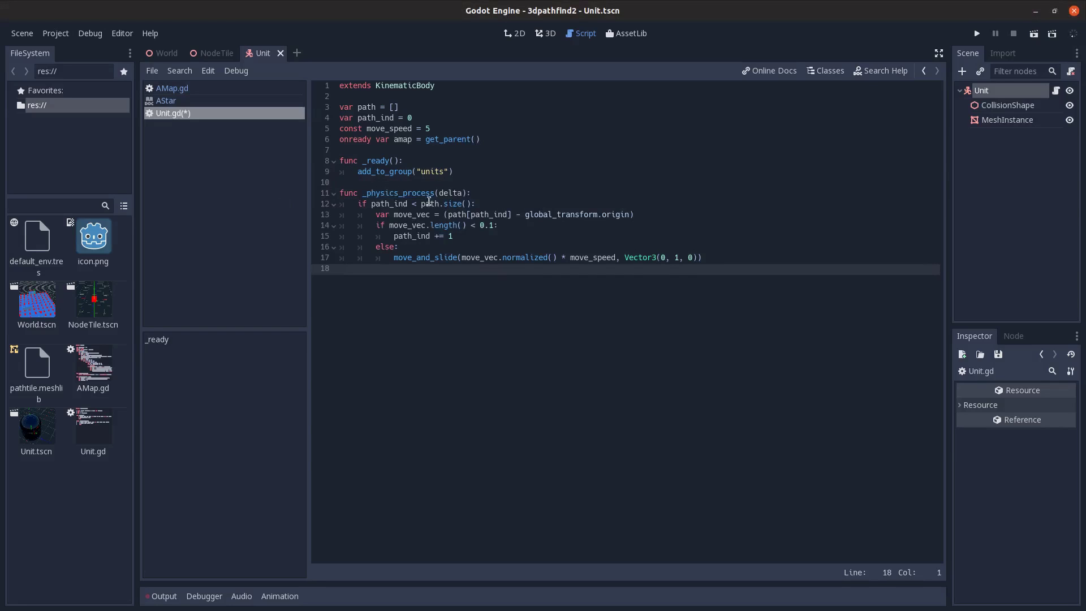
pyautogui.click(405, 195)
pyautogui.moveTo(358, 205); pyautogui.dragTo(476, 205)
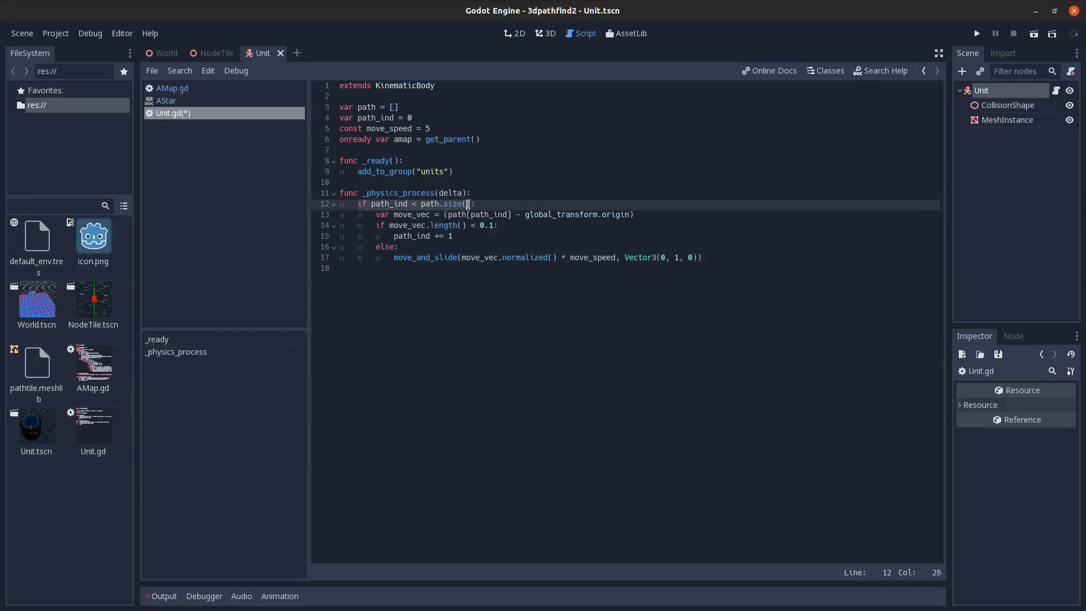
pyautogui.doubleClick(388, 204)
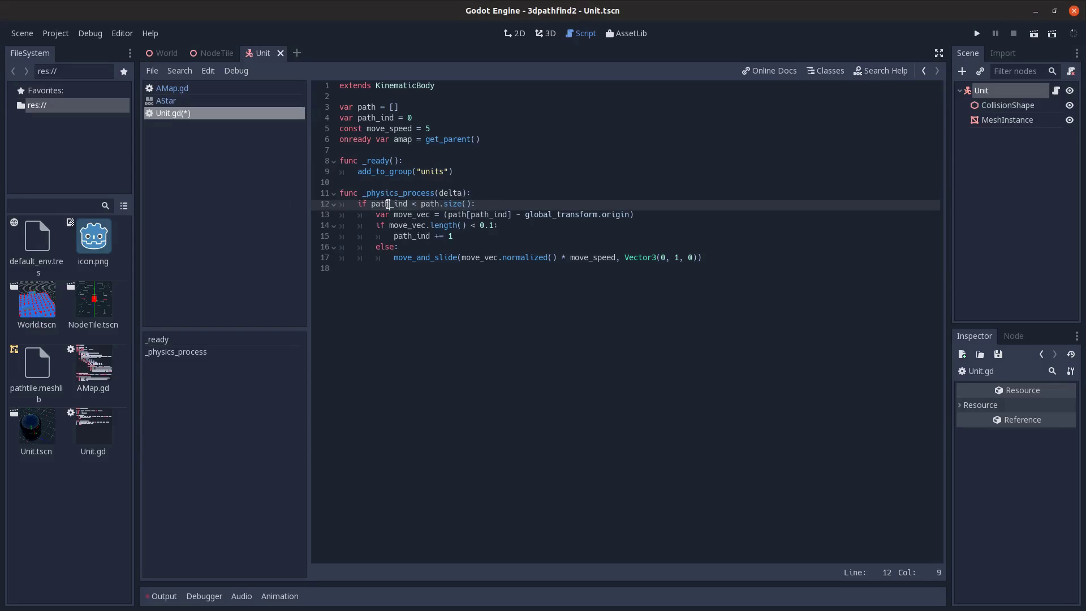
pyautogui.doubleClick(369, 108)
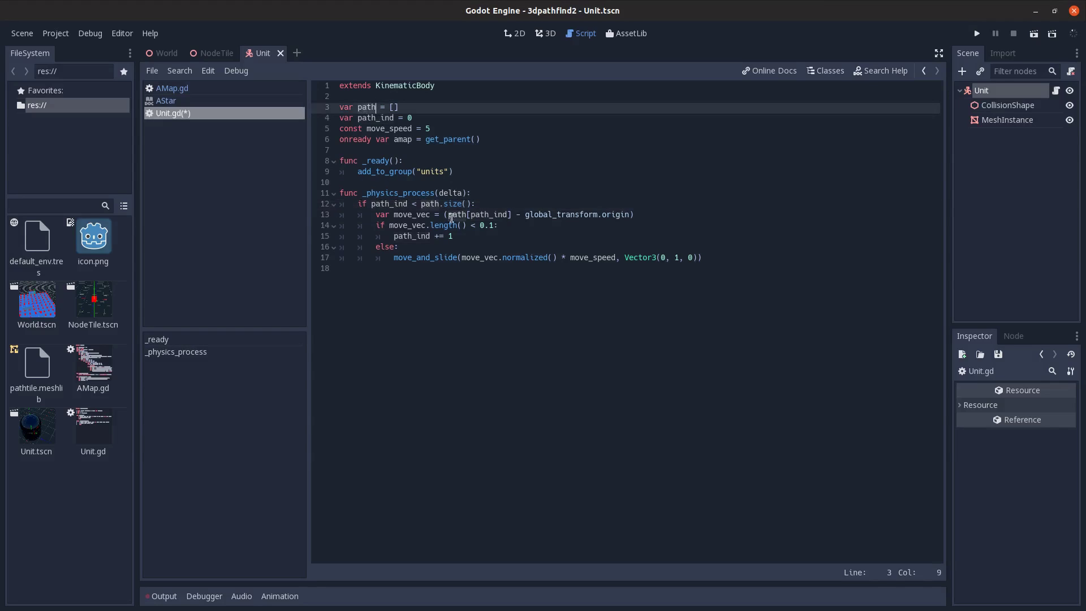
pyautogui.click(473, 205)
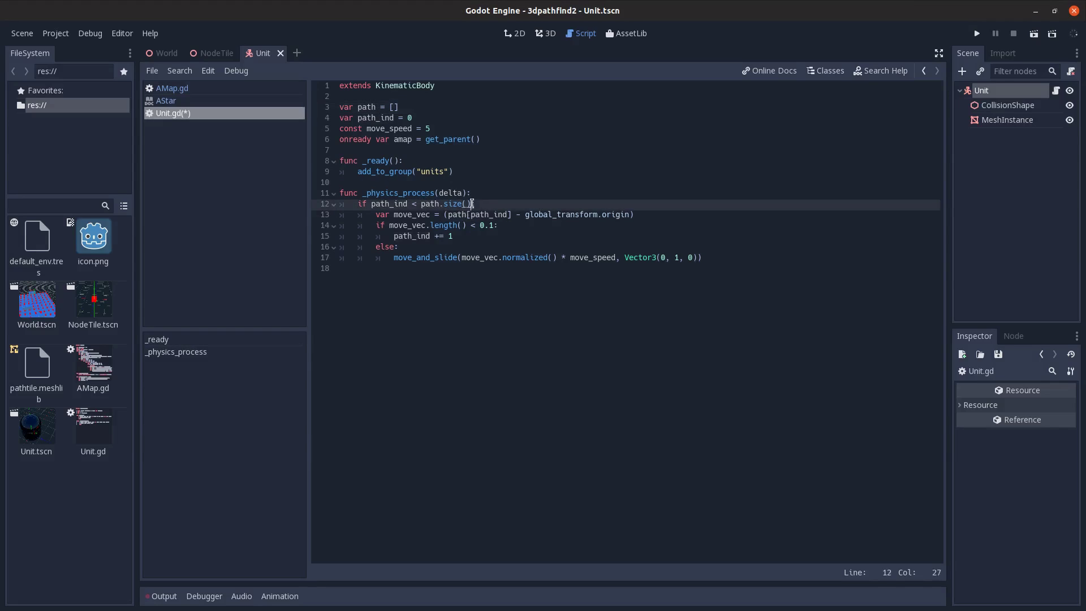
pyautogui.press('Home')
pyautogui.click(375, 215)
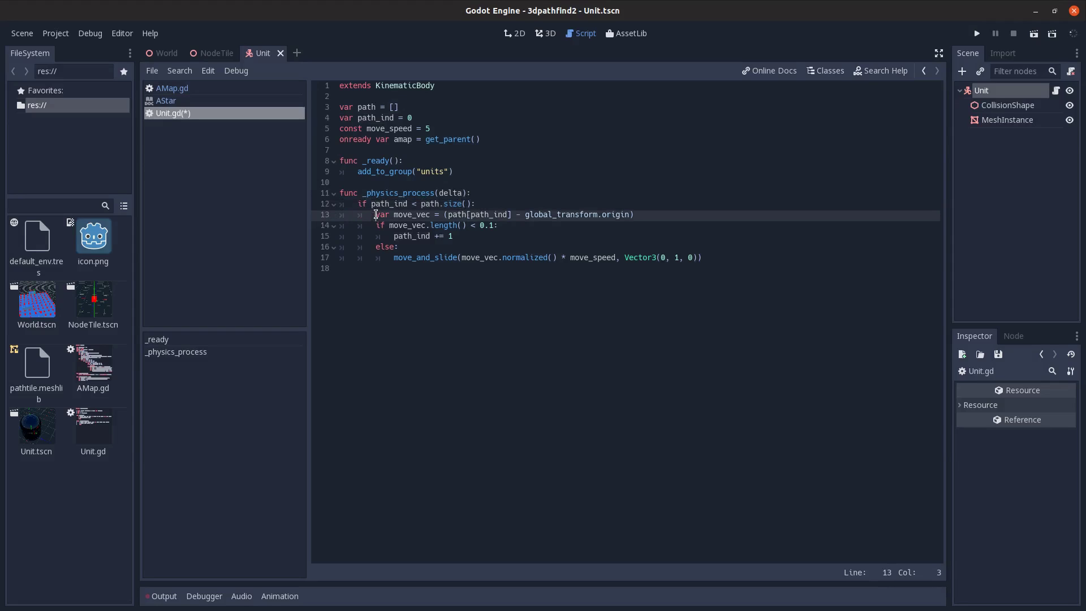
pyautogui.doubleClick(403, 215)
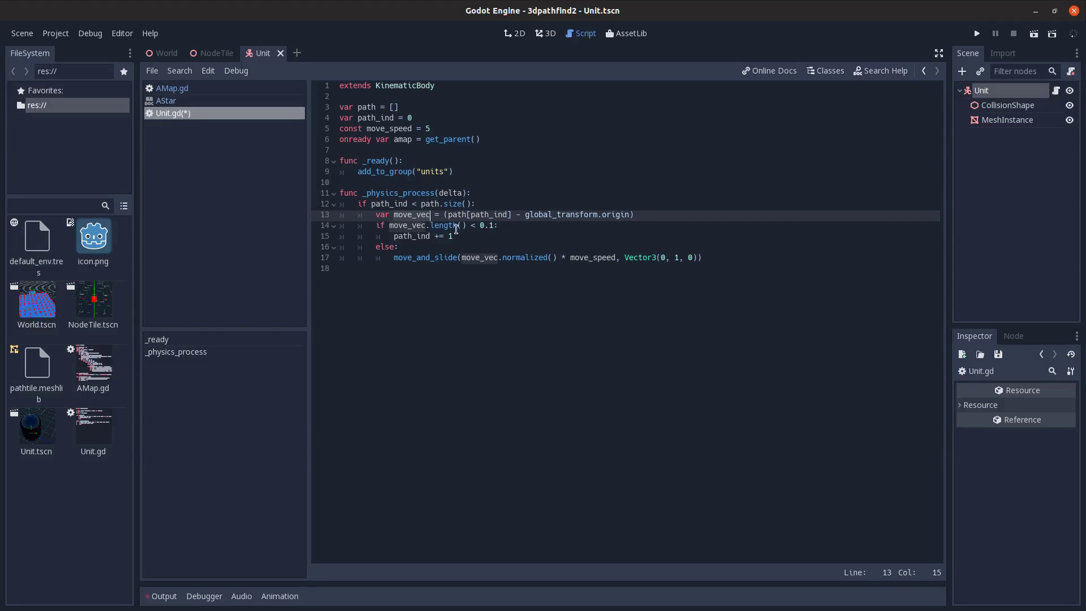
pyautogui.click(599, 214)
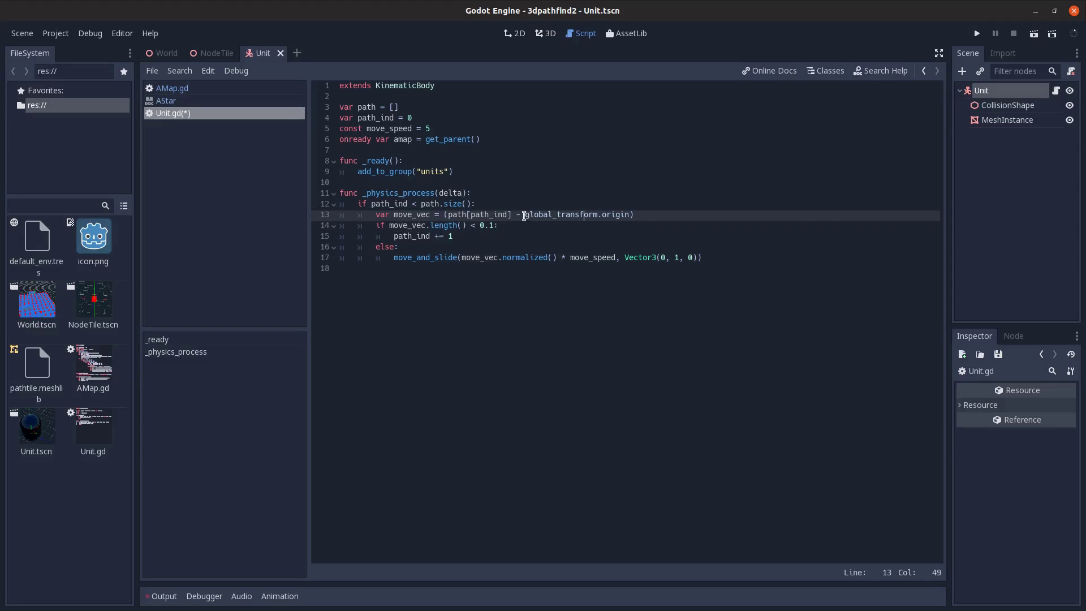
pyautogui.moveTo(524, 215); pyautogui.dragTo(625, 215)
pyautogui.click(451, 215)
pyautogui.moveTo(450, 215); pyautogui.dragTo(512, 217)
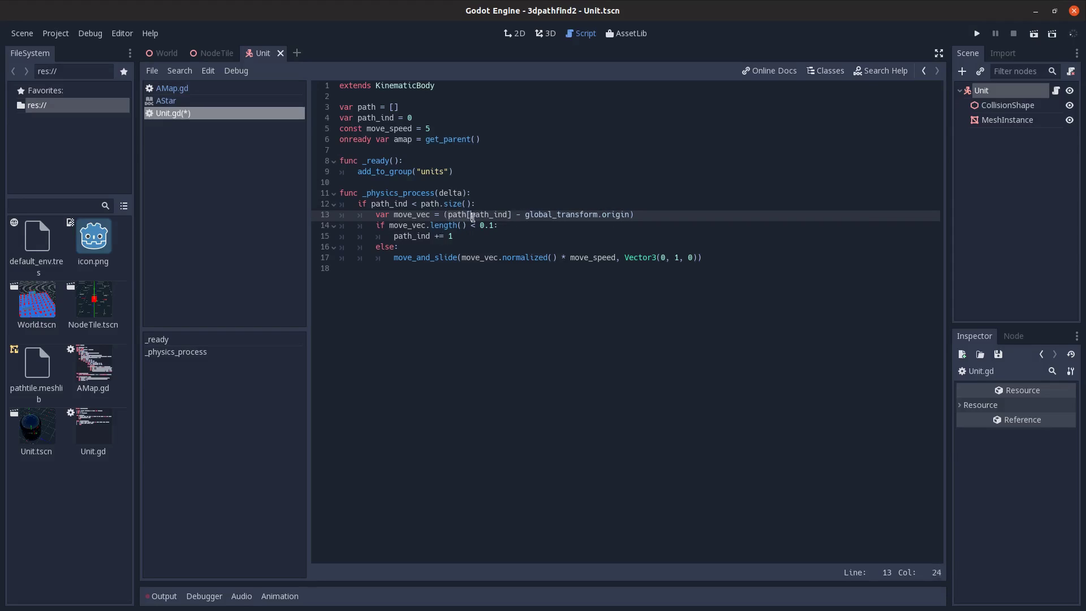
pyautogui.click(499, 215)
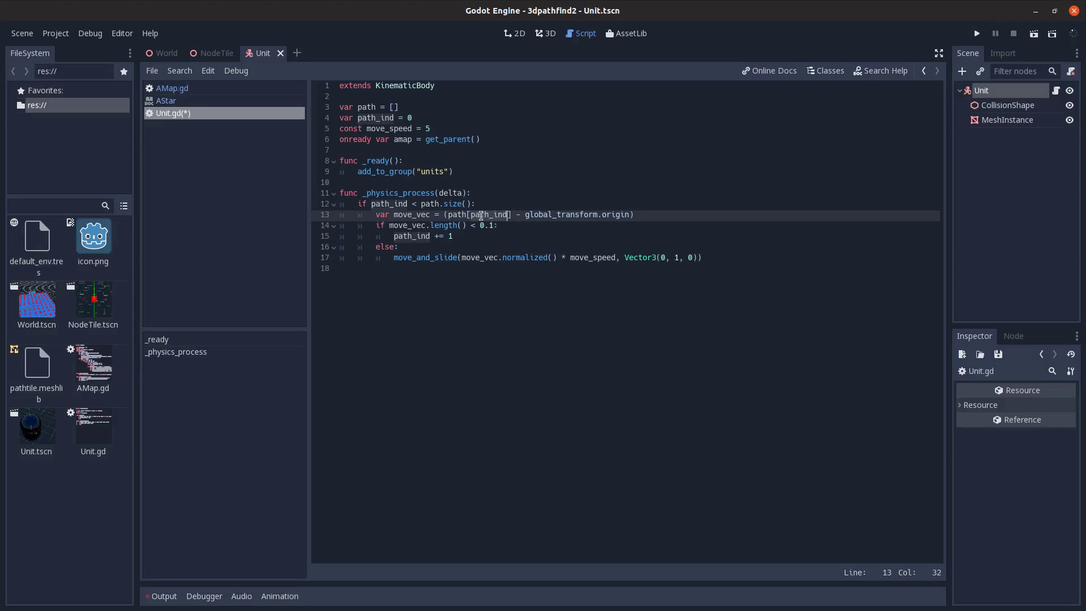
pyautogui.click(493, 226)
pyautogui.click(431, 226)
pyautogui.click(501, 226)
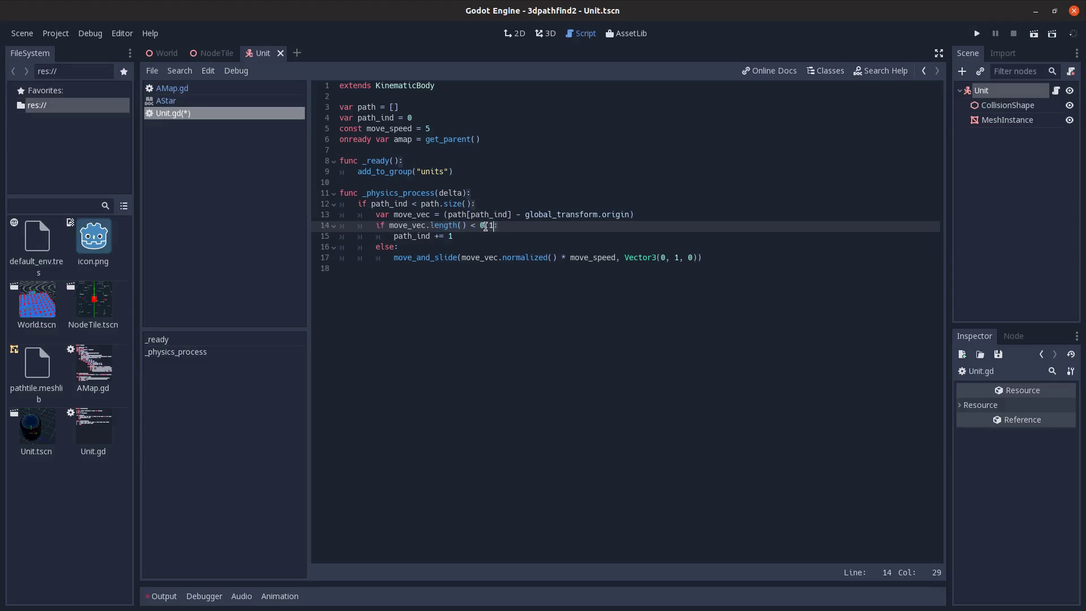
pyautogui.write(':')
pyautogui.click(430, 237)
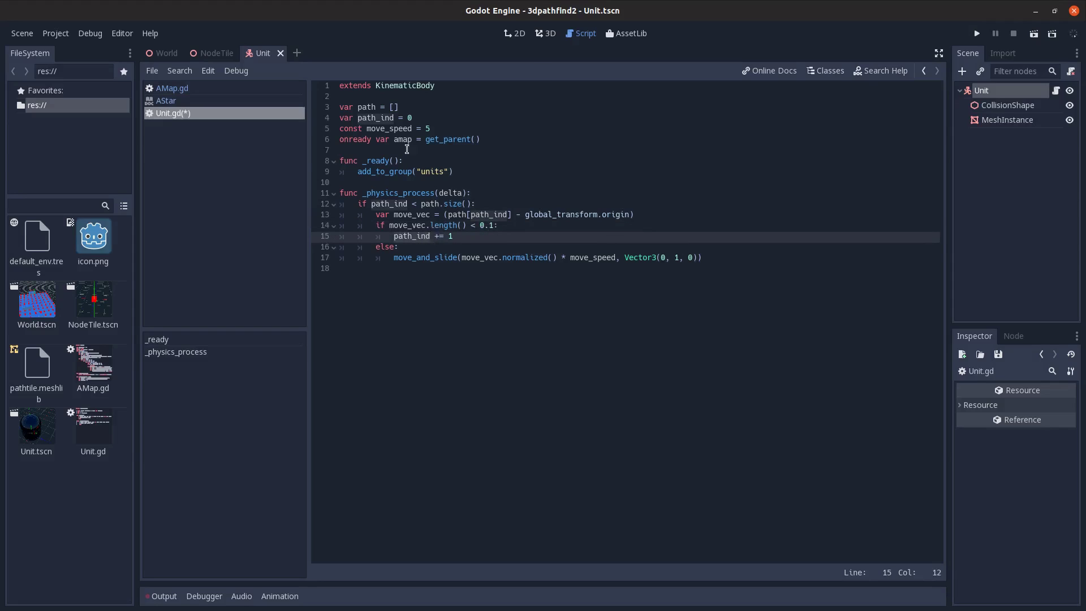
pyautogui.moveTo(389, 262); pyautogui.dragTo(759, 264)
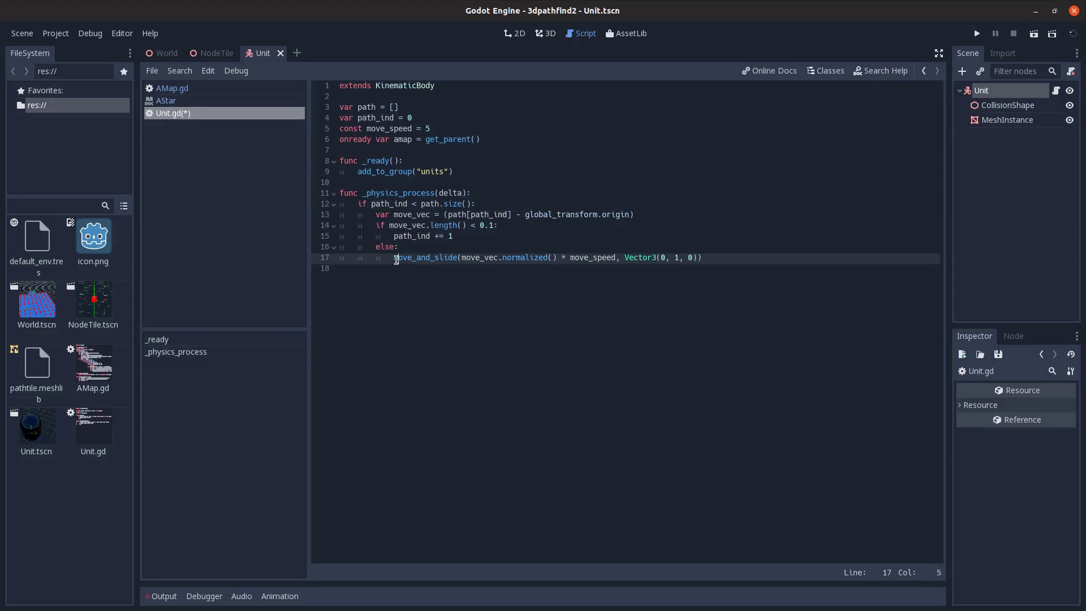
pyautogui.doubleClick(477, 259)
pyautogui.doubleClick(581, 259)
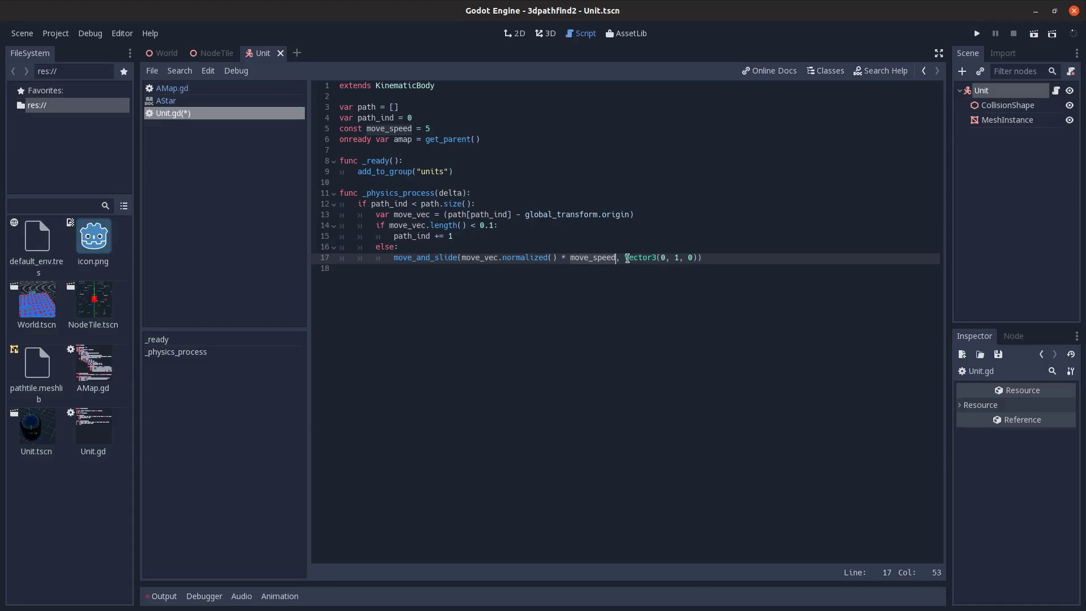
pyautogui.moveTo(626, 258); pyautogui.dragTo(718, 259)
pyautogui.press('Left')
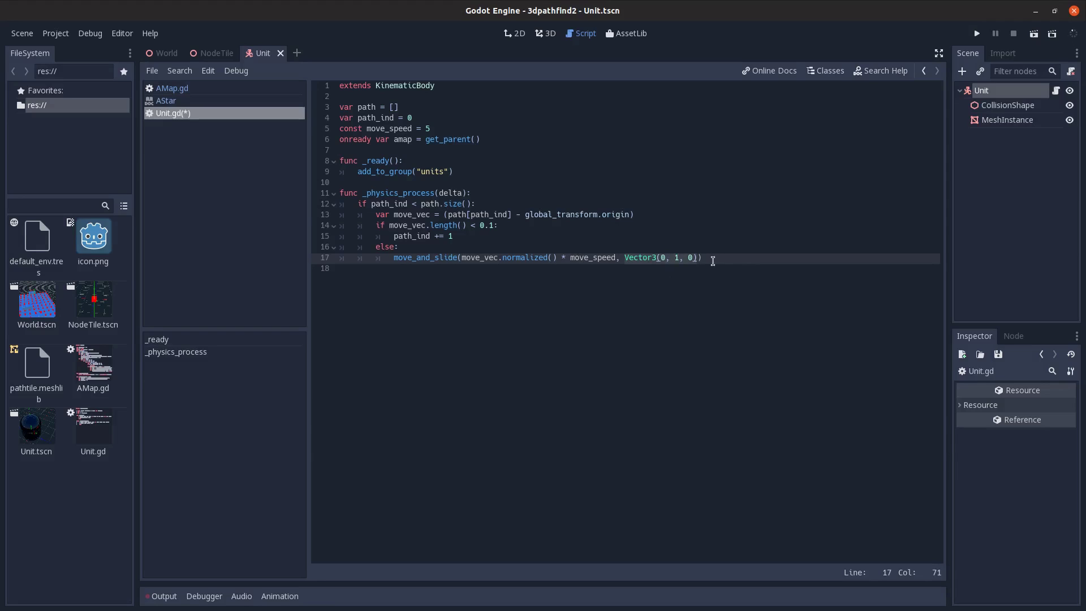
pyautogui.click(715, 258)
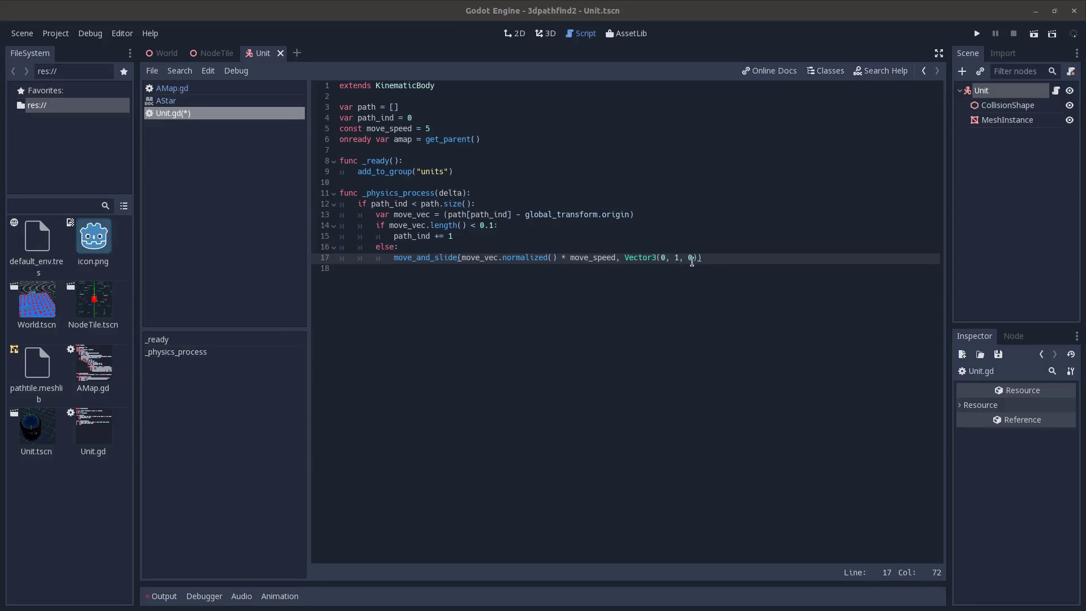
# Add func move_to(target_pos) setting path from amap.get_path and path_ind to 0
pyautogui.click(716, 270)
pyautogui.press('Return')
pyautogui.write('func move_to(target_pos): path = amap.get_path(global_transform.origin, target_pos) path_ind = 0')
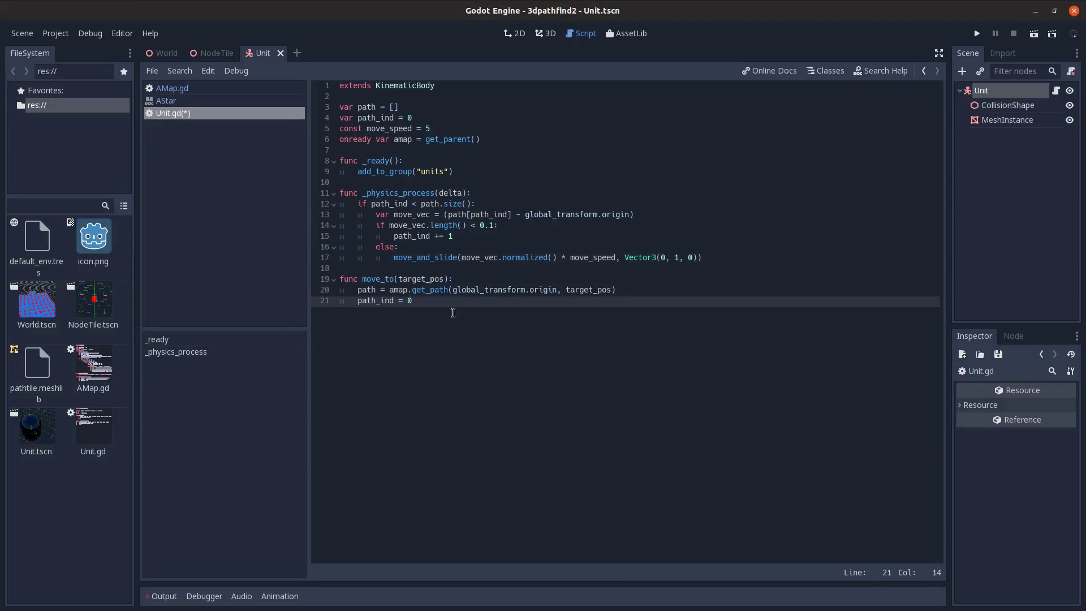
pyautogui.doubleClick(403, 279)
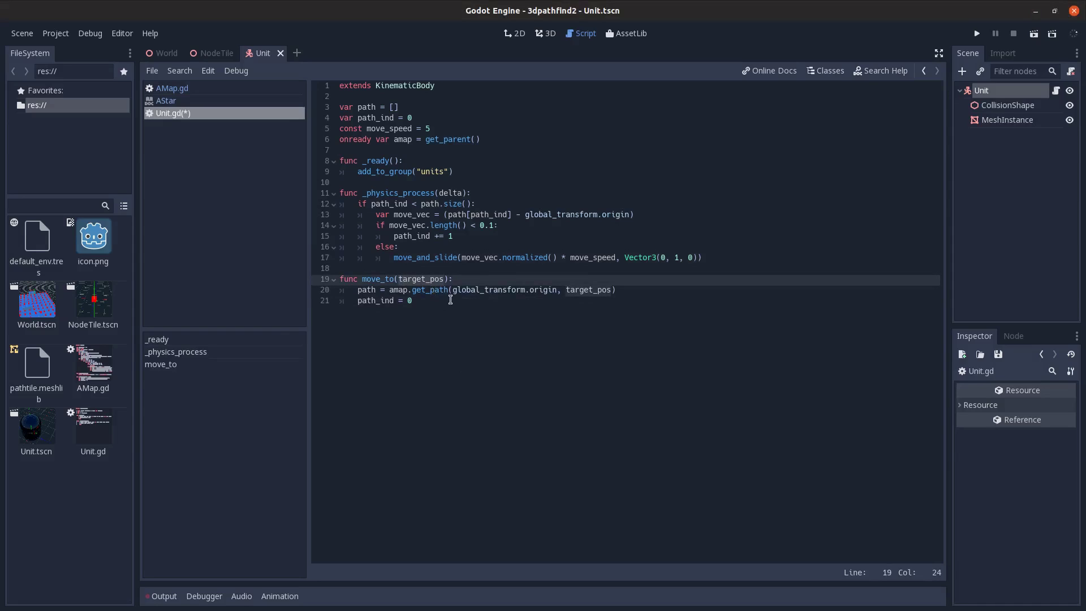
pyautogui.doubleClick(399, 290)
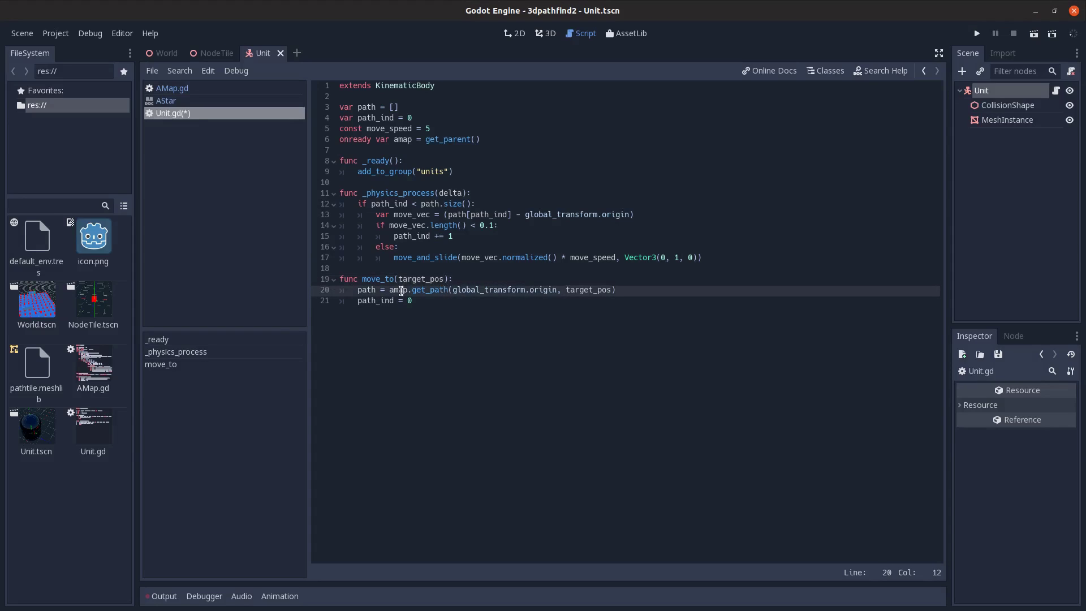
pyautogui.doubleClick(500, 288)
pyautogui.doubleClick(584, 289)
pyautogui.click(478, 308)
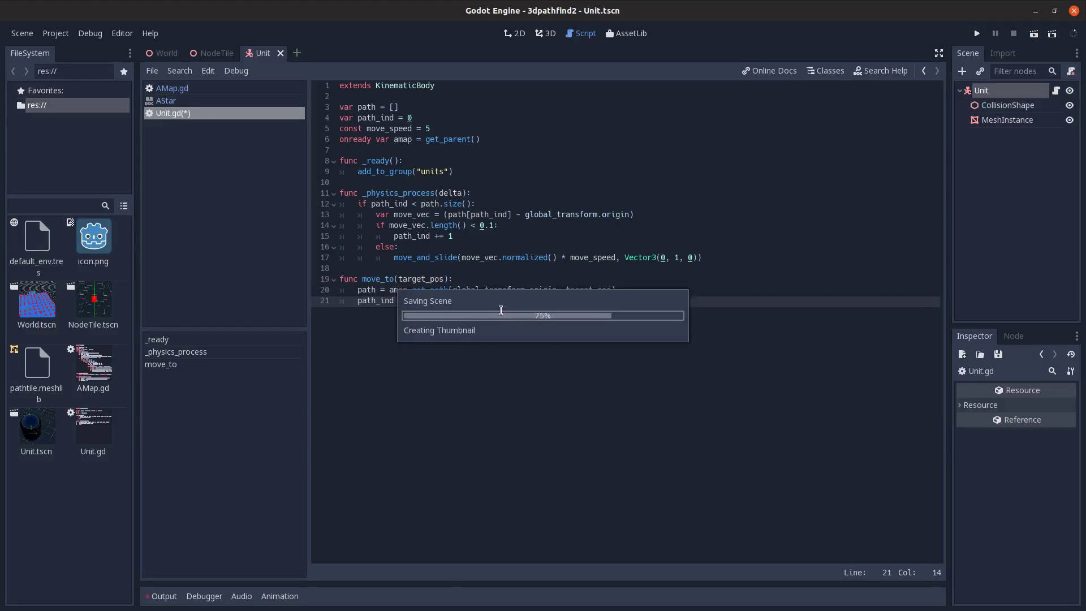
# Instance Unit.tscn under AMap in World, raise it onto the grid, and save
pyautogui.click(160, 52)
pyautogui.click(984, 90)
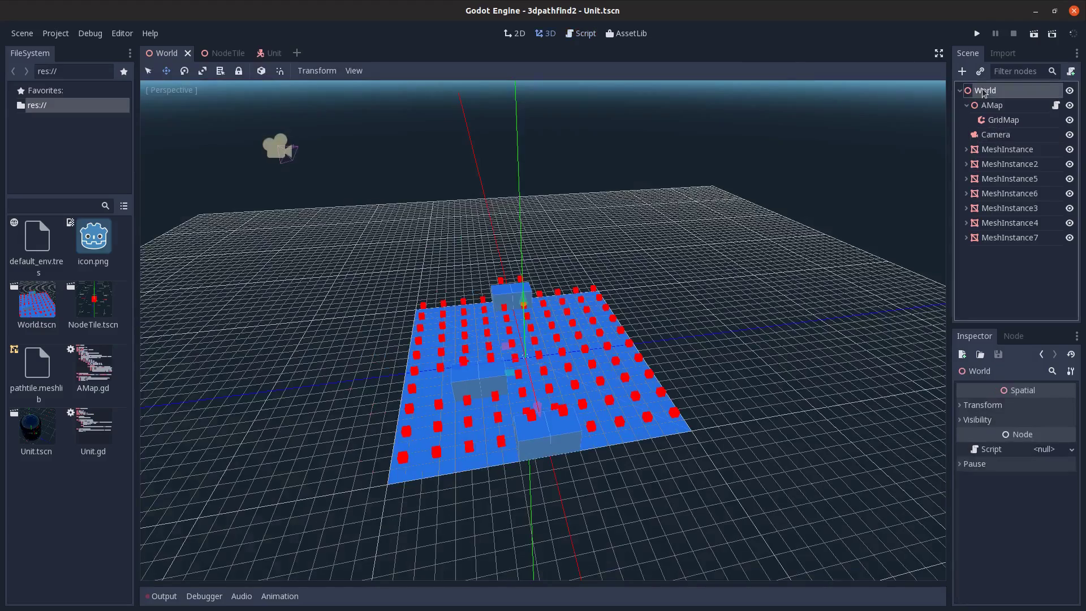
pyautogui.click(993, 107)
pyautogui.click(980, 71)
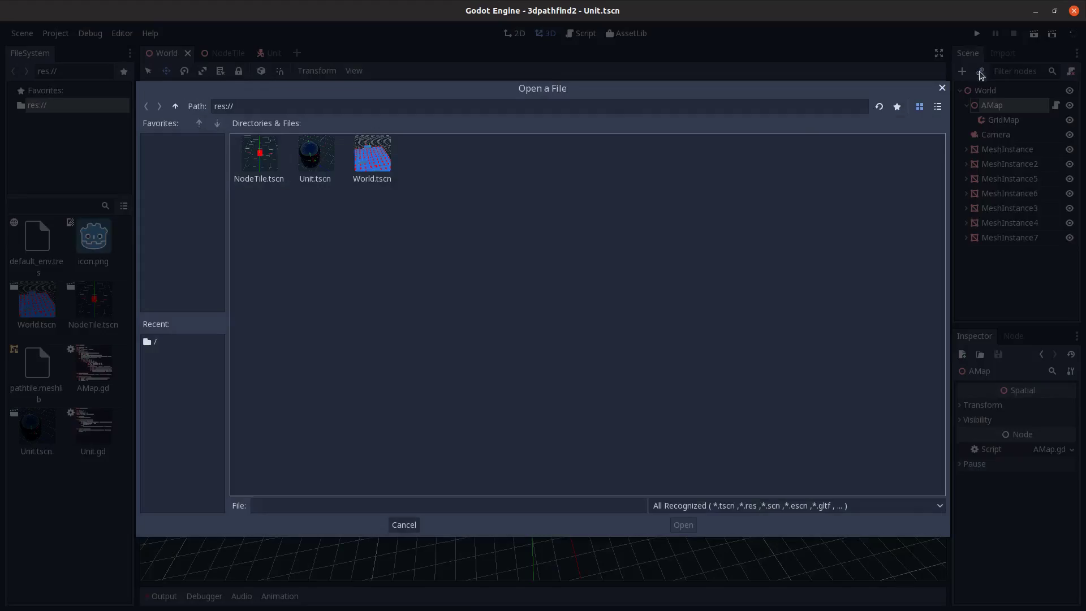
pyautogui.doubleClick(318, 166)
pyautogui.moveTo(308, 165)
pyautogui.mouseDown(button='middle')
pyautogui.moveTo(491, 338)
pyautogui.moveTo(537, 282)
pyautogui.mouseUp(button='middle')
pyautogui.moveTo(536, 281); pyautogui.dragTo(540, 275)
pyautogui.hotkey('ctrl', 's')
pyautogui.scroll(5, 498, 387)
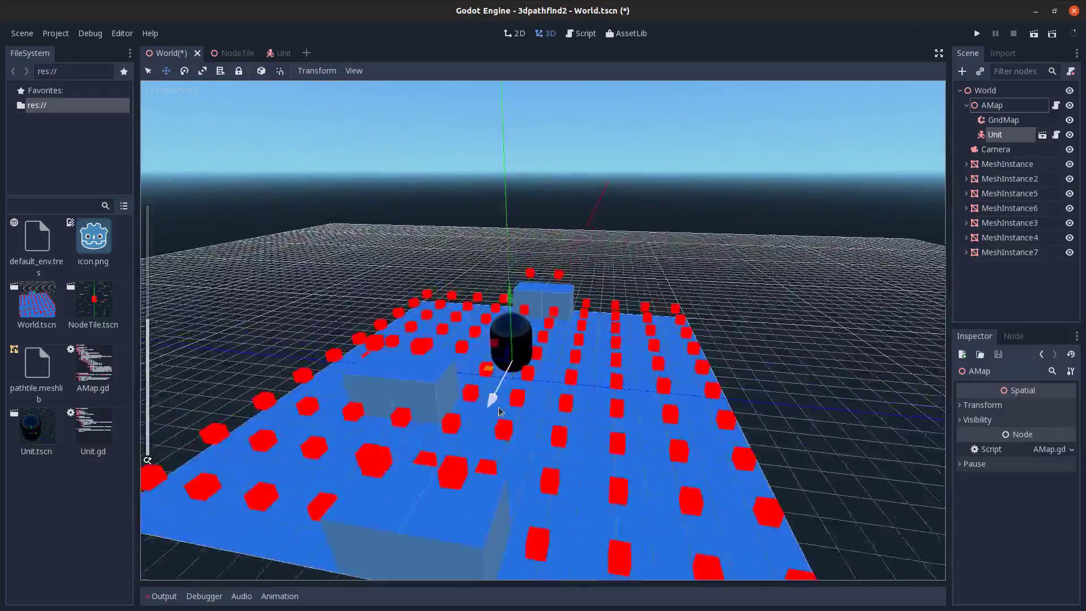
pyautogui.moveTo(497, 388); pyautogui.dragTo(677, 387, button='middle')
pyautogui.scroll(-3, 677, 386)
pyautogui.scroll(-3, 677, 386)
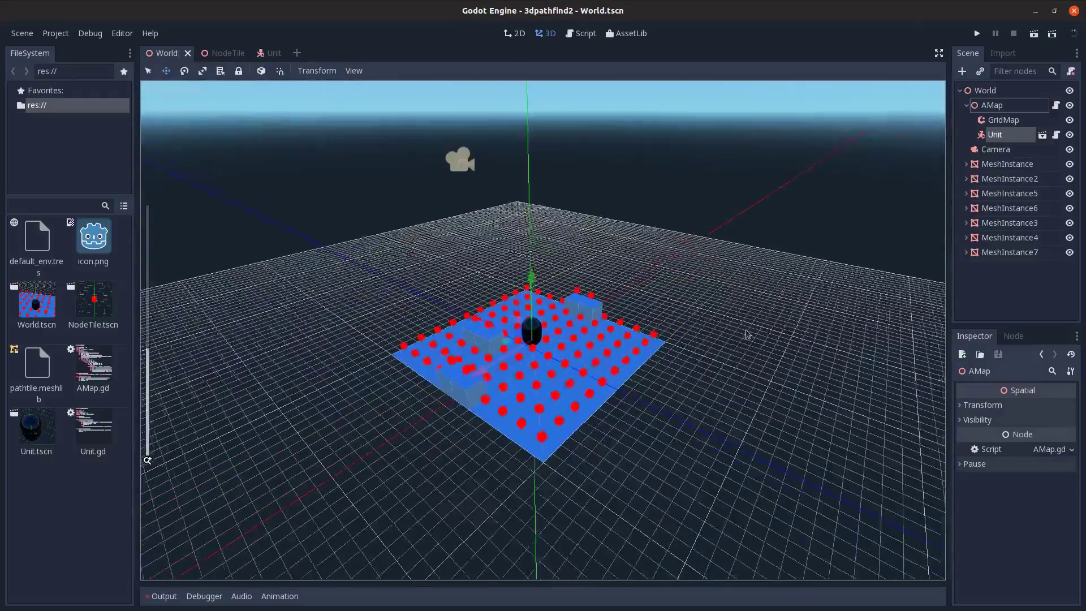
# Attach a new Camera.gd script to the Camera and clear its template code
pyautogui.click(996, 148)
pyautogui.click(1071, 72)
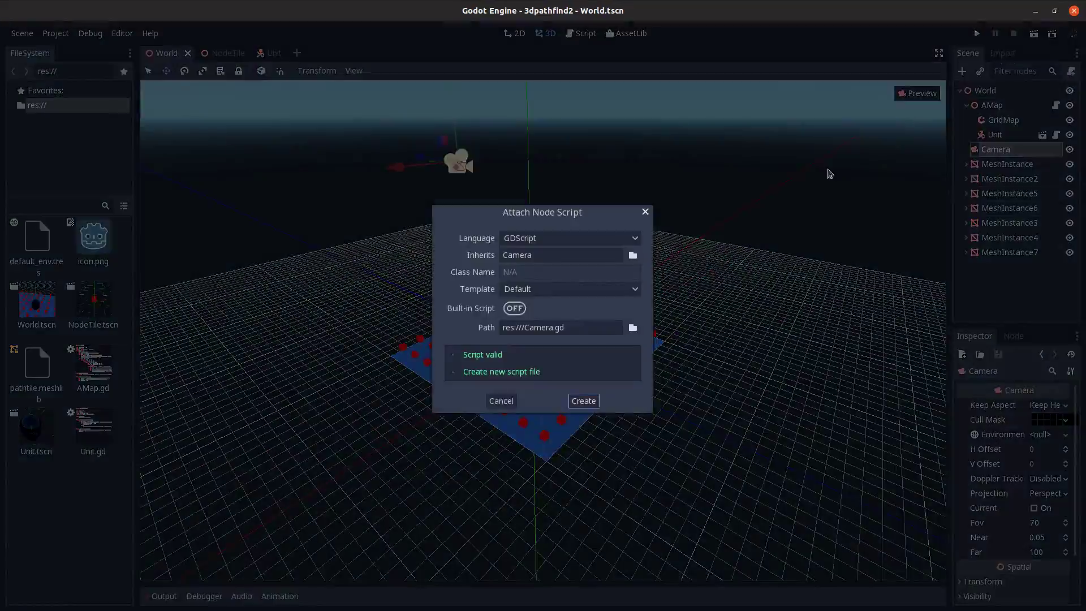
pyautogui.click(586, 400)
pyautogui.moveTo(497, 293); pyautogui.dragTo(336, 107)
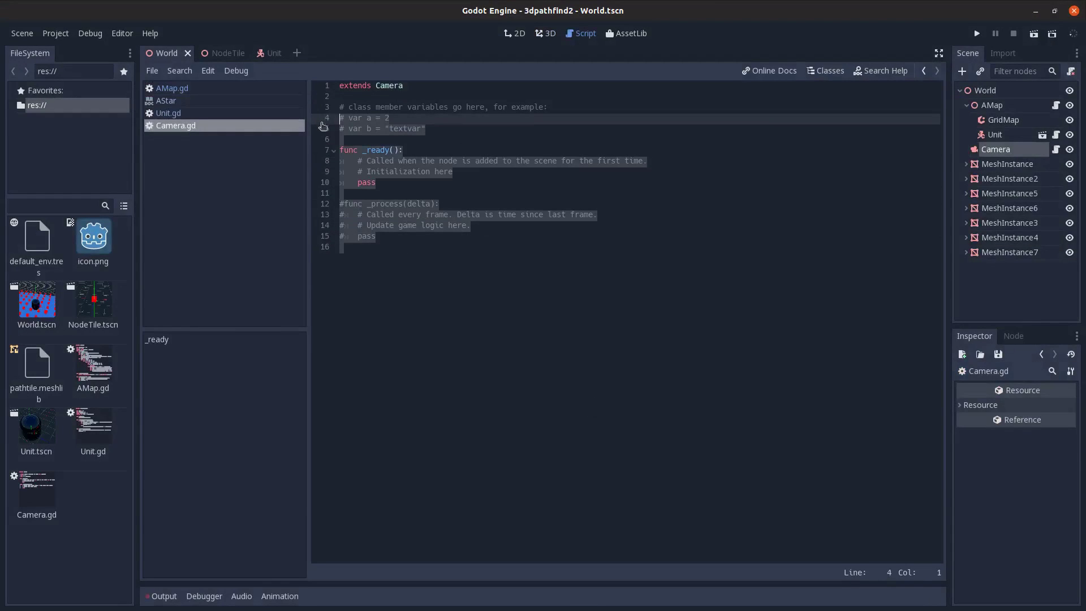
pyautogui.press('BackSpace')
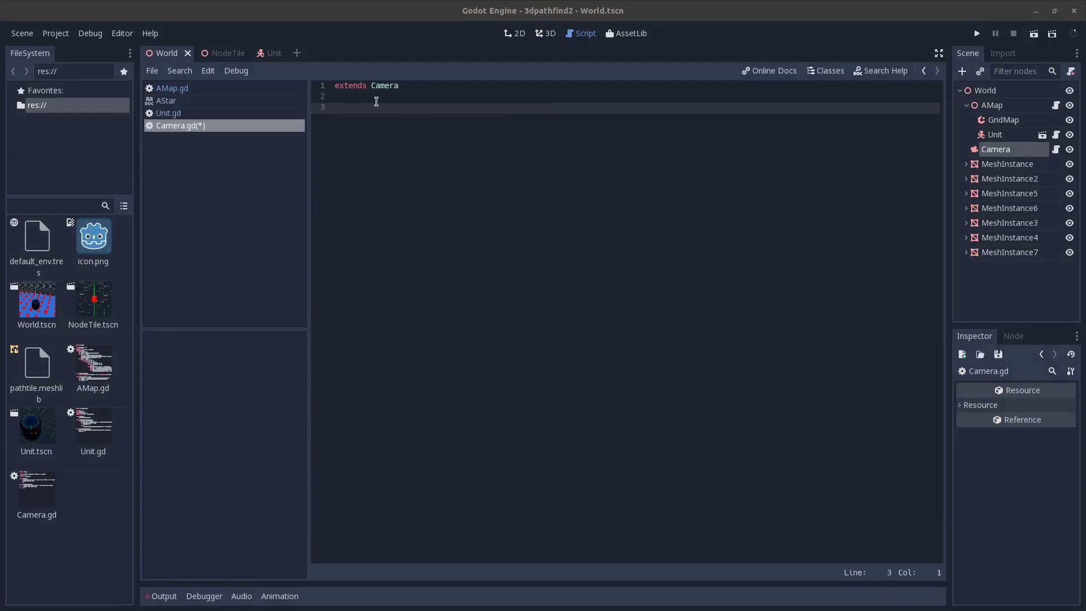
pyautogui.write('const ray_length = 1000')
# Add const ray_length = 1000 and an _input handler checking for a left mouse-button press
pyautogui.press('Return')
pyautogui.press('Return')
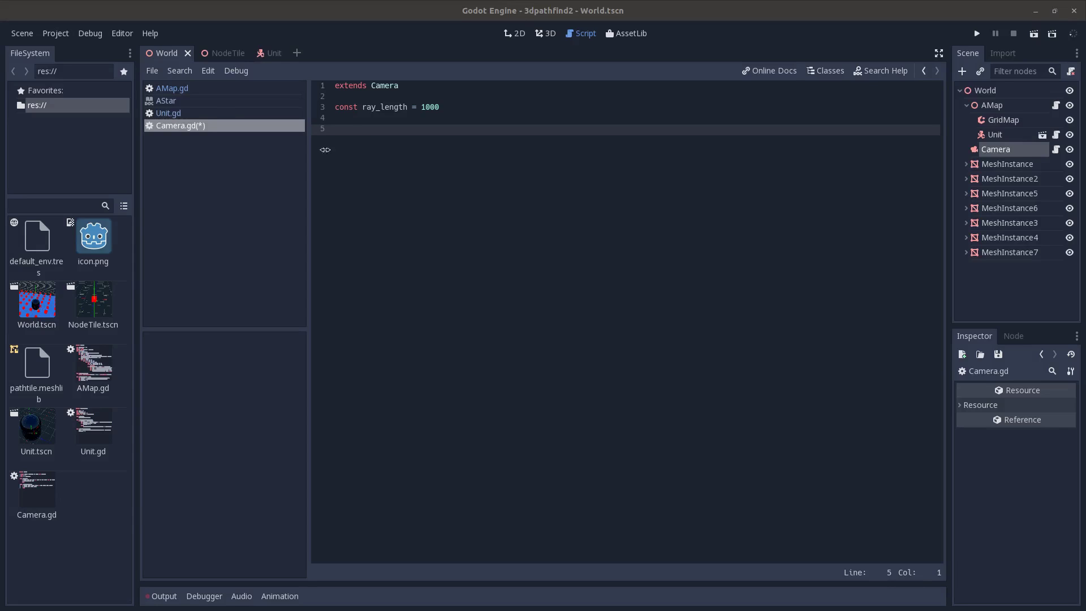
pyautogui.write('func _input(event): \tif event is InputEventMouseButton and event.pressed and event.button_index == 1:')
pyautogui.doubleClick(370, 129)
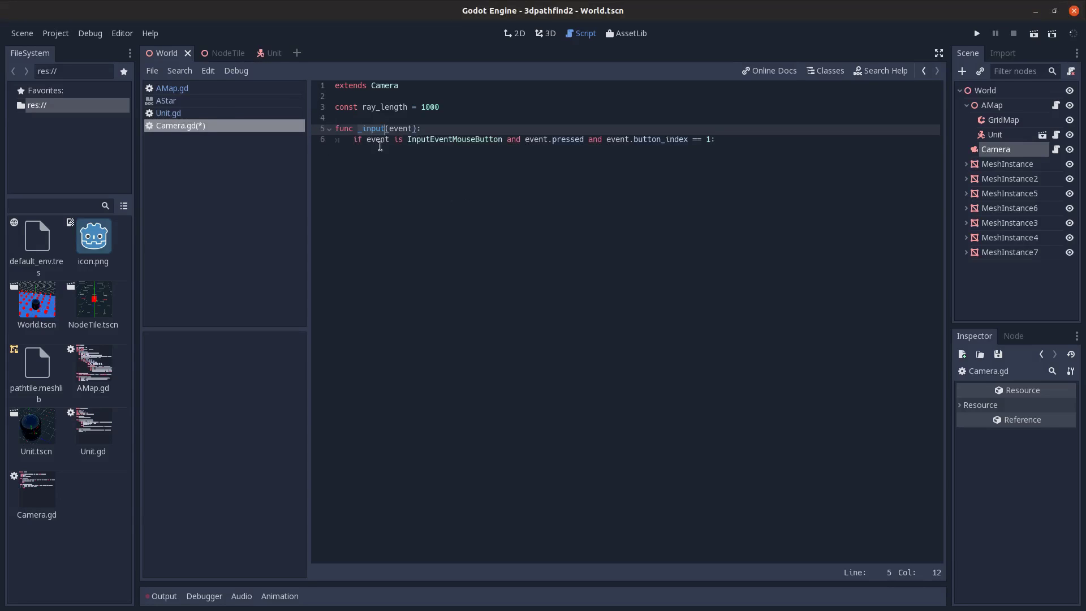
pyautogui.click(358, 141)
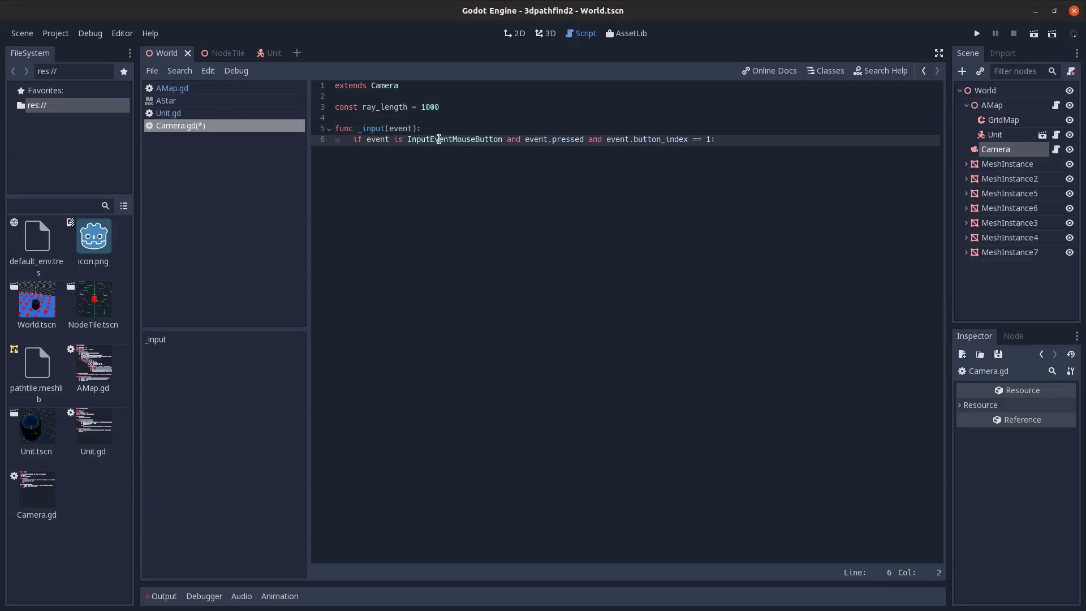
pyautogui.doubleClick(458, 141)
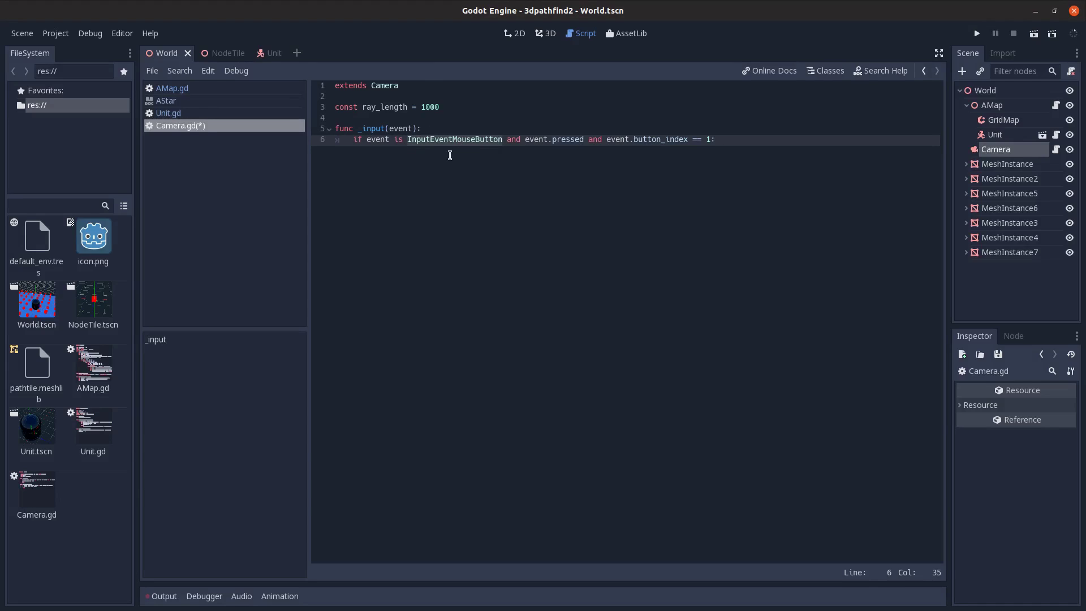
pyautogui.click(716, 139)
pyautogui.press('Return')
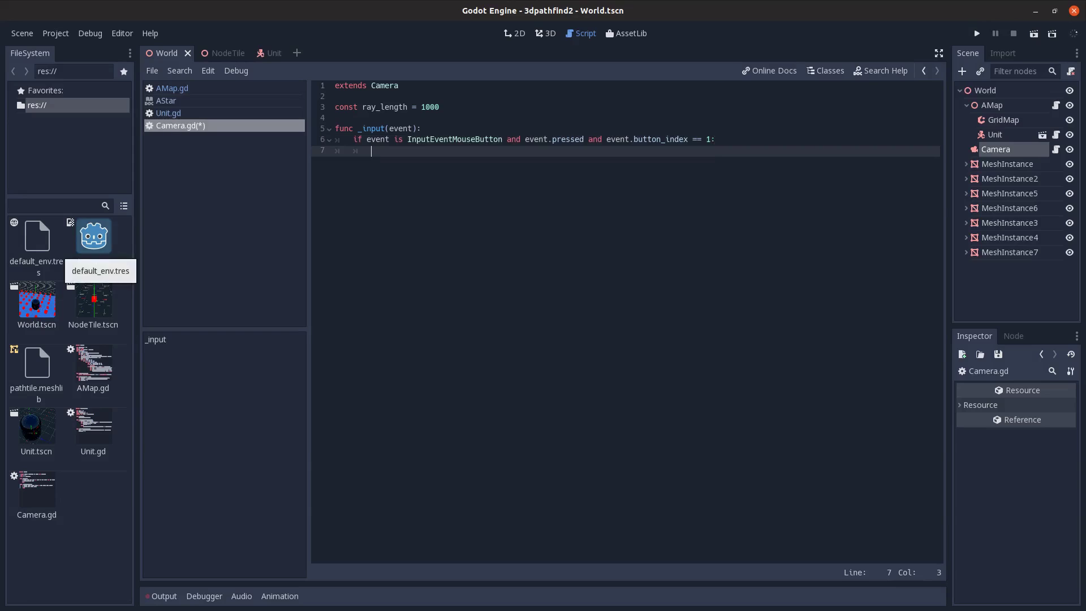
# Paste the raycast code building from and to with project_ray_origin and project_ray_normal
pyautogui.write('var from = project_ray_origin(event.position) \t\tvar to = from + project_ray_normal(event.position) * ray_length \t\tvar space_state = get_world().direct_space_state \t\tvar result = space_state.intersect_ray(from, to, [], 1) \t\tif result: \t\t\tget_tree().call_group("units", "move_to", result.position)')
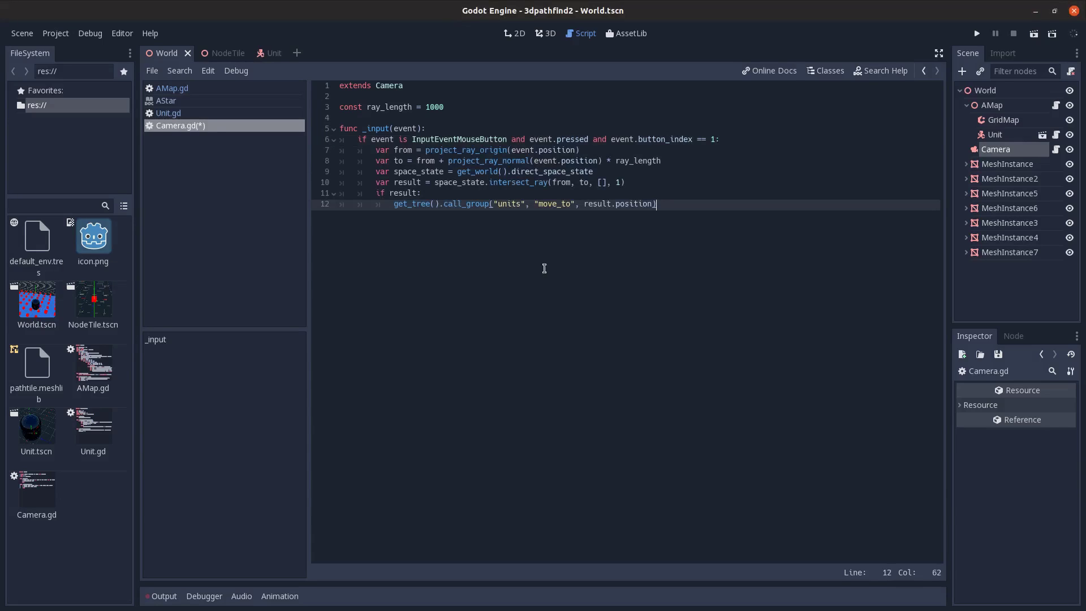
pyautogui.click(607, 152)
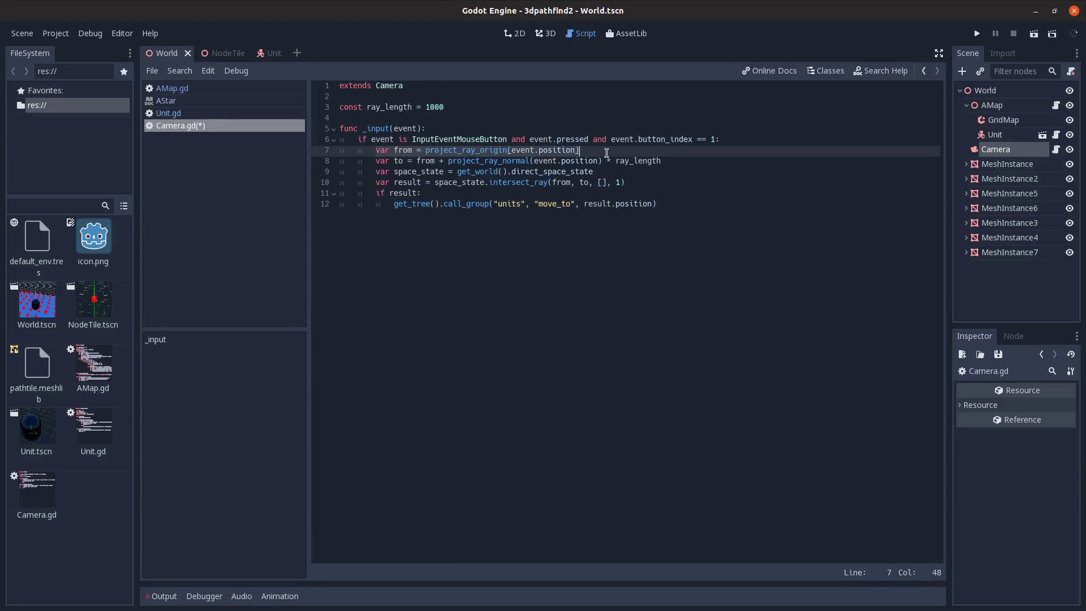
pyautogui.doubleClick(484, 144)
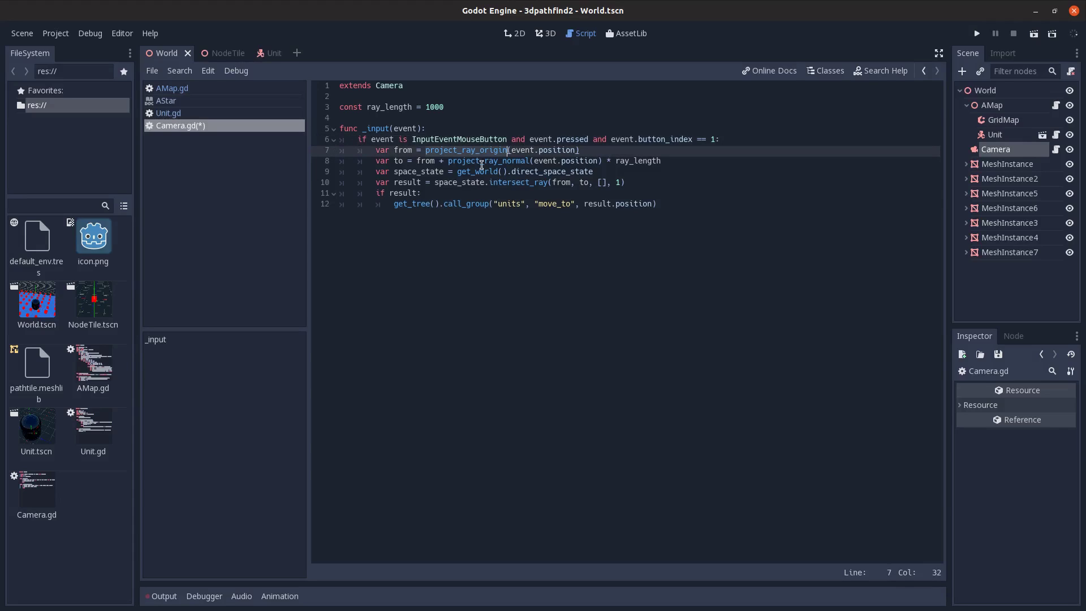
pyautogui.doubleClick(482, 160)
pyautogui.doubleClick(478, 160)
pyautogui.click(447, 161)
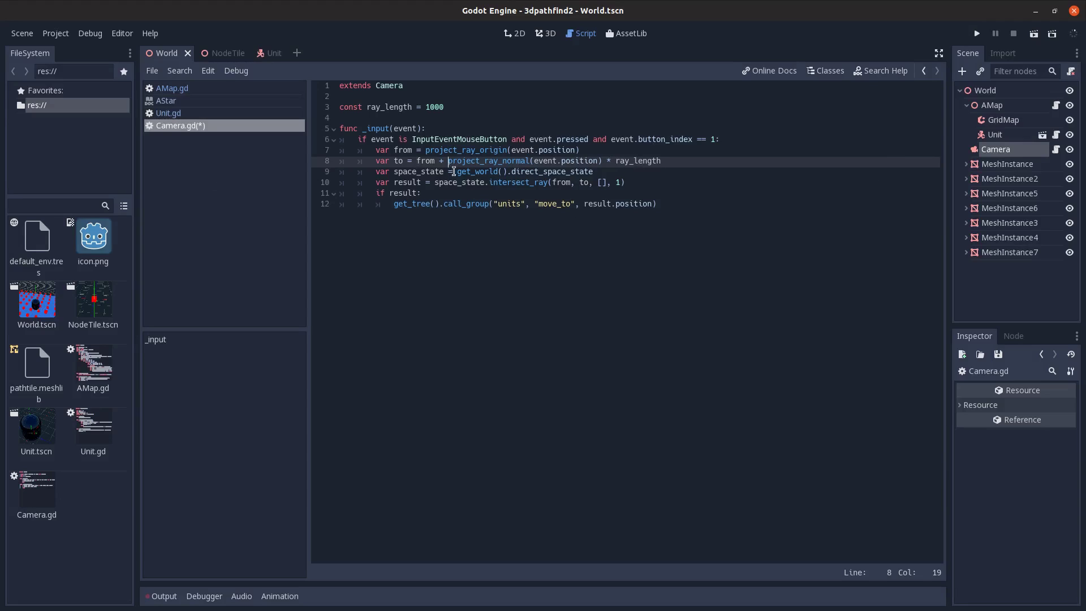
pyautogui.click(658, 161)
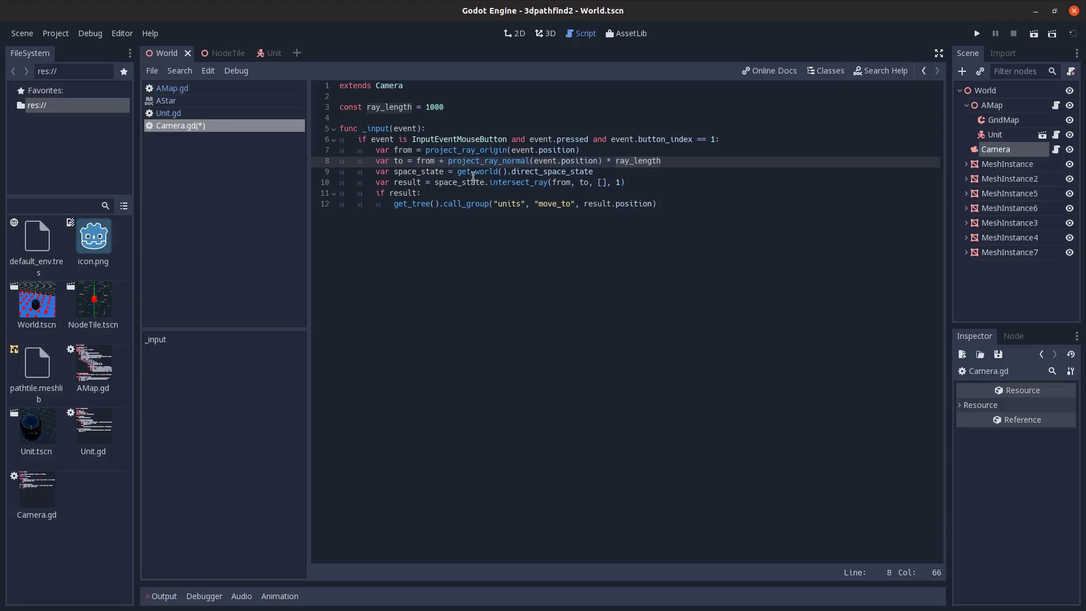
pyautogui.doubleClick(402, 150)
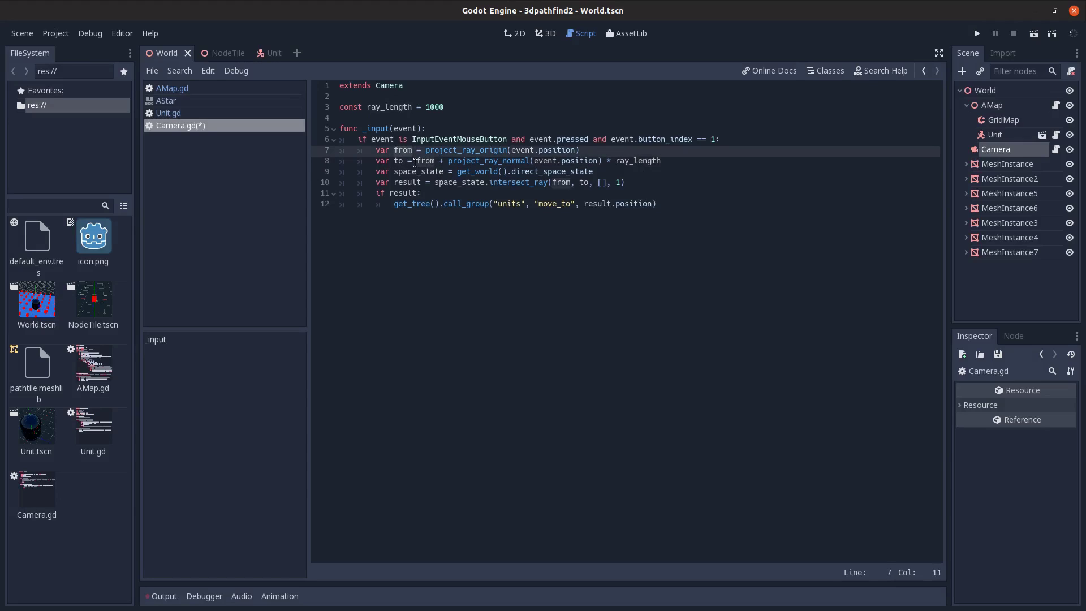
pyautogui.click(415, 162)
pyautogui.click(403, 162)
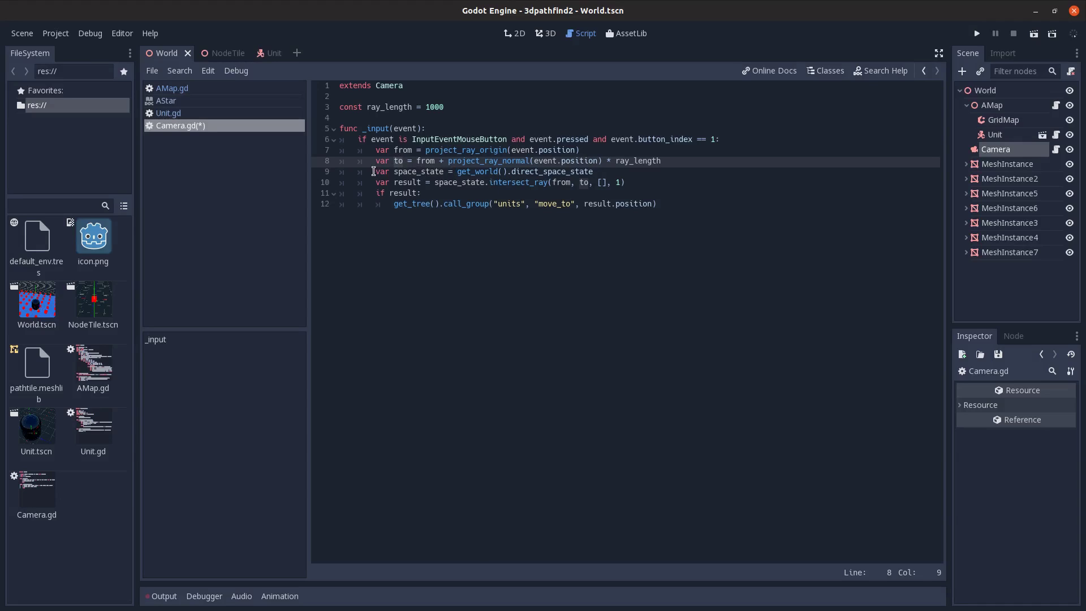
# Review the space-state intersect_ray call with an empty exclusion list and collision mask 1
pyautogui.click(373, 172)
pyautogui.click(599, 172)
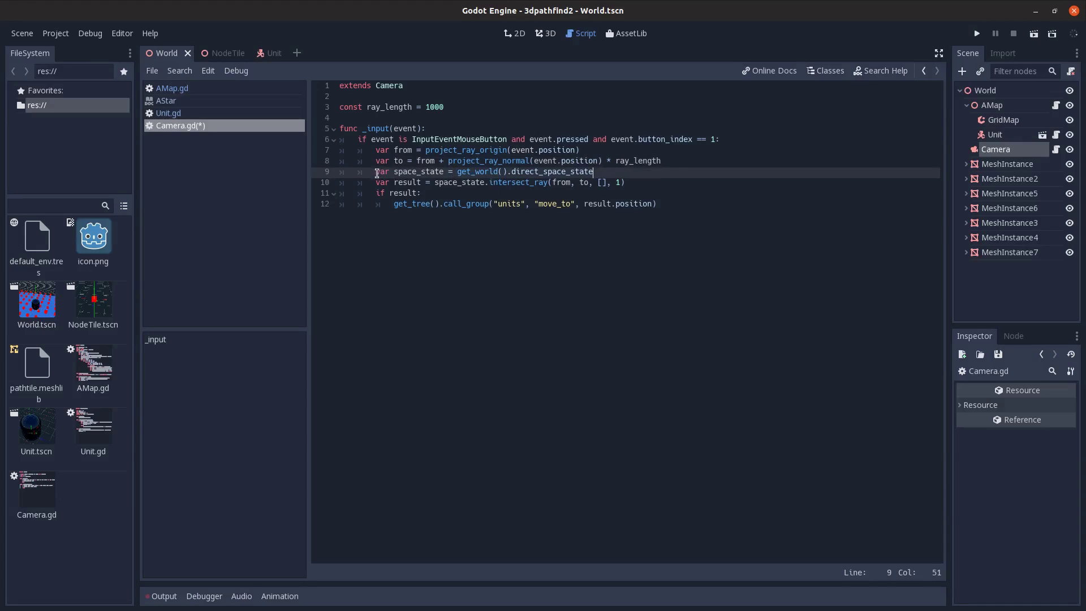
pyautogui.click(376, 173)
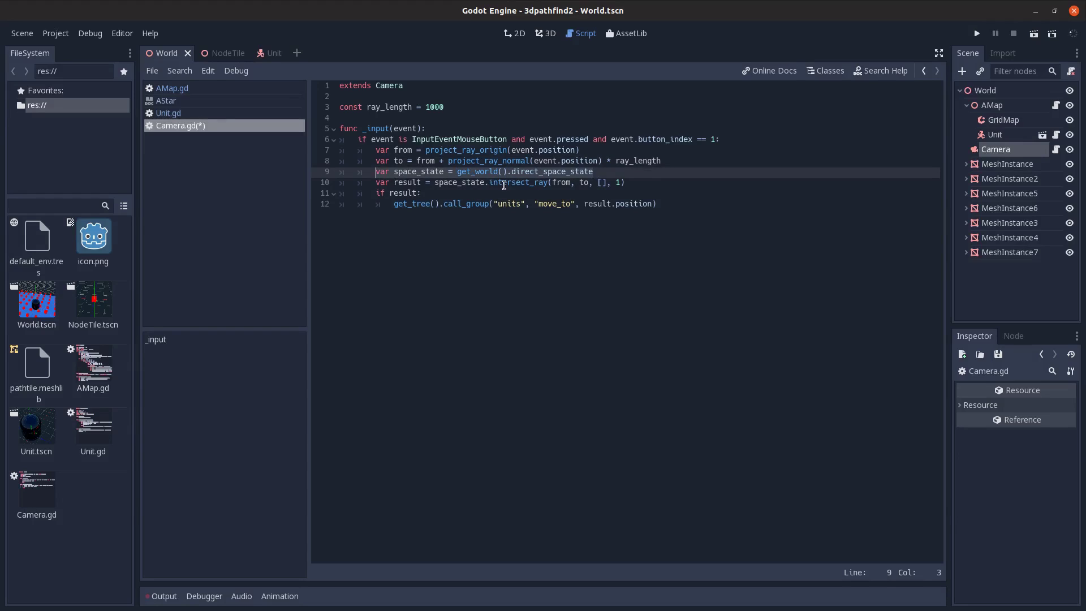
pyautogui.doubleClick(504, 182)
pyautogui.click(552, 183)
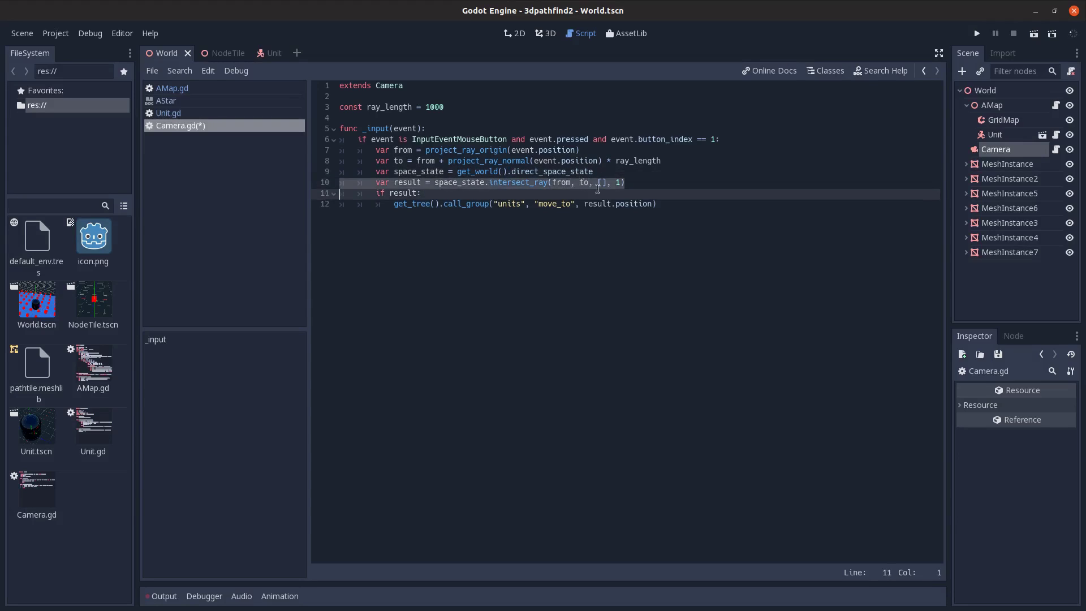
pyautogui.click(601, 183)
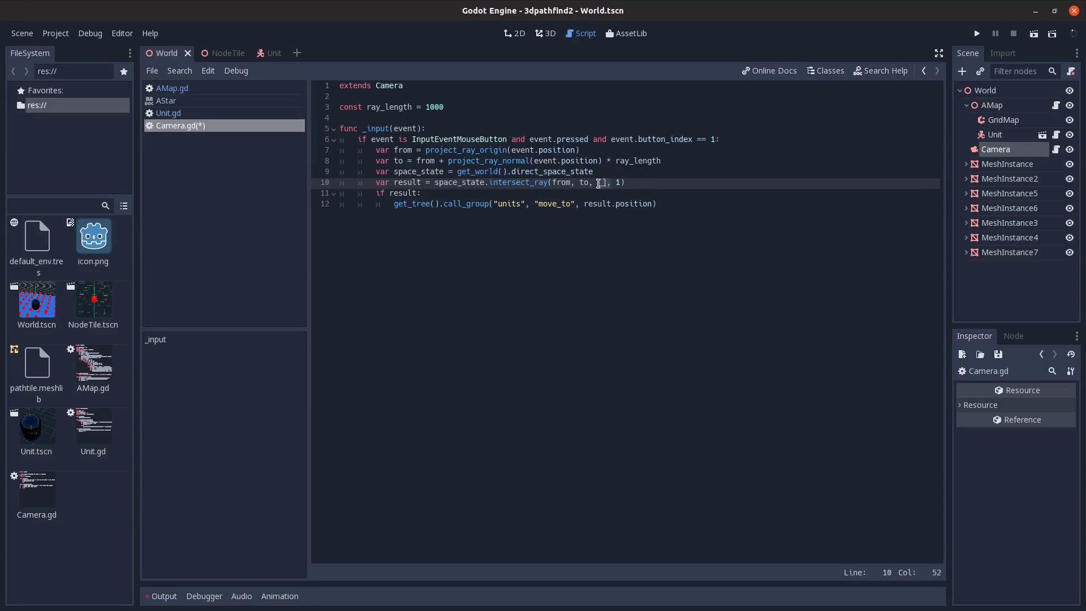
pyautogui.click(617, 183)
# Review the result check calling move_to on the units group at result.position, and save
pyautogui.doubleClick(400, 195)
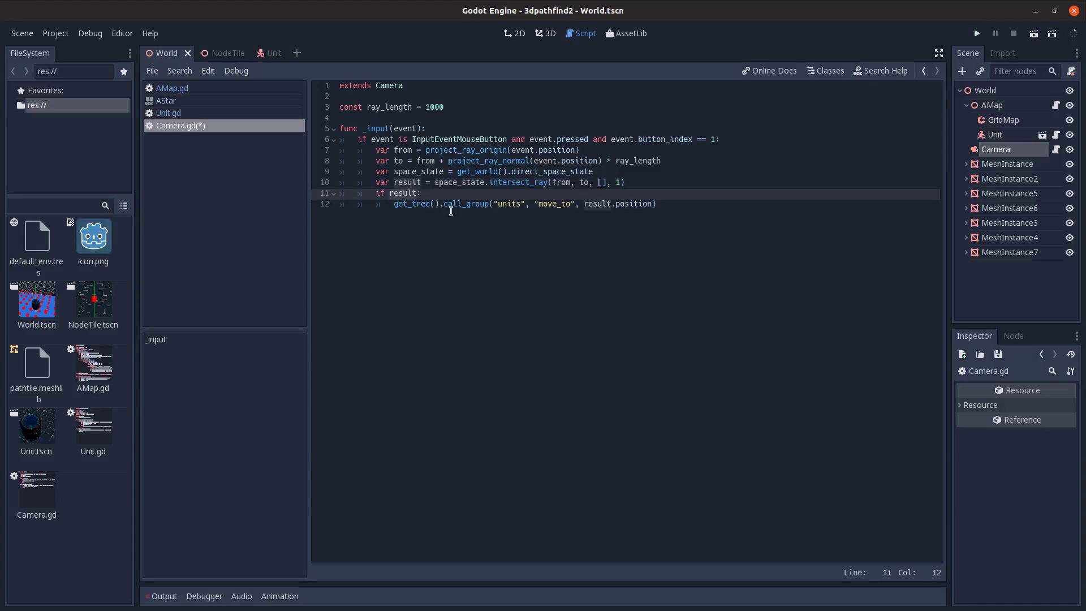
pyautogui.doubleClick(415, 205)
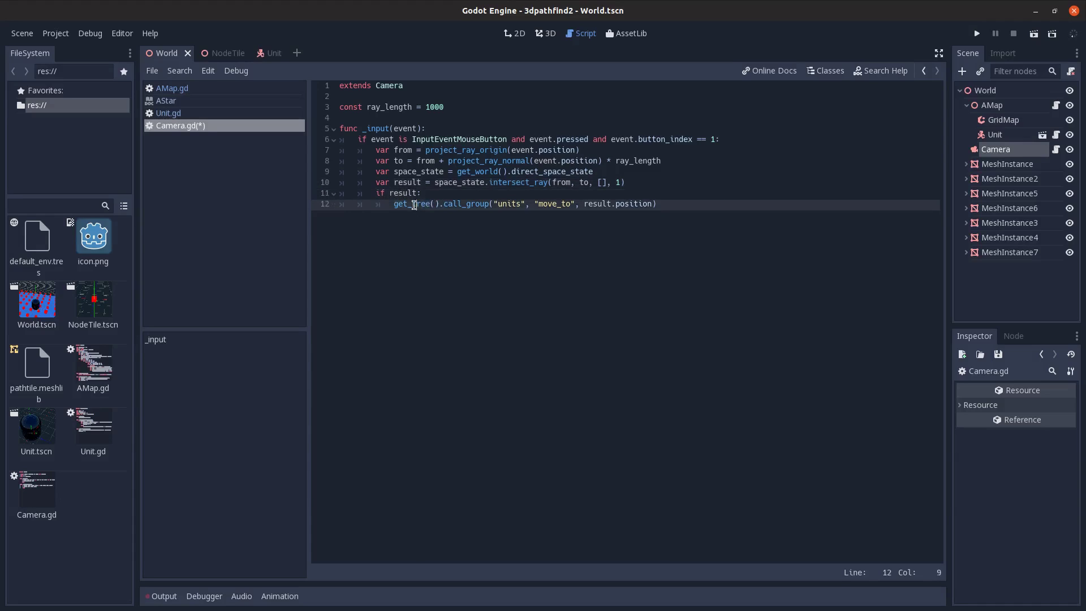
pyautogui.doubleClick(509, 204)
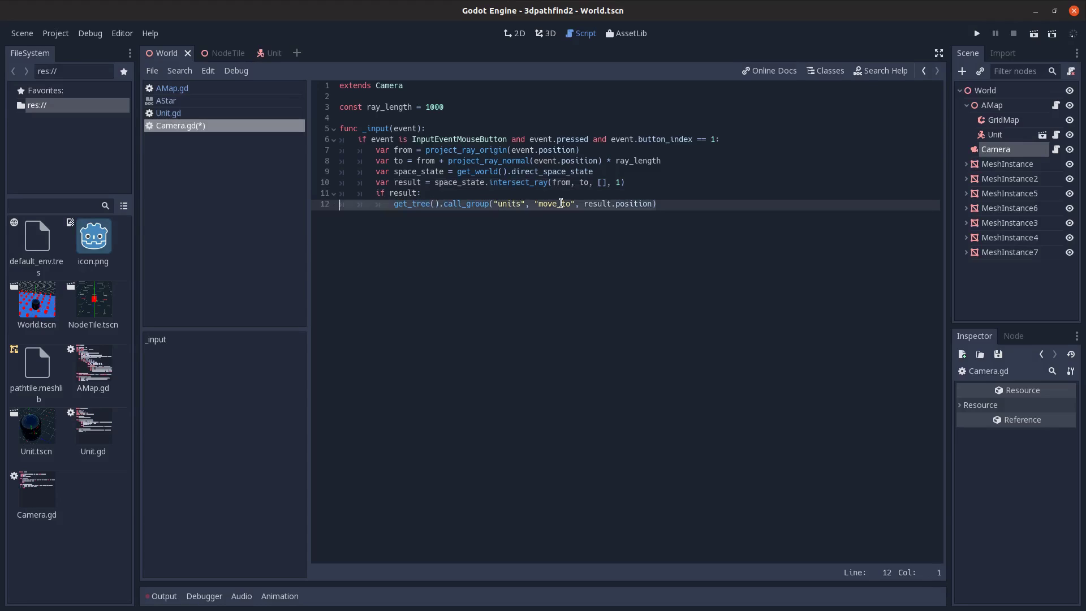
pyautogui.hotkey('ctrl', 's')
pyautogui.doubleClick(560, 204)
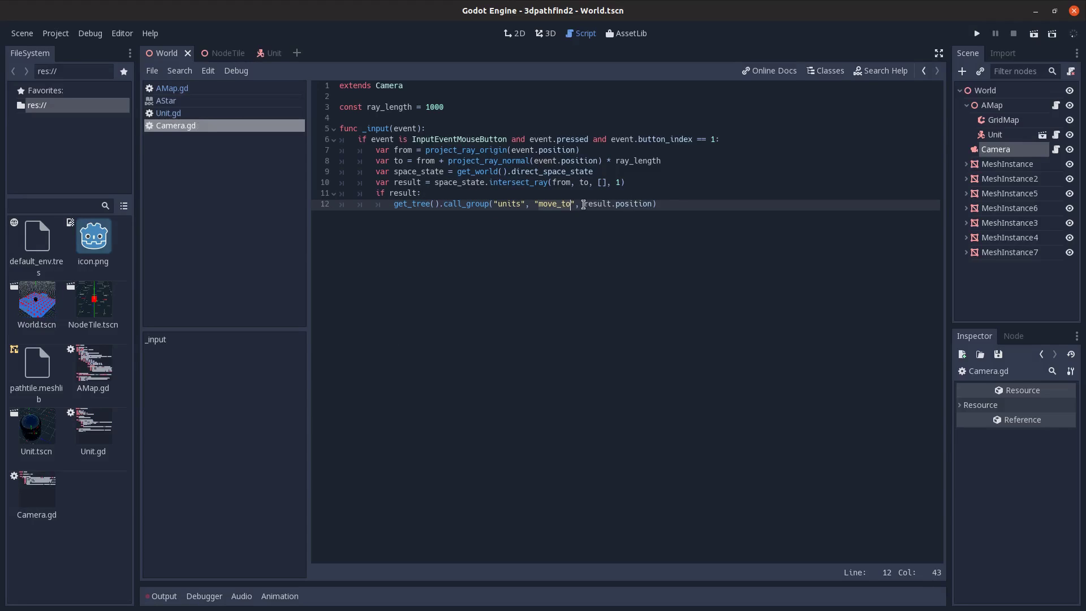
pyautogui.moveTo(587, 204); pyautogui.dragTo(652, 204)
# Run the project with F5 and pick World.tscn as the main scene to launch the demo
pyautogui.click(205, 113)
pyautogui.click(419, 277)
pyautogui.click(430, 290)
pyautogui.click(474, 304)
pyautogui.press('F5')
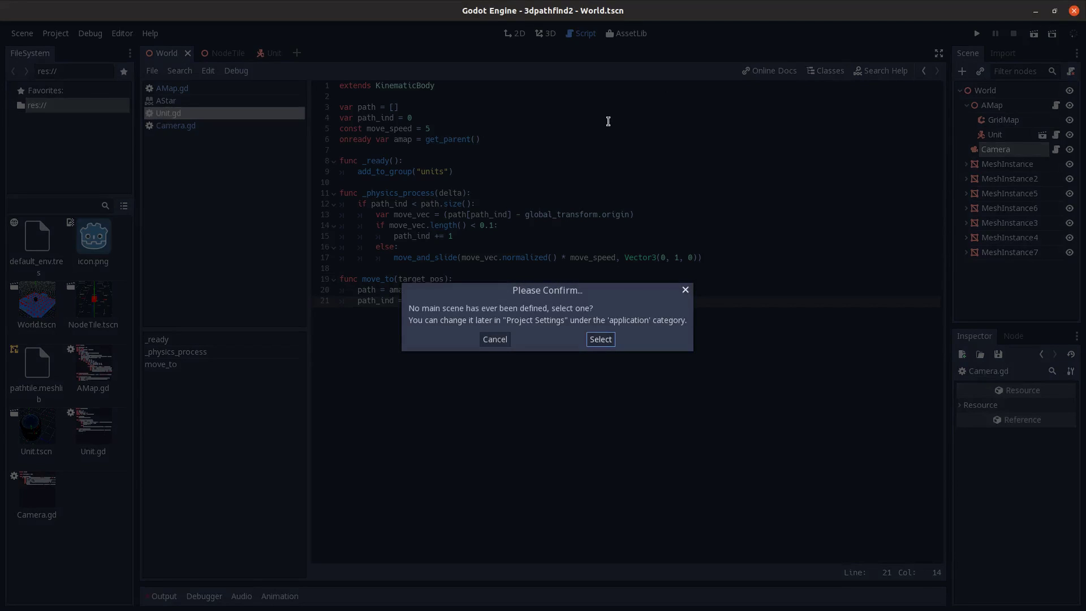
pyautogui.click(597, 343)
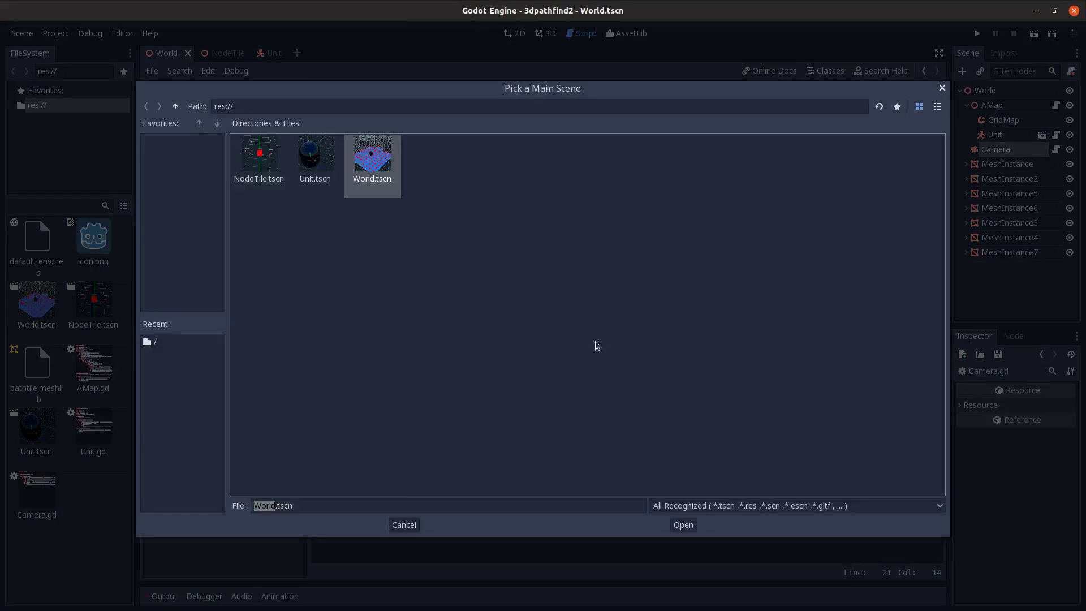
pyautogui.doubleClick(375, 175)
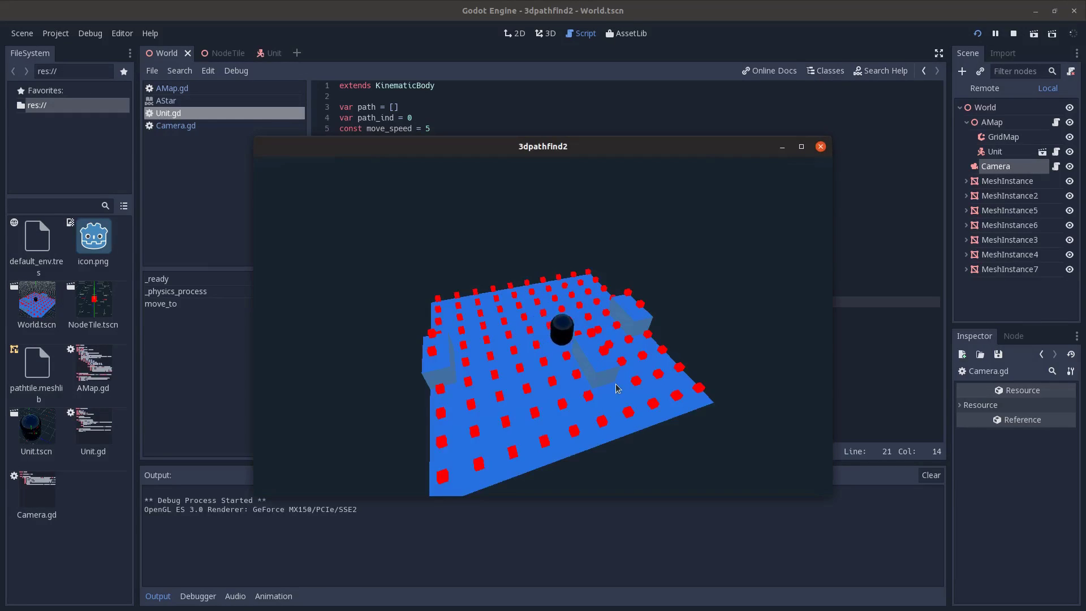
# Send the black capsule to a series of grid cells, watching it follow the A* path around obstacles
pyautogui.click(616, 388)
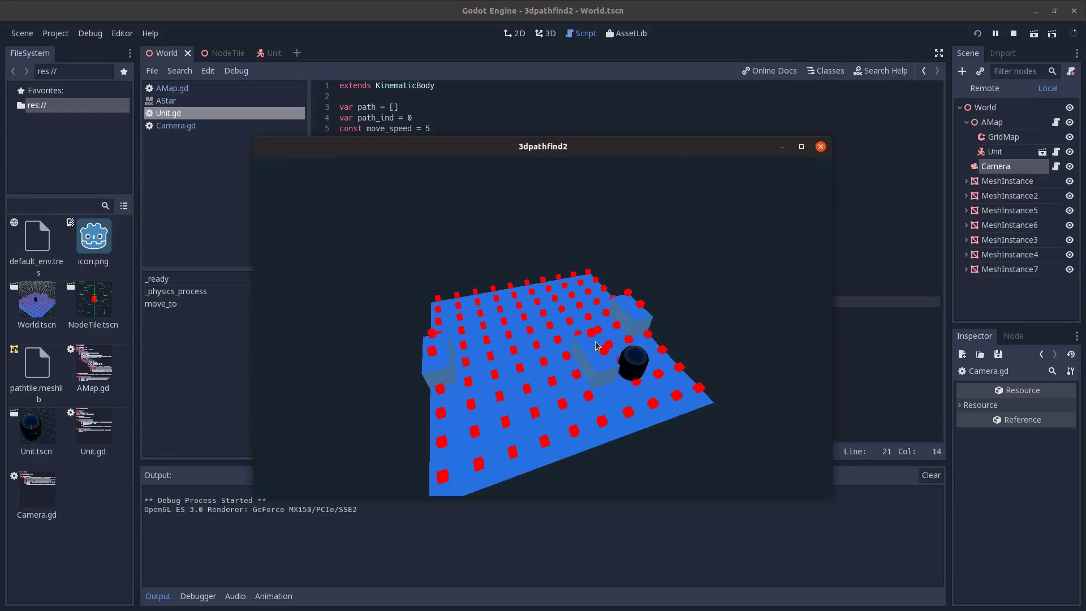
pyautogui.click(596, 346)
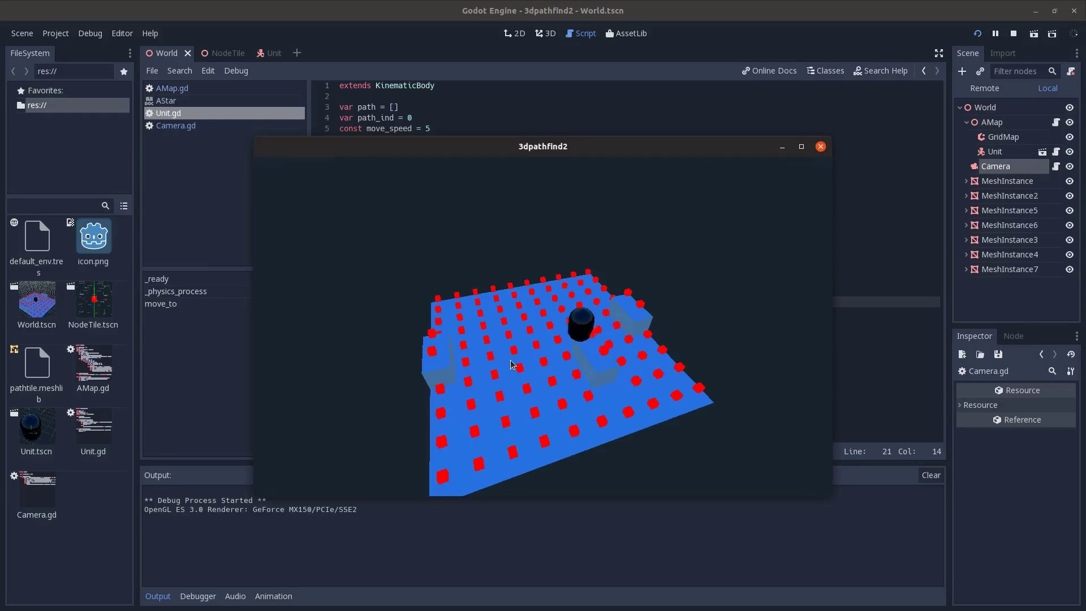
pyautogui.click(435, 346)
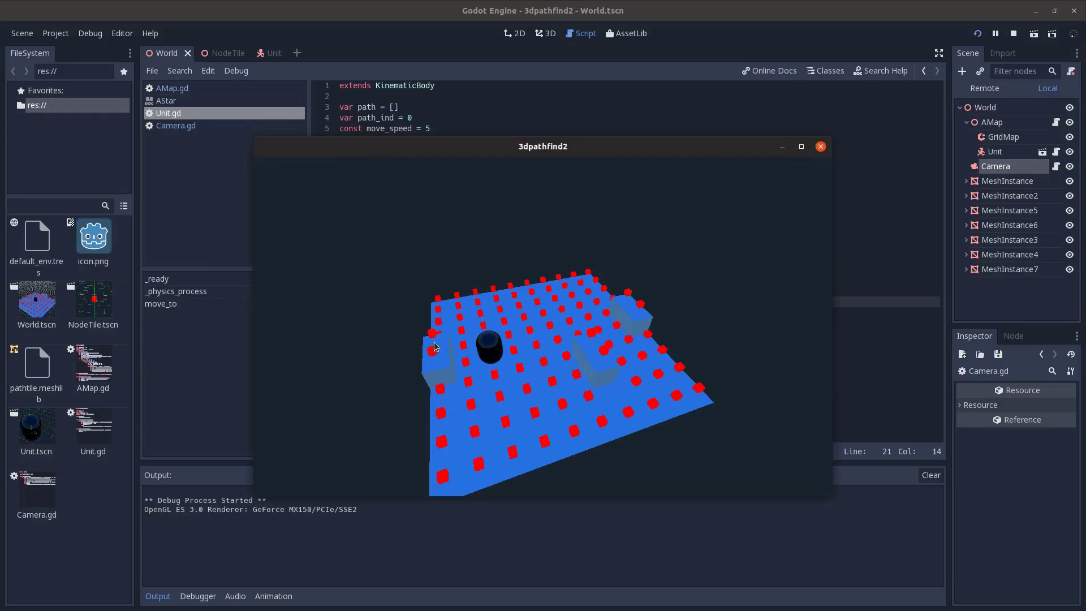
pyautogui.click(515, 318)
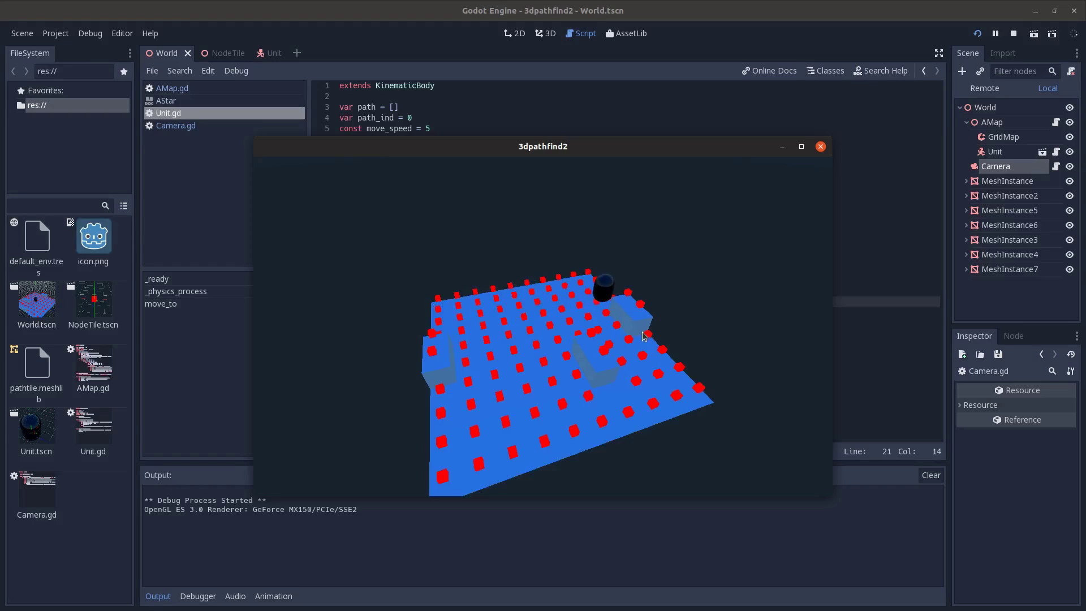
pyautogui.click(595, 352)
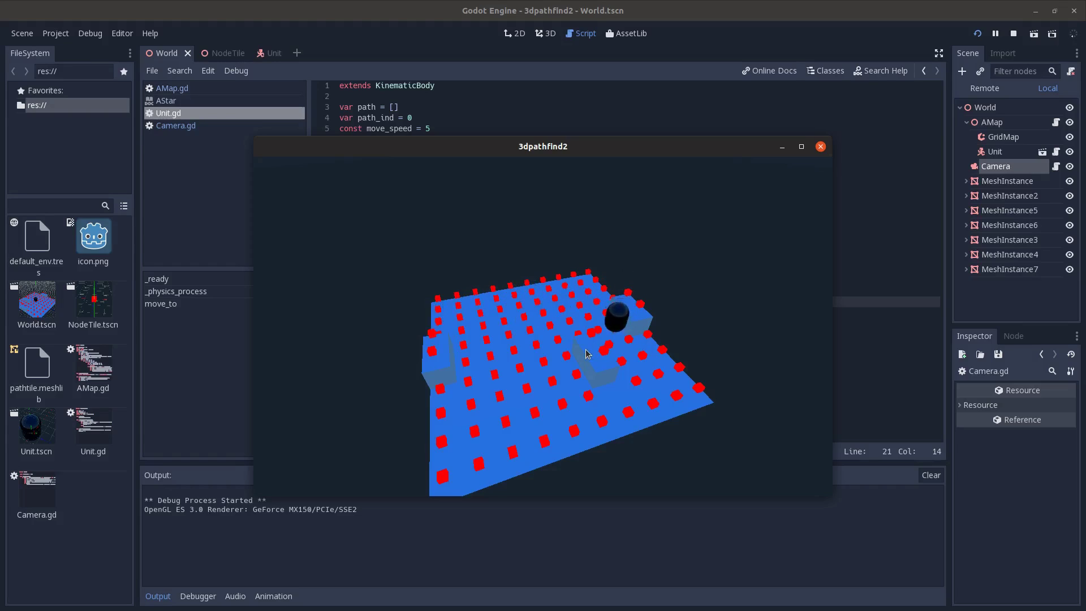
pyautogui.click(509, 401)
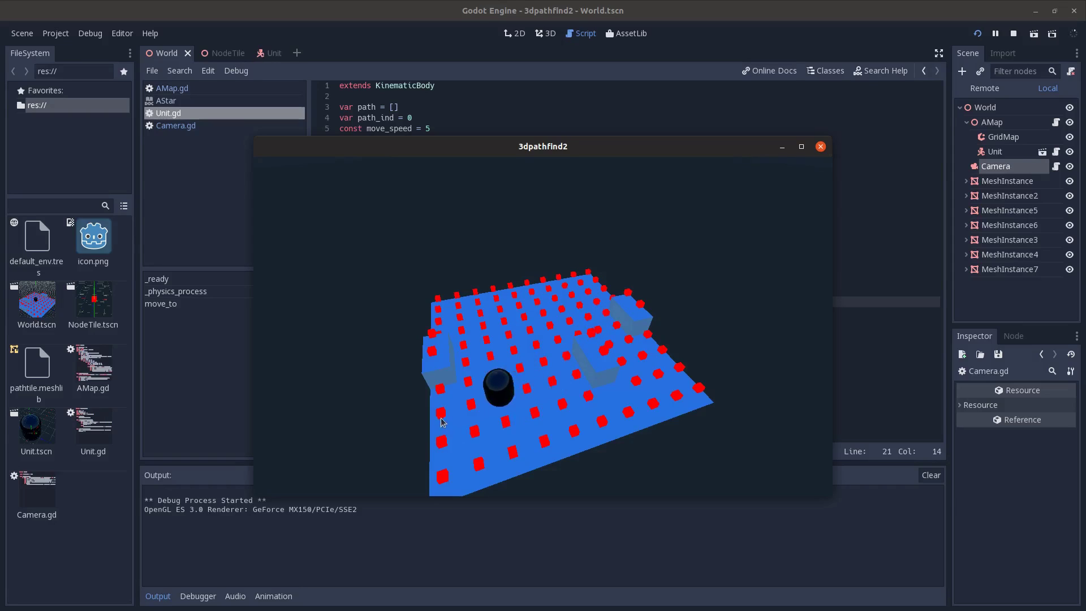
pyautogui.click(441, 422)
pyautogui.click(439, 348)
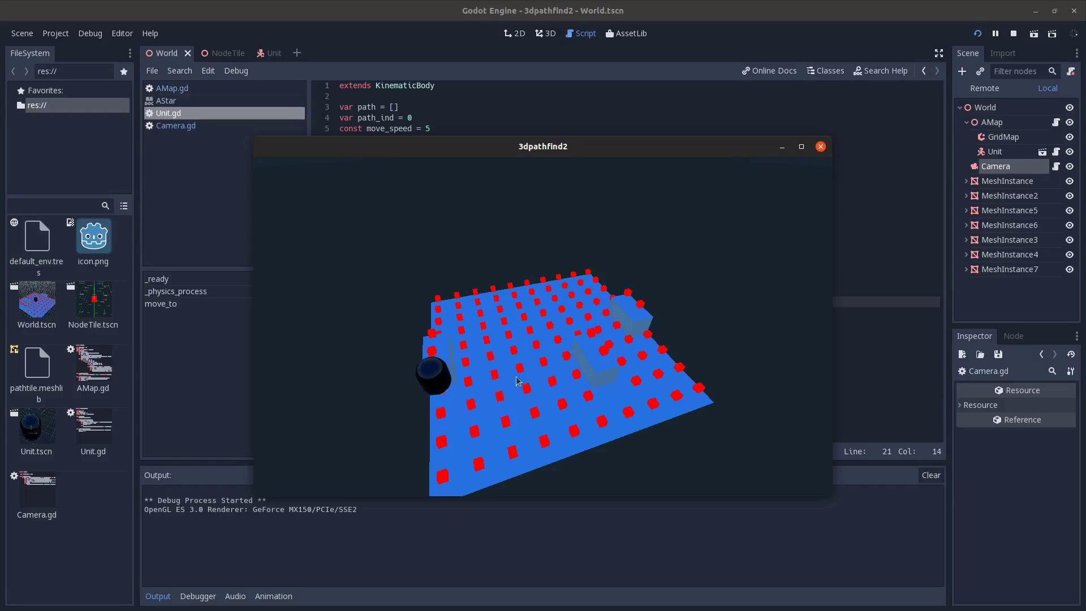
pyautogui.click(515, 349)
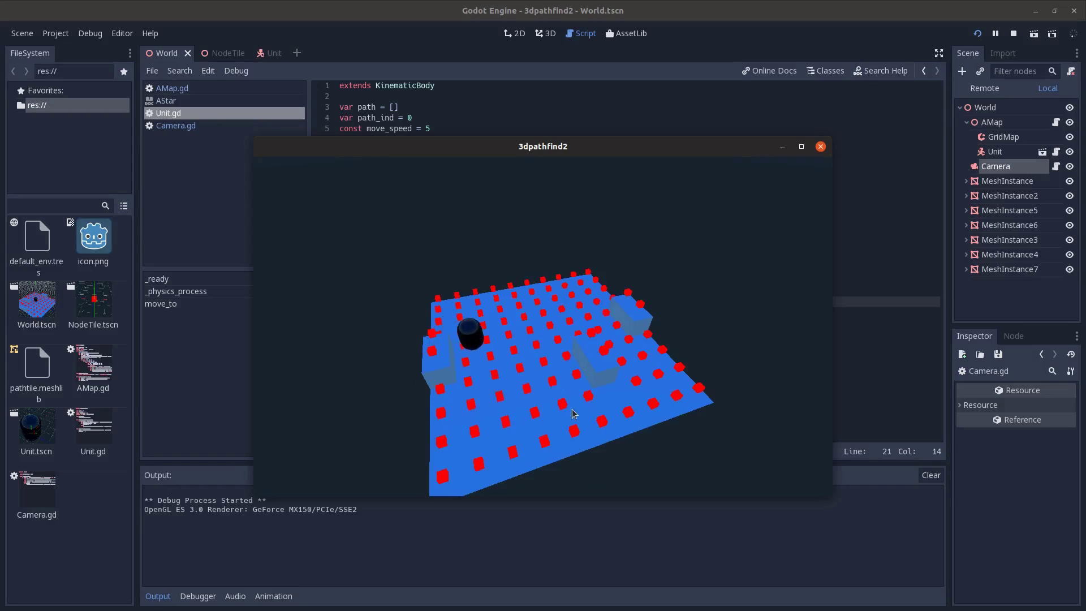